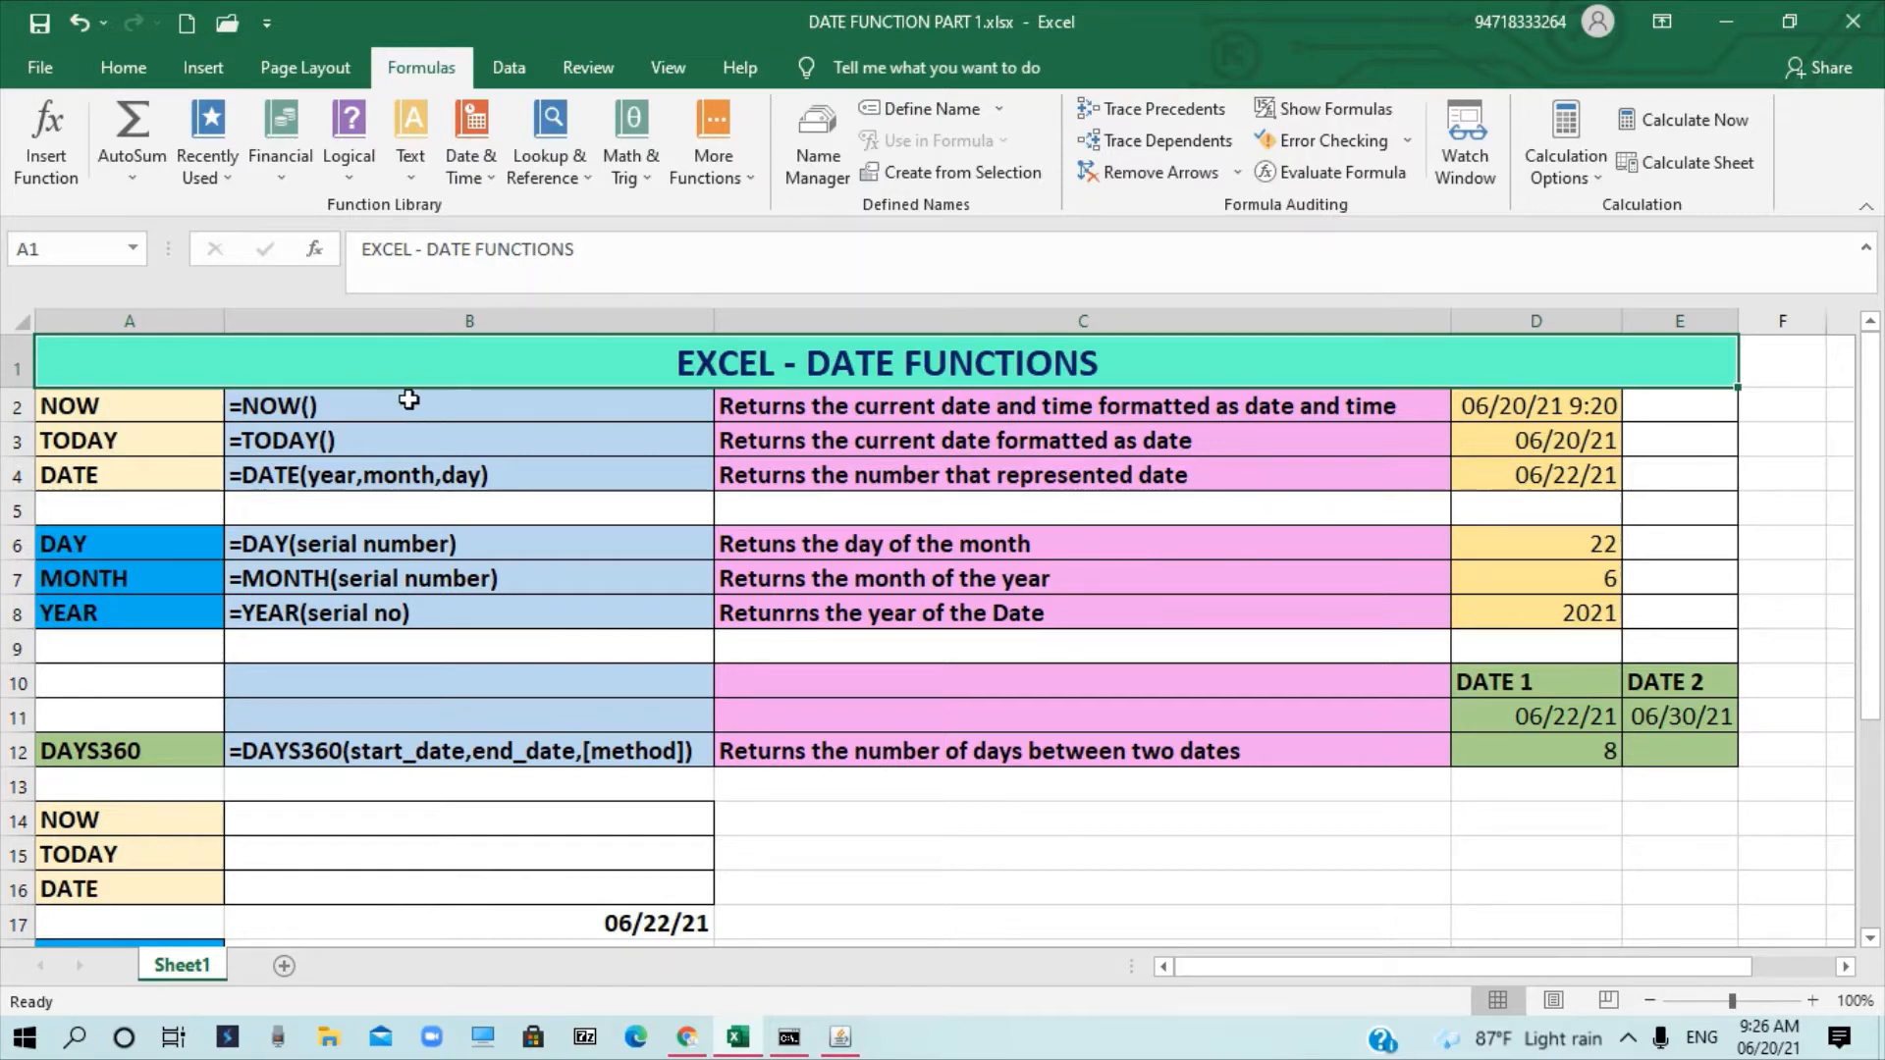
Enter the formula =NOW() in cell B14, beside the NOW label of the practice table, and review that formula.
click(152, 406)
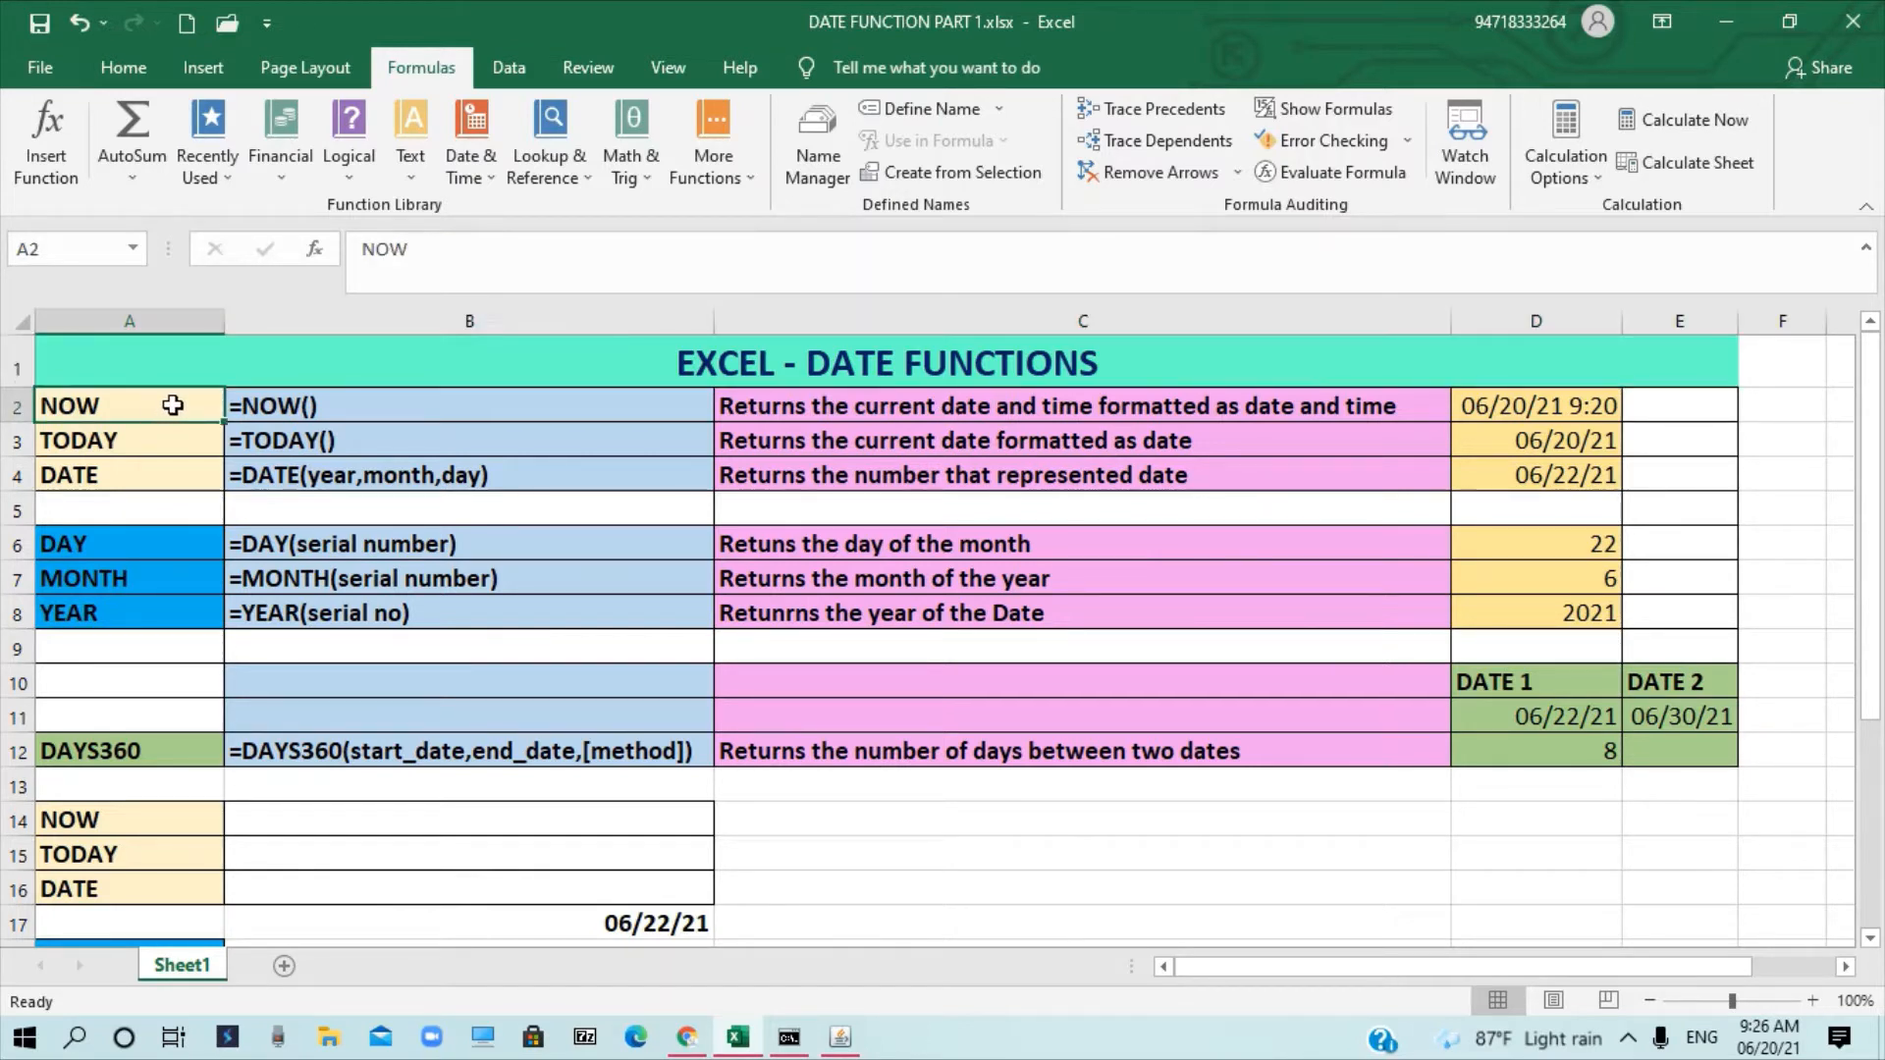
click(360, 412)
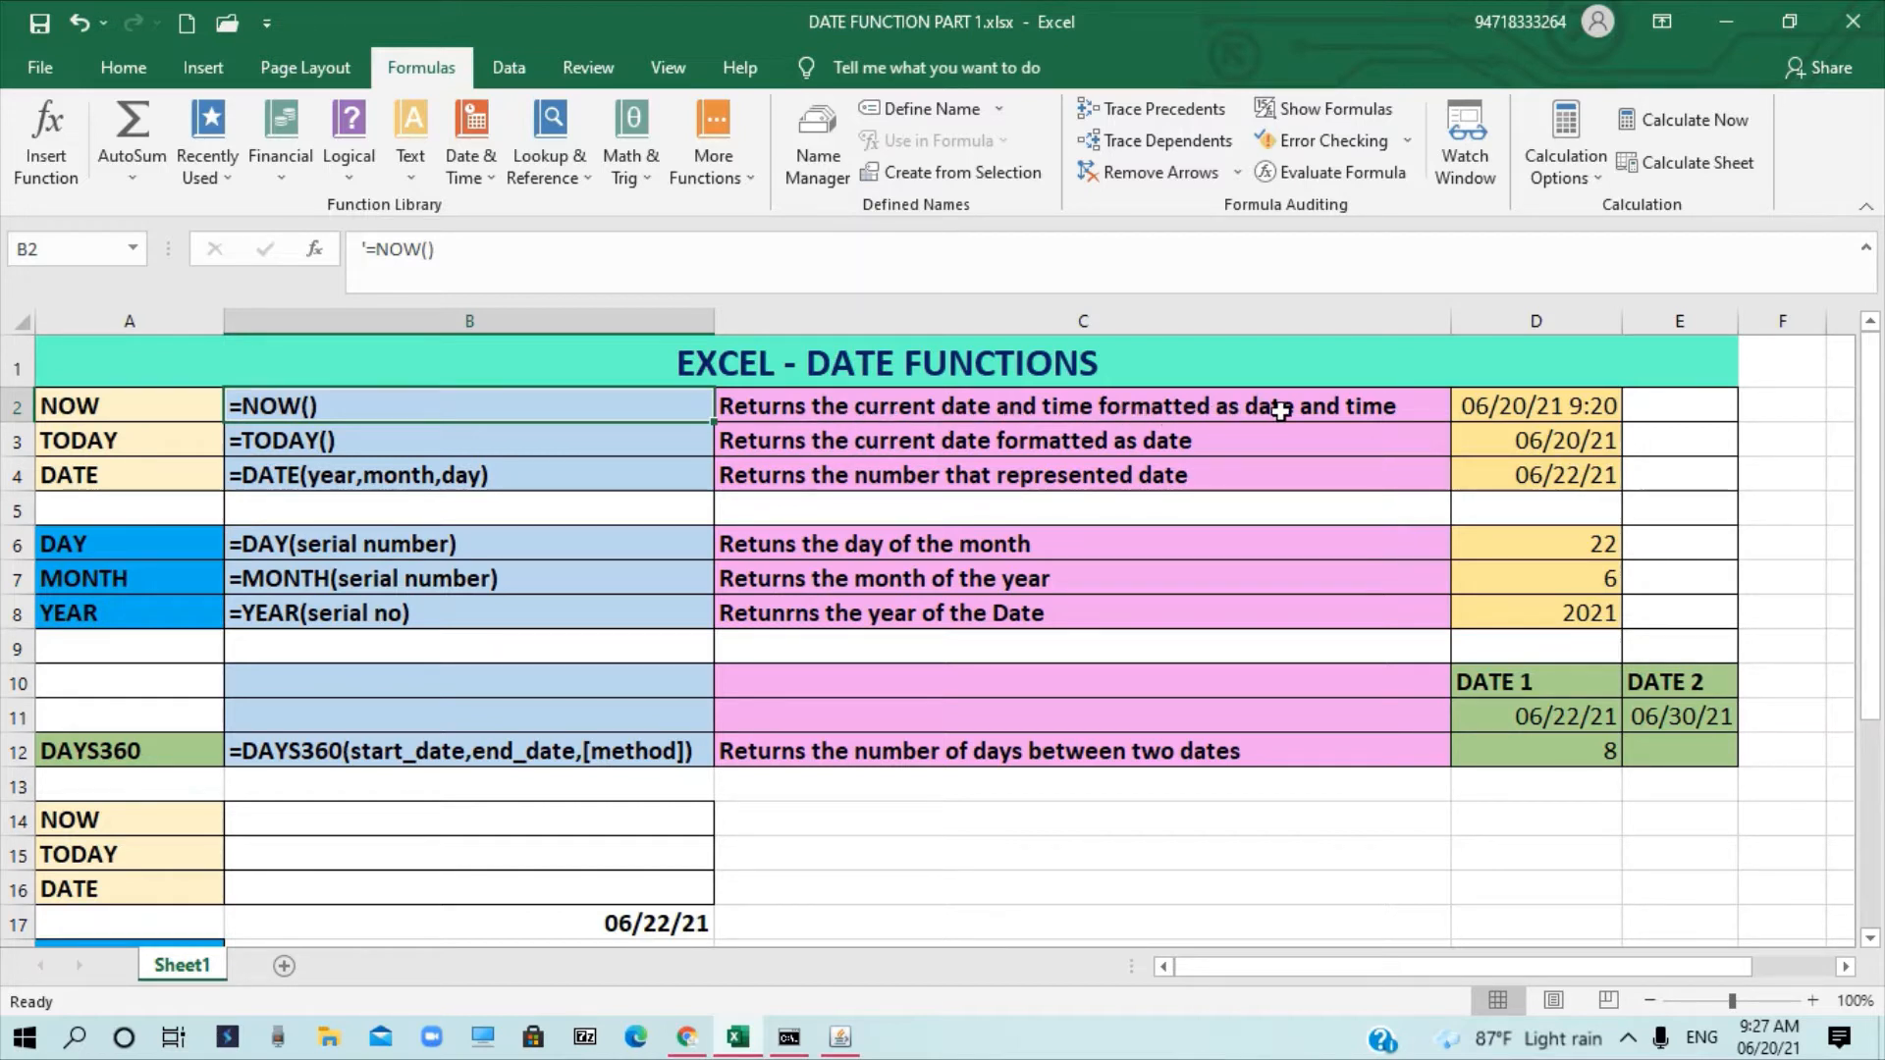
click(331, 819)
text(=)
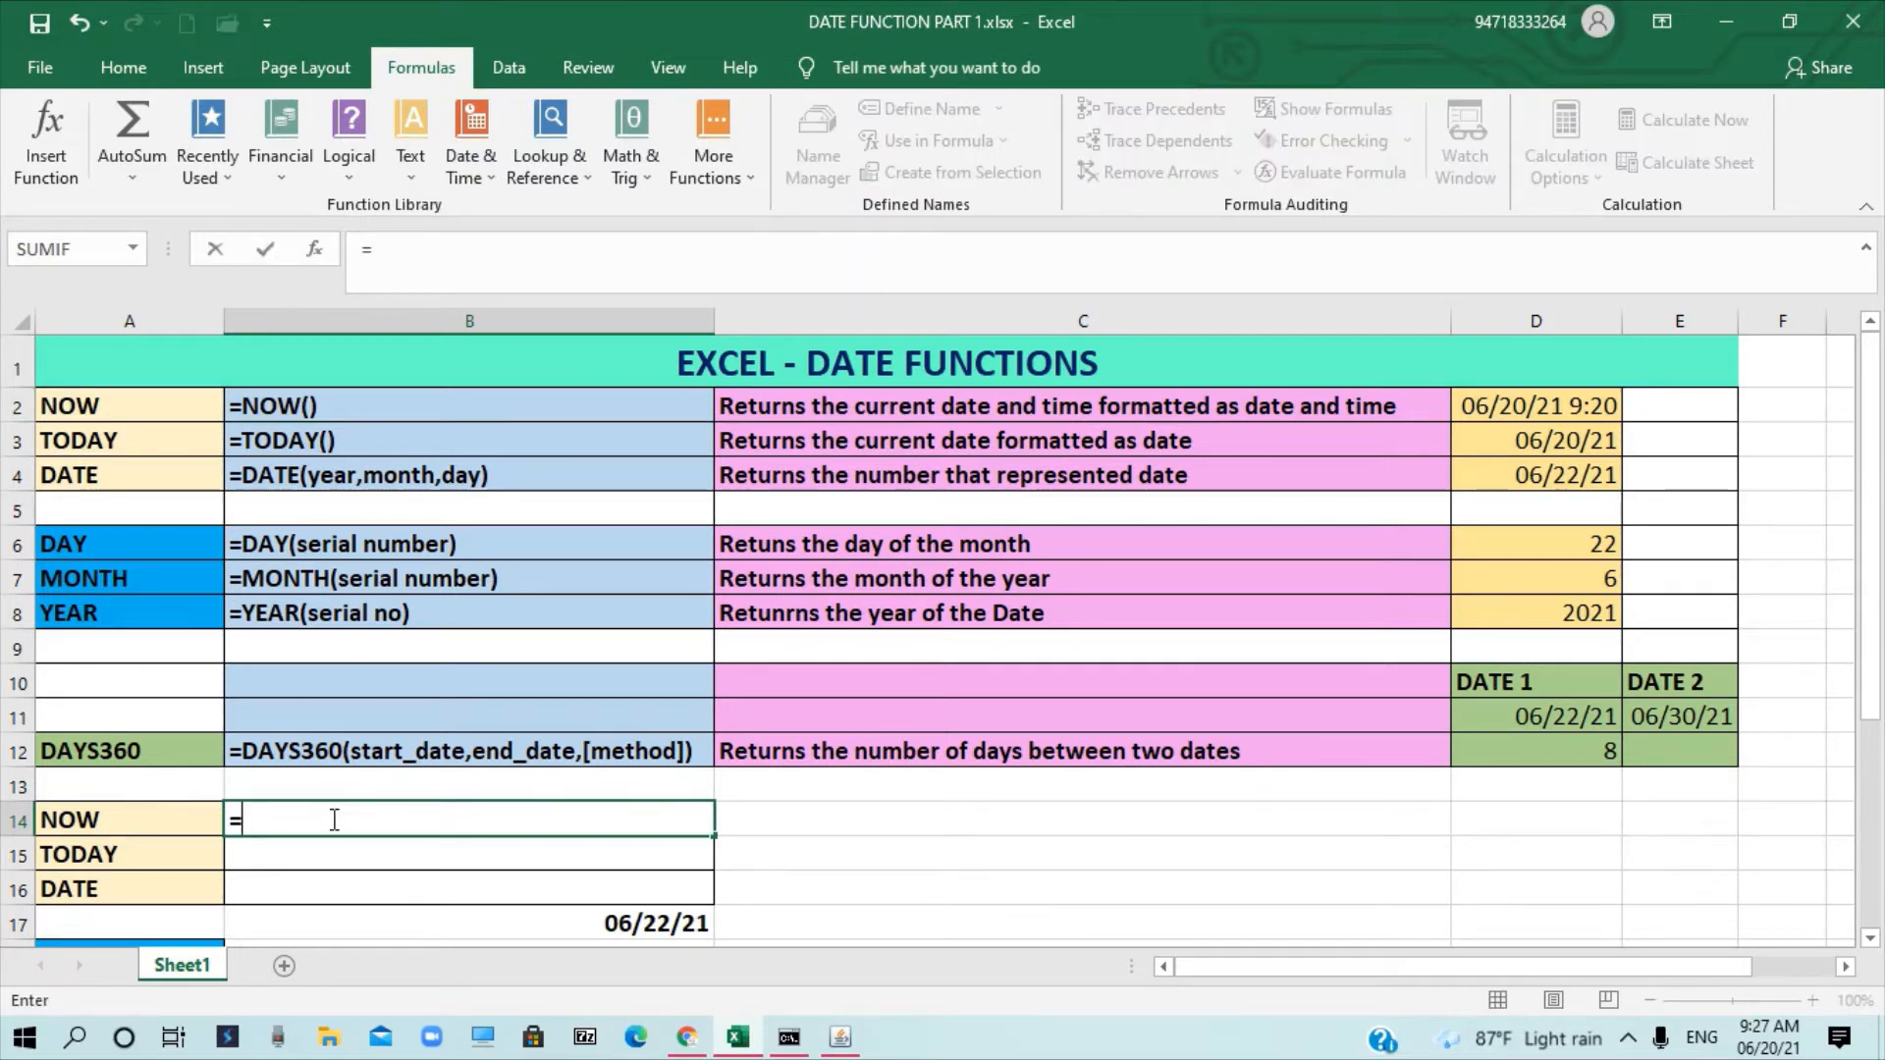
text(NOW)
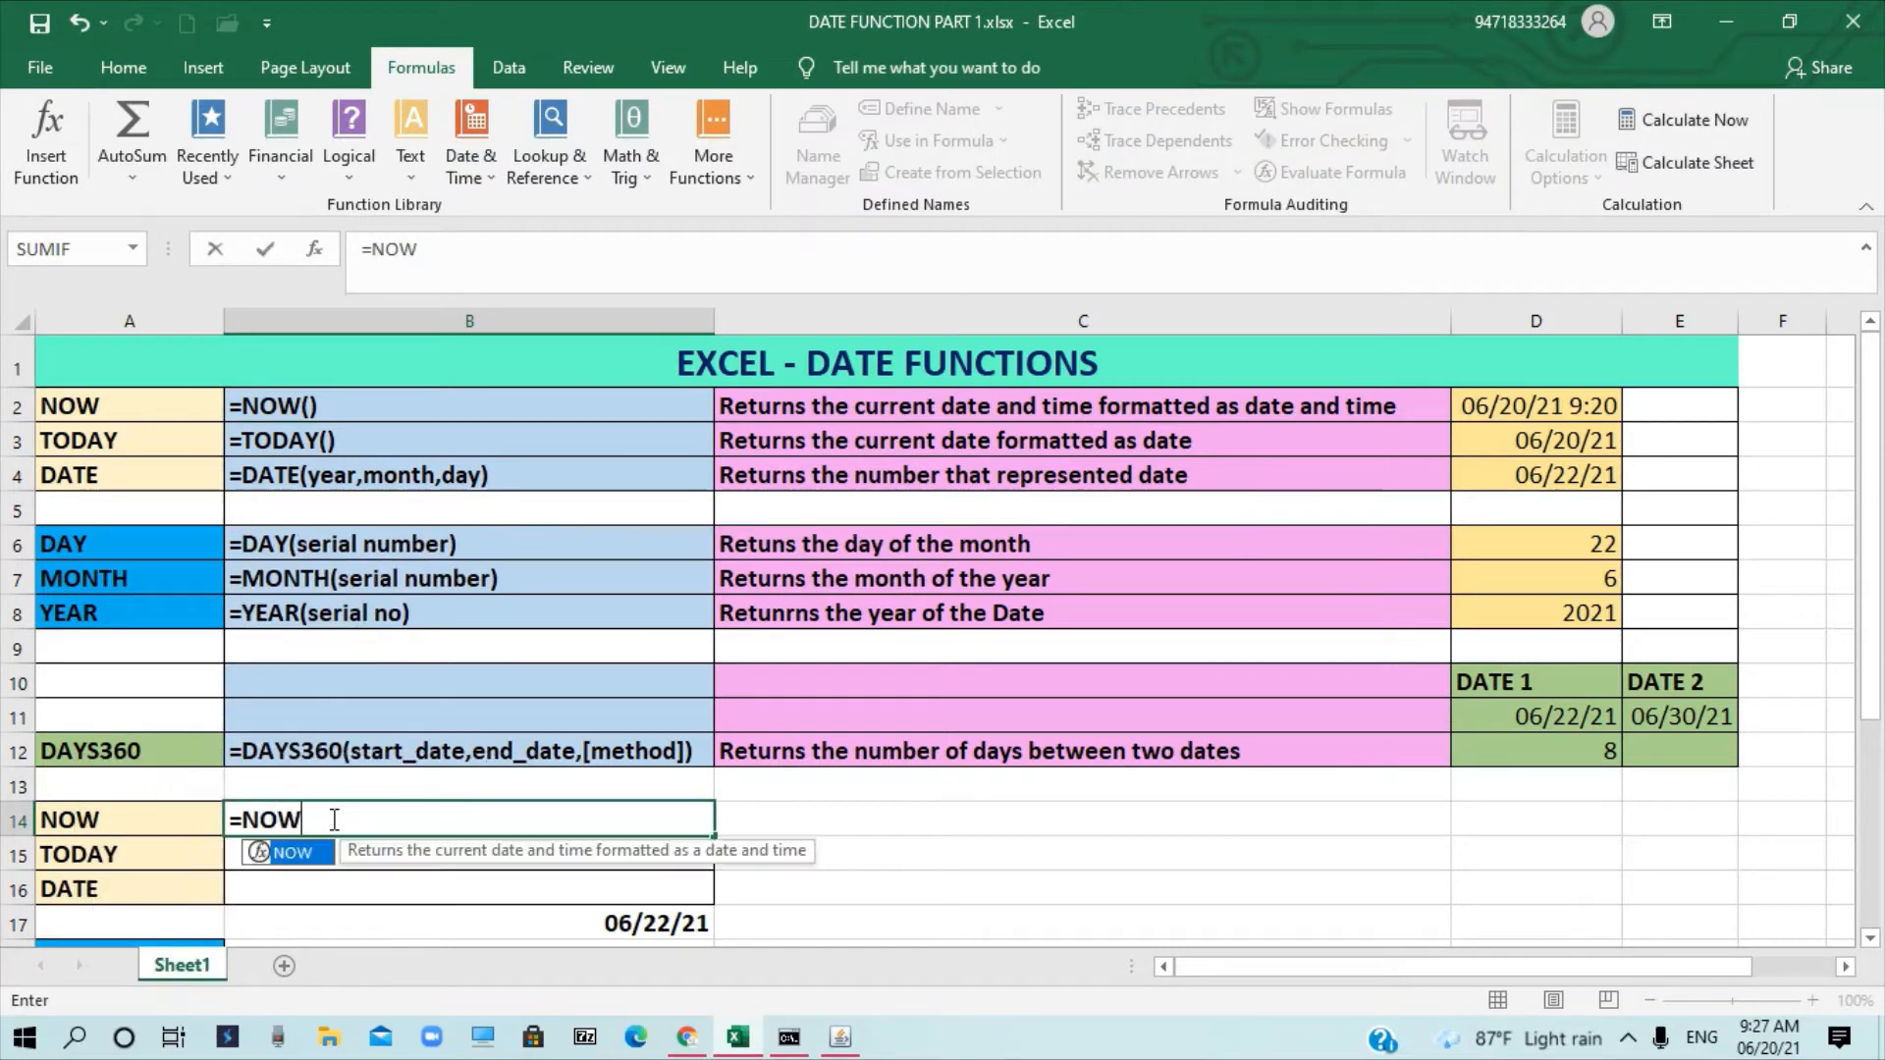
text(())
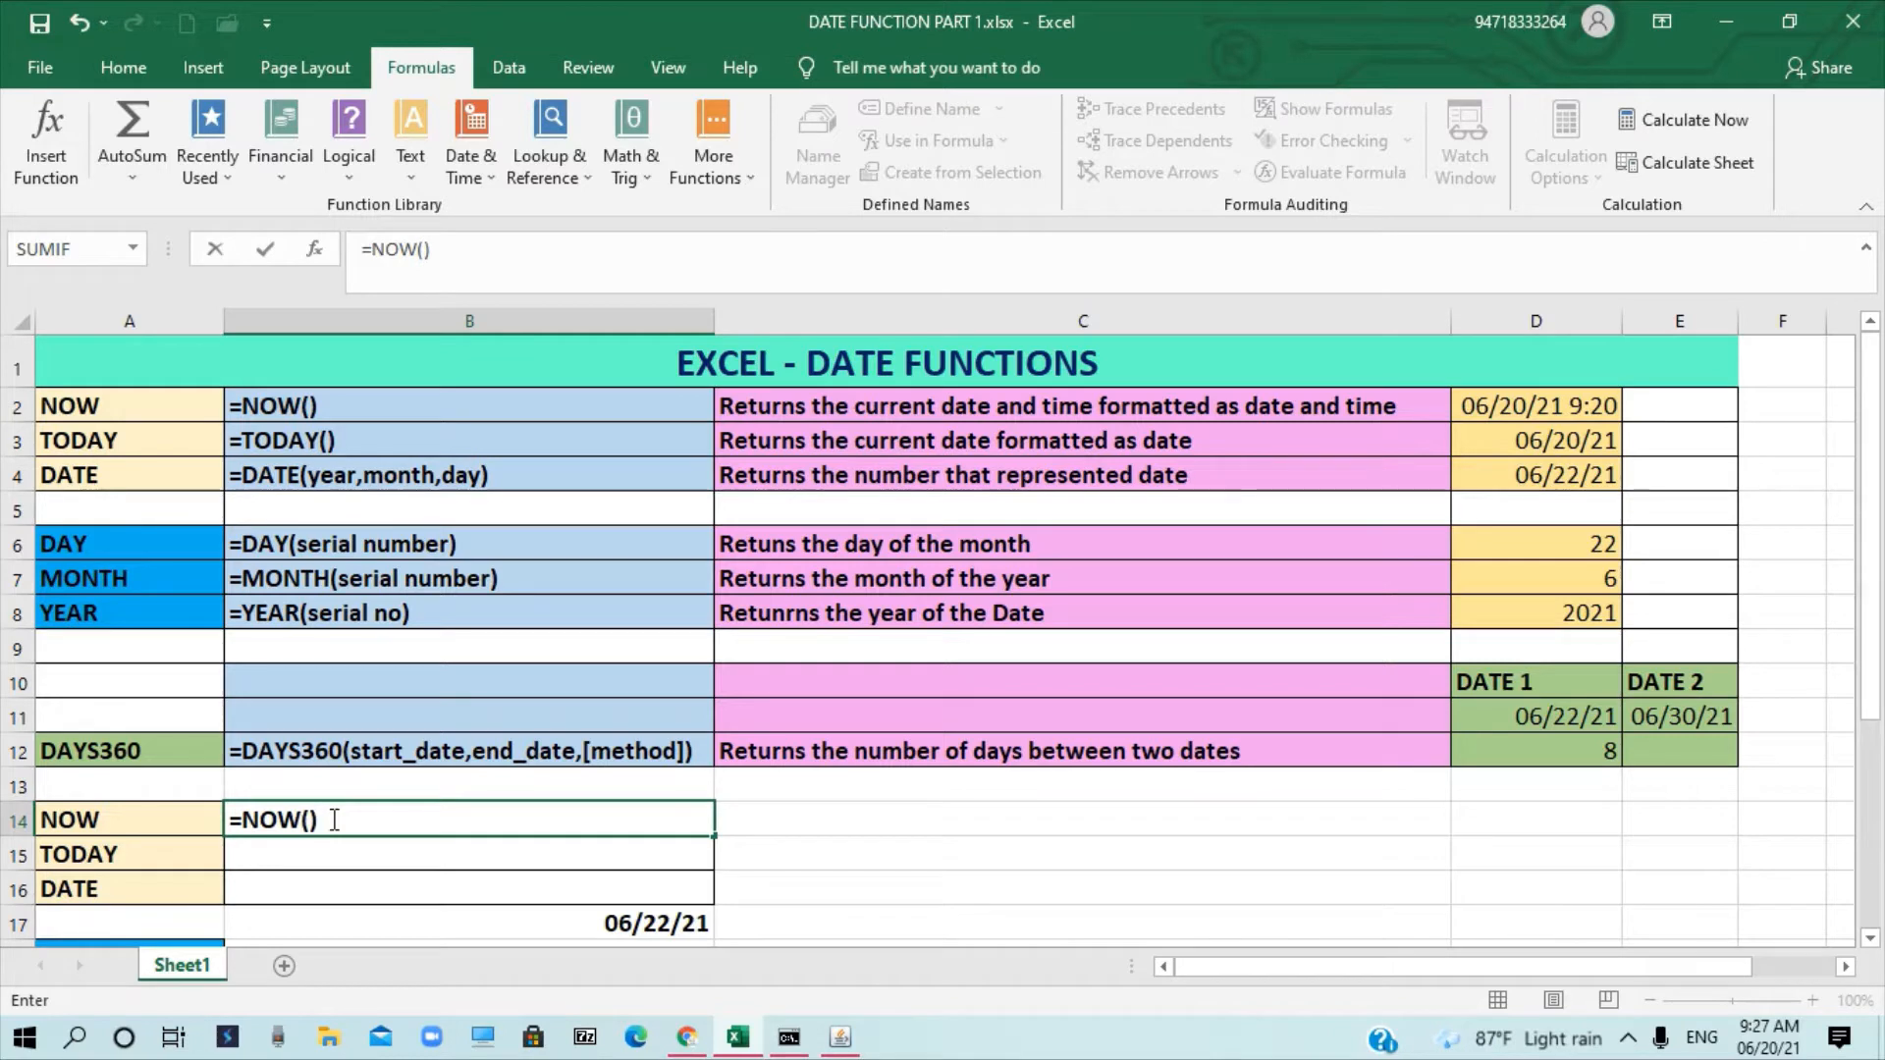
key(Return)
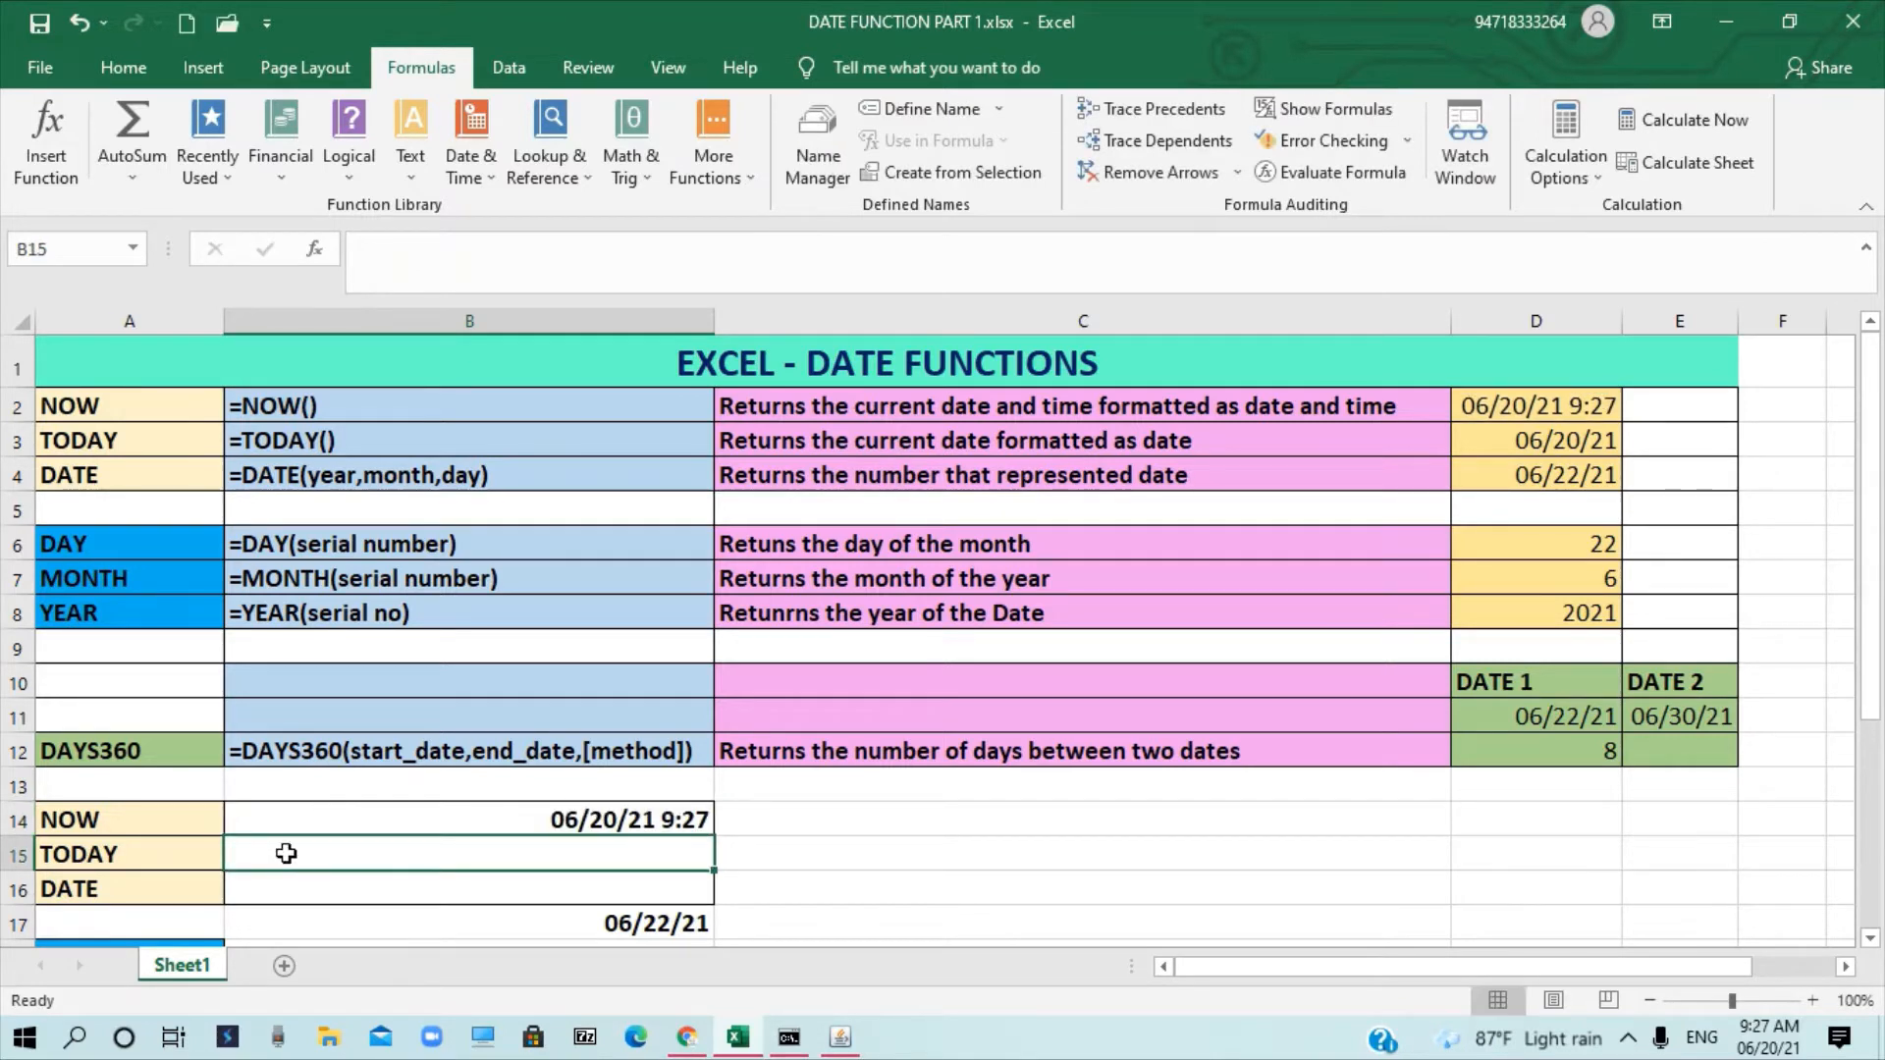
click(443, 815)
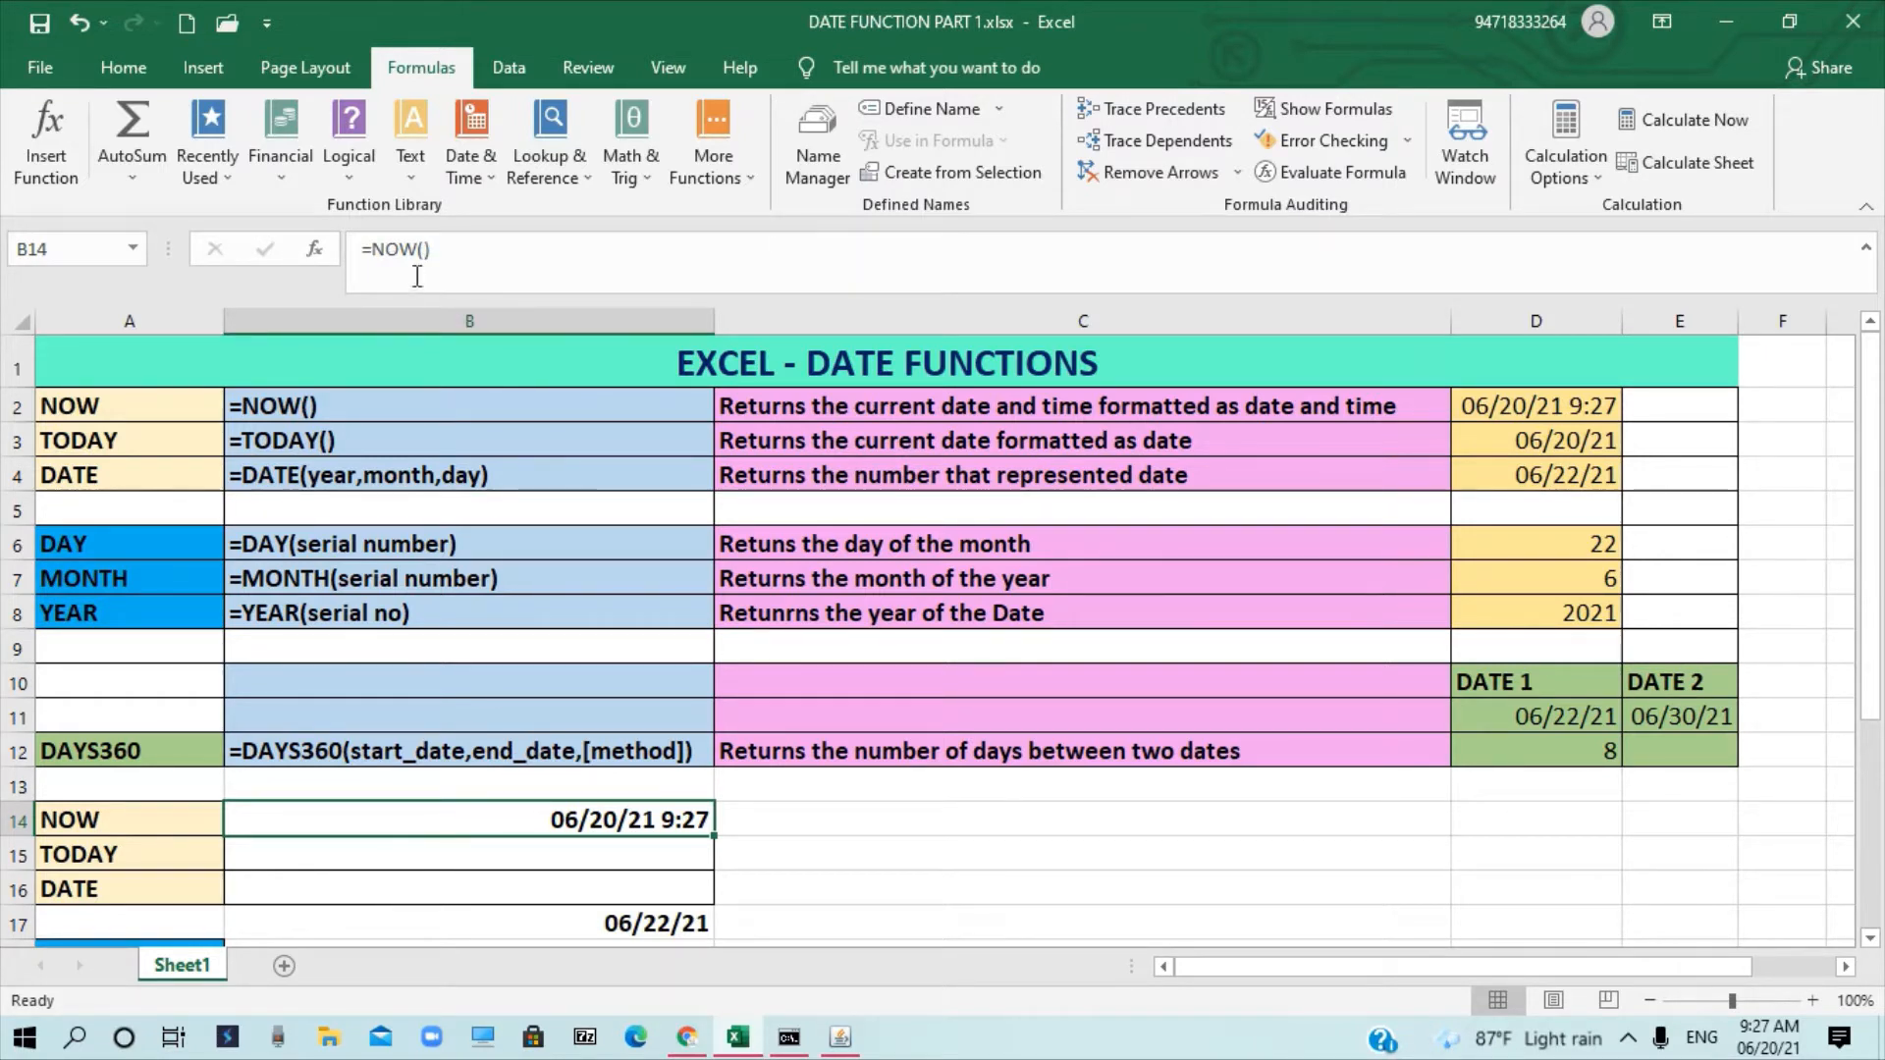
double_click(508, 817)
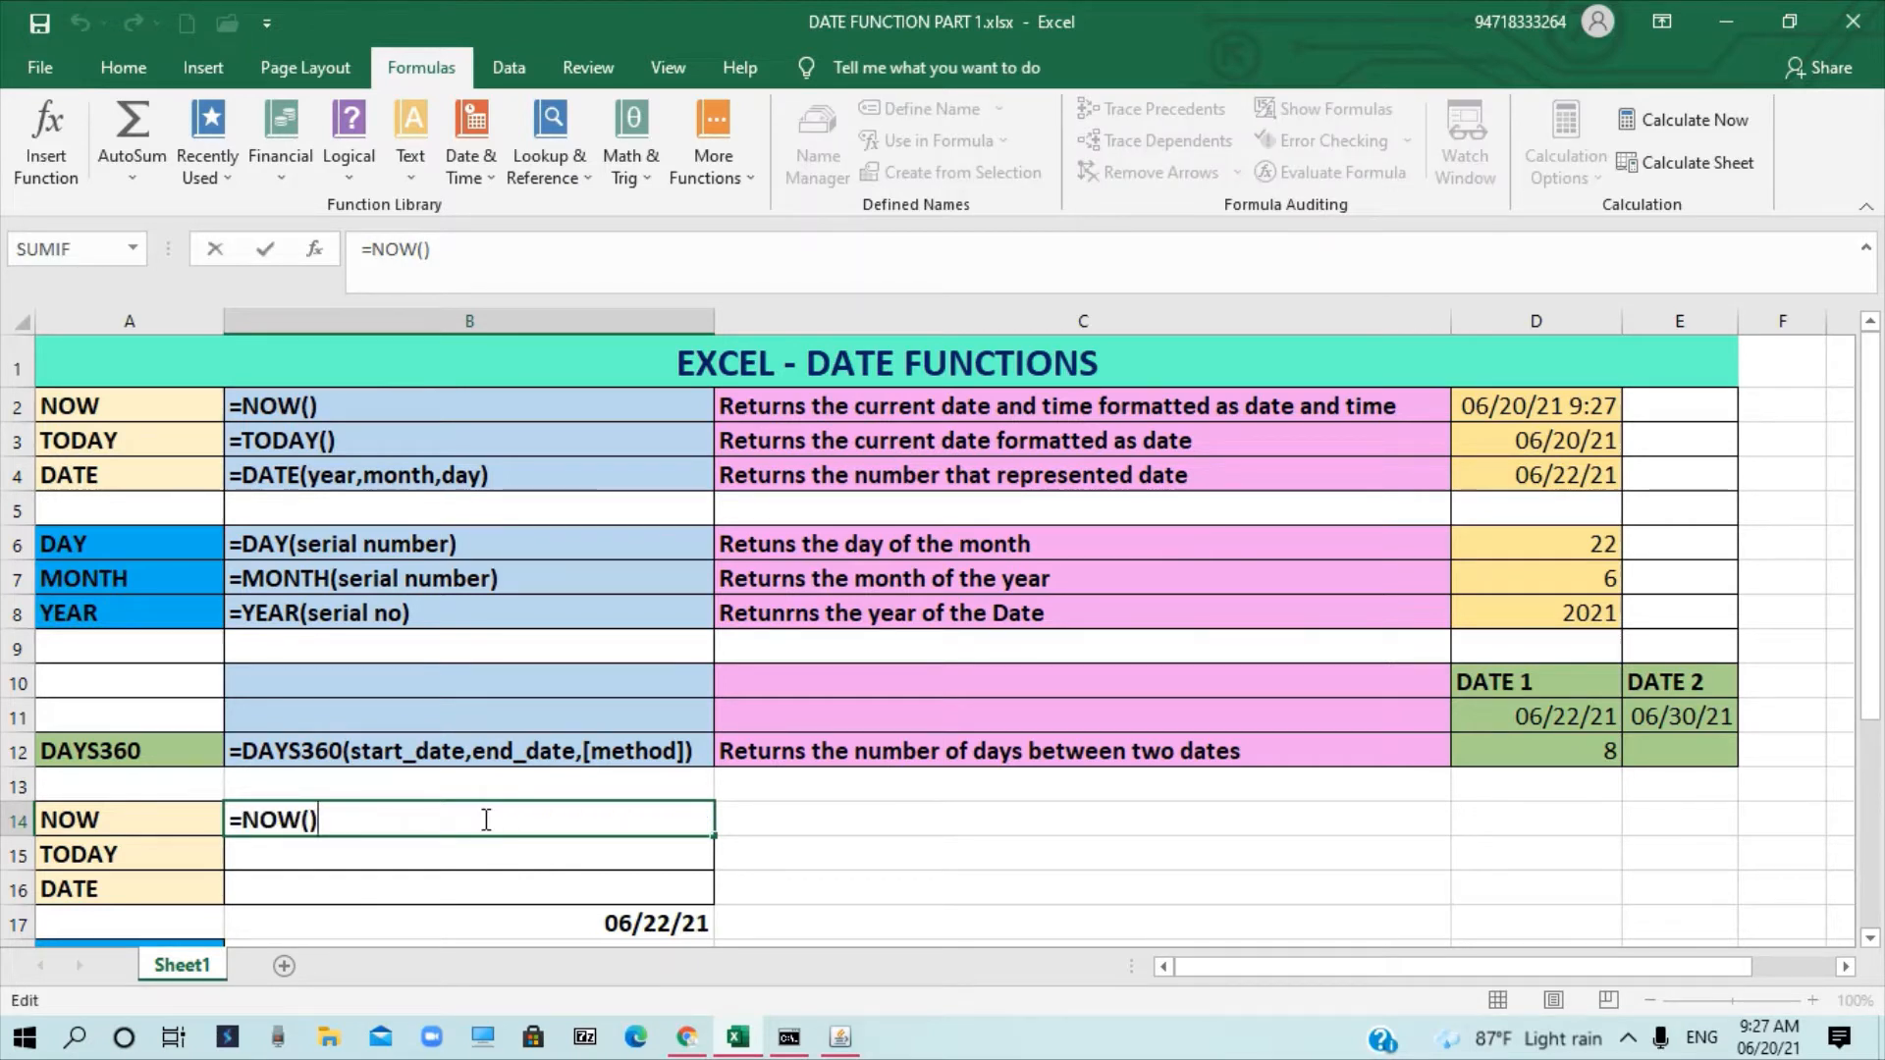
key(Return)
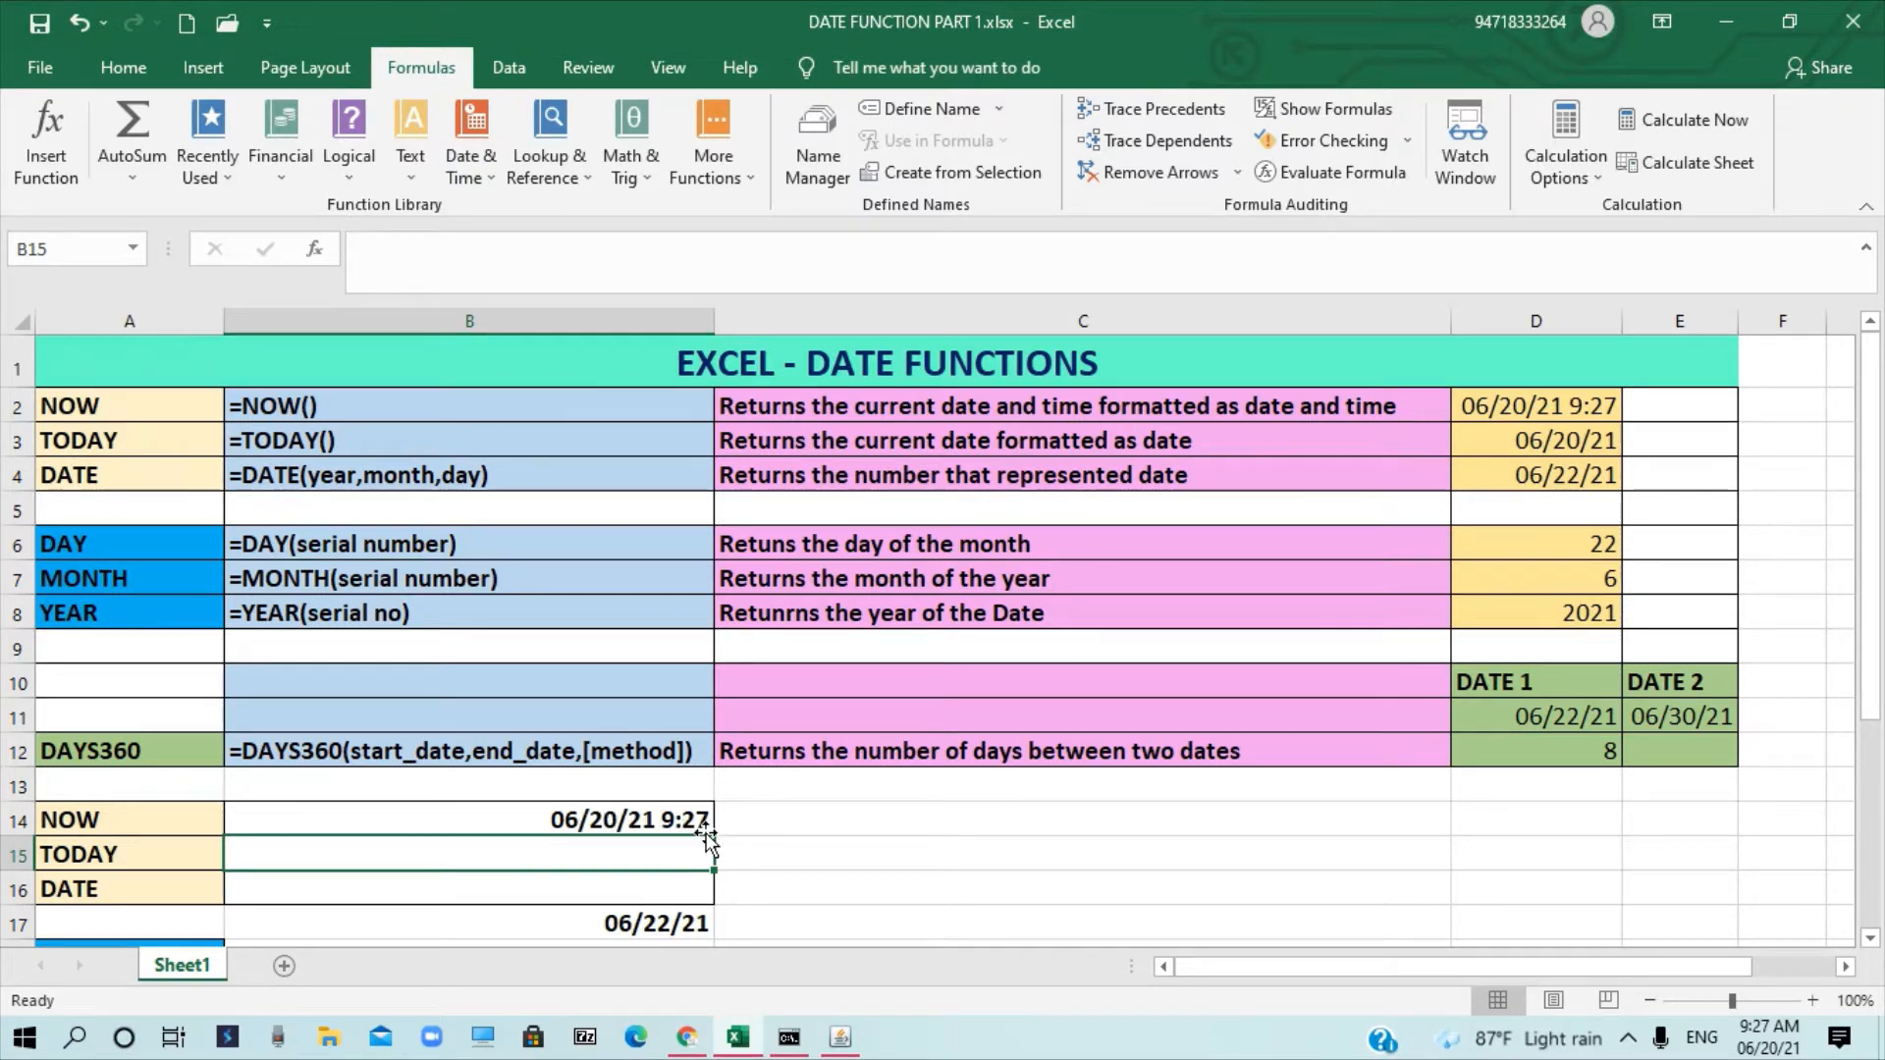
click(640, 813)
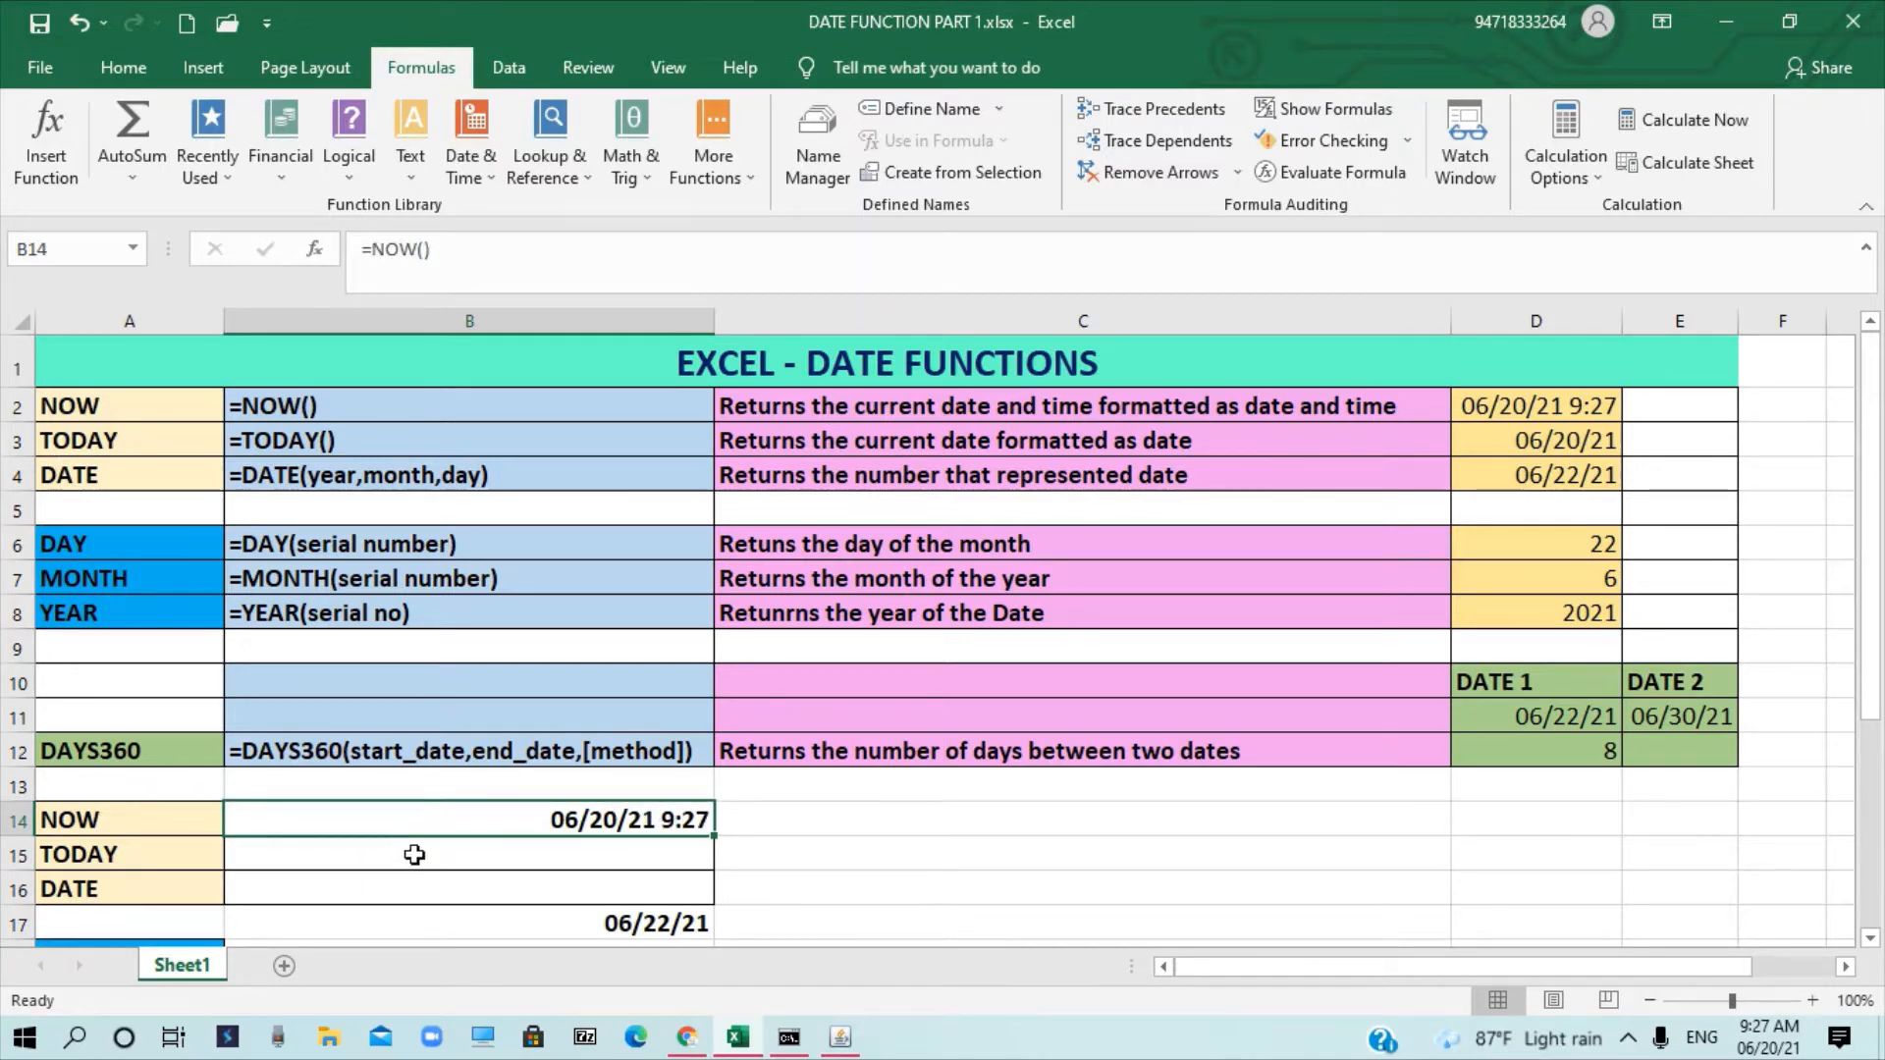
Enter the formula =TODAY() in cell B15, beside the TODAY label of the practice table.
click(300, 440)
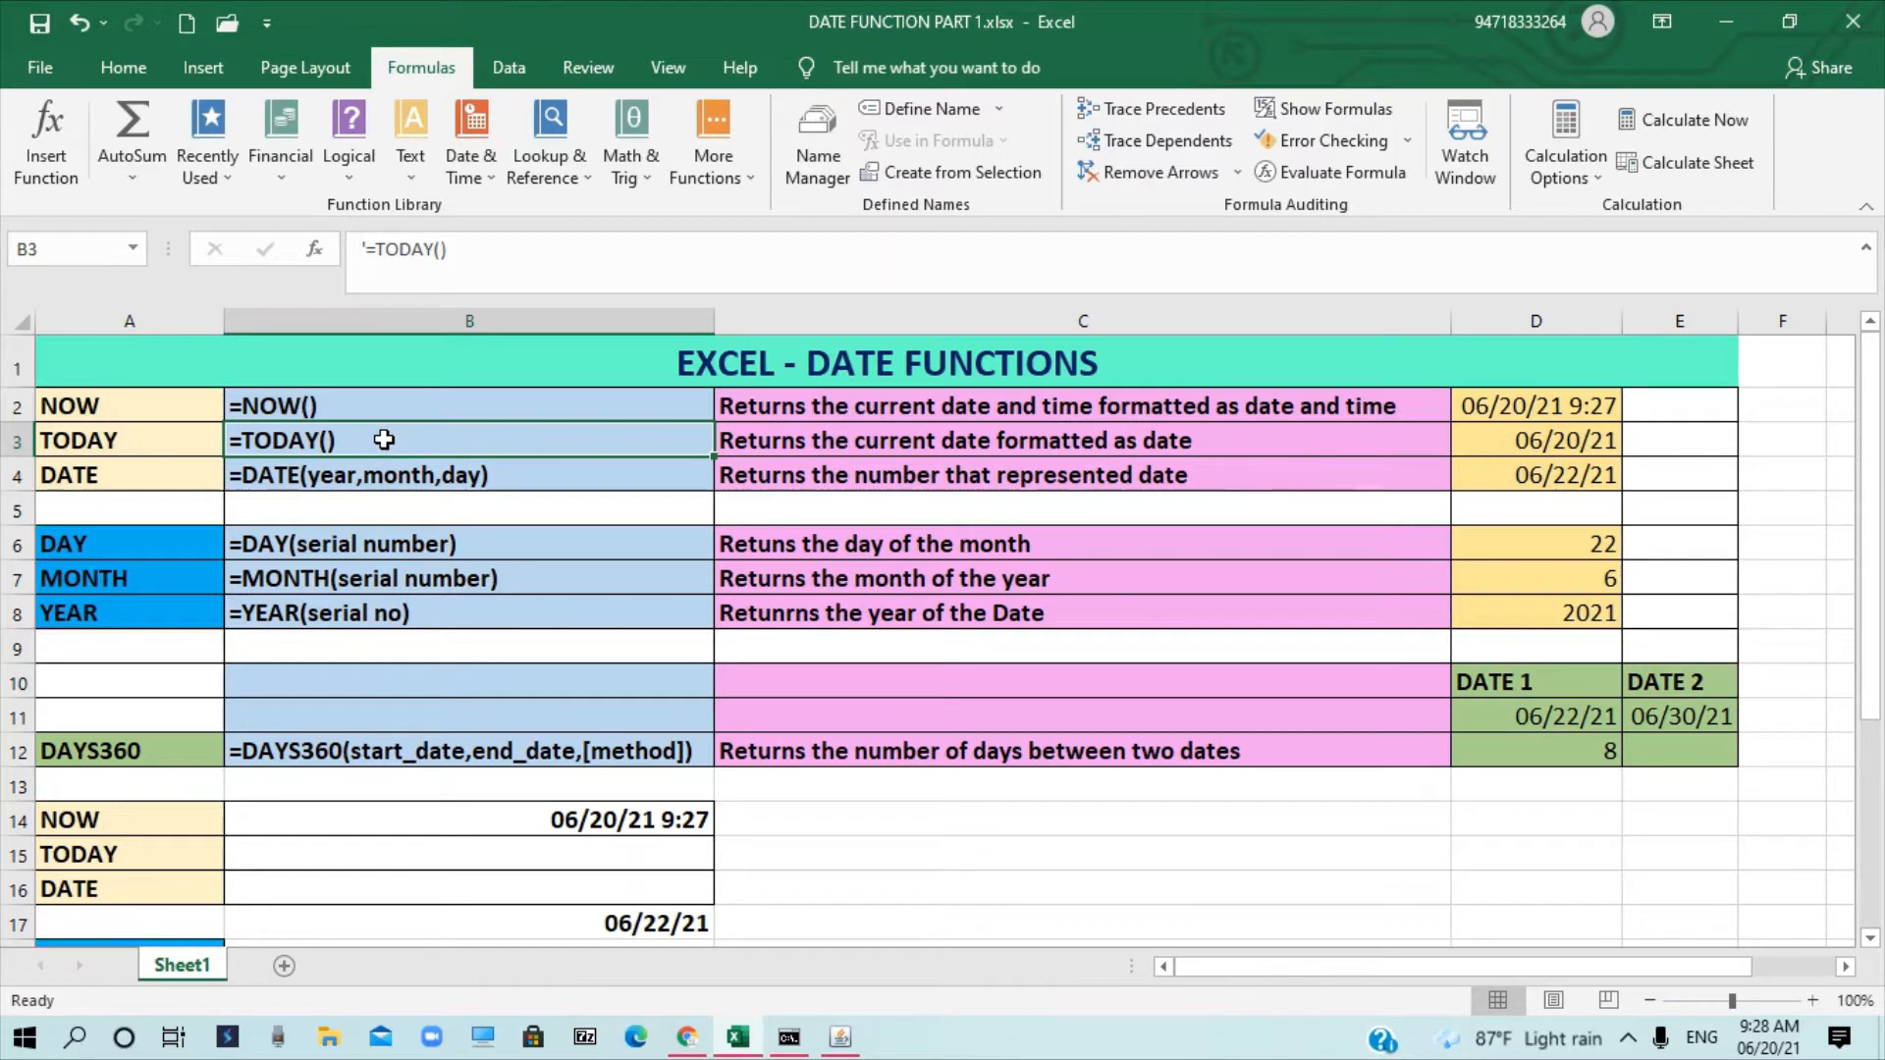
click(260, 852)
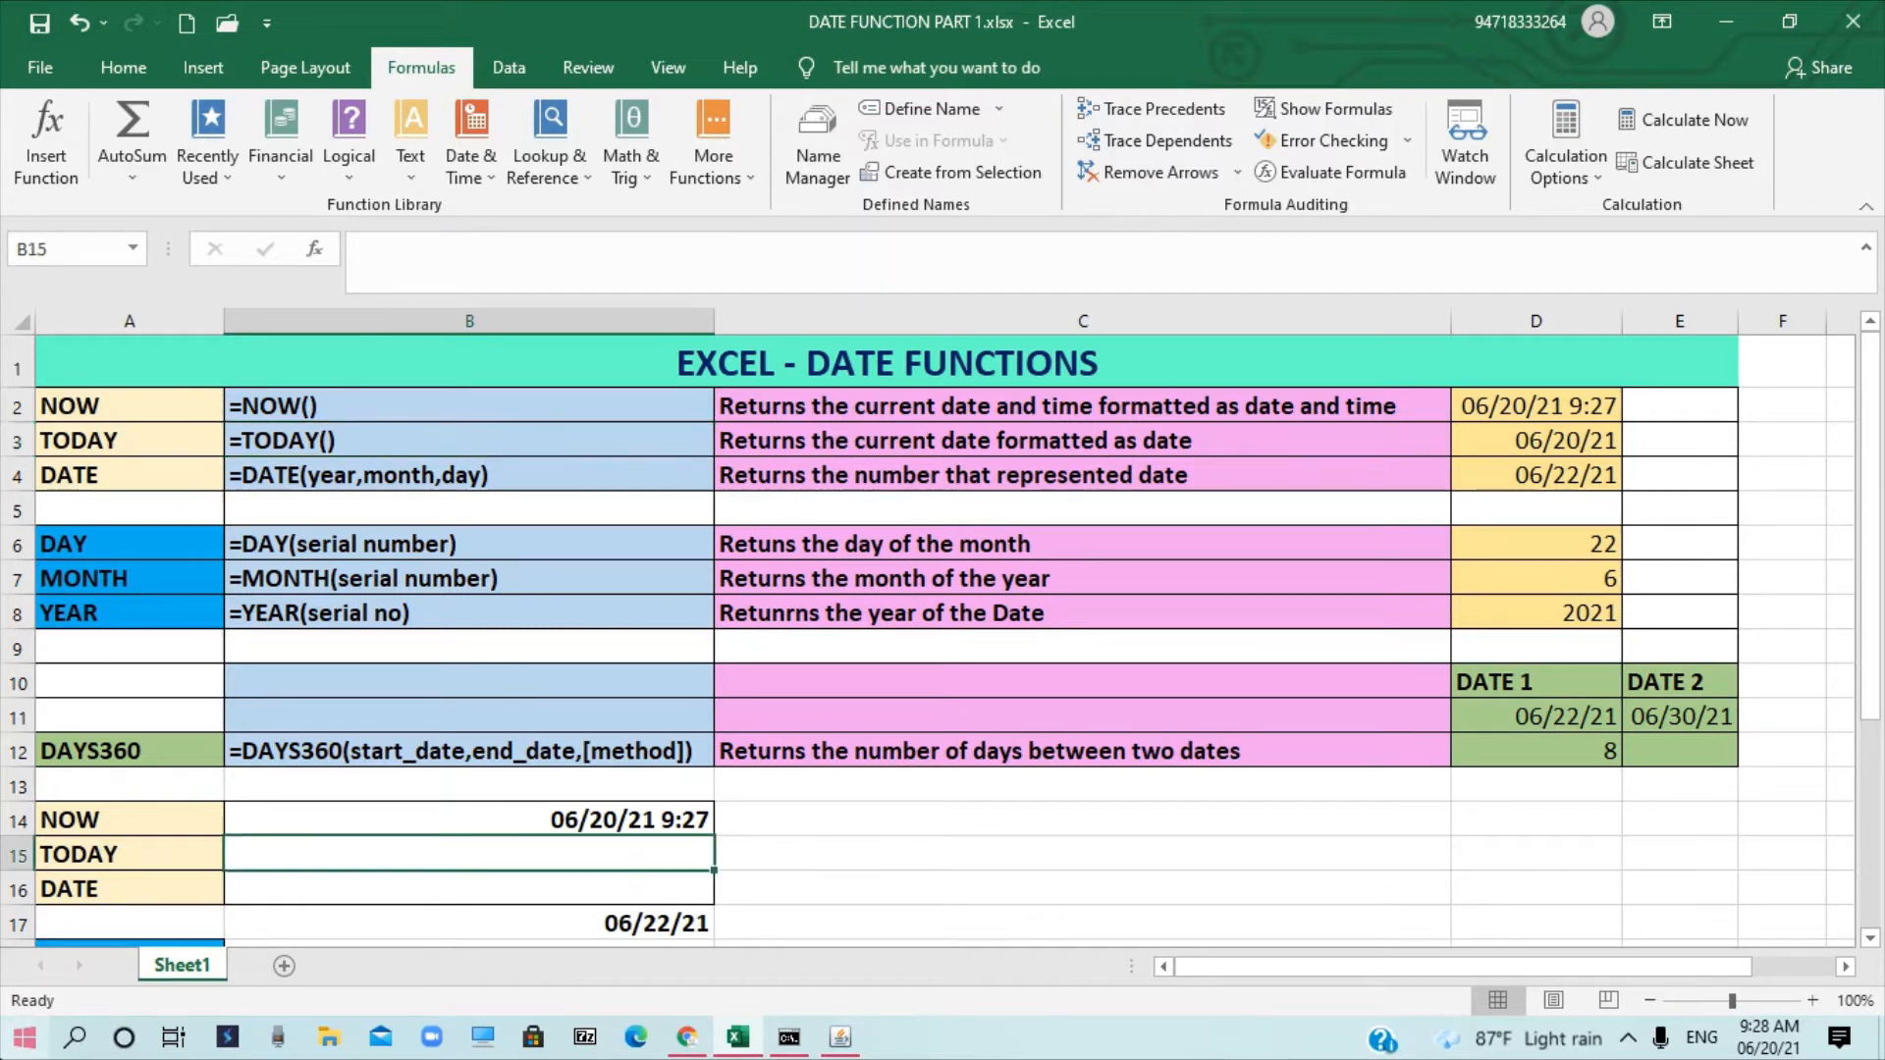
text(=TODA)
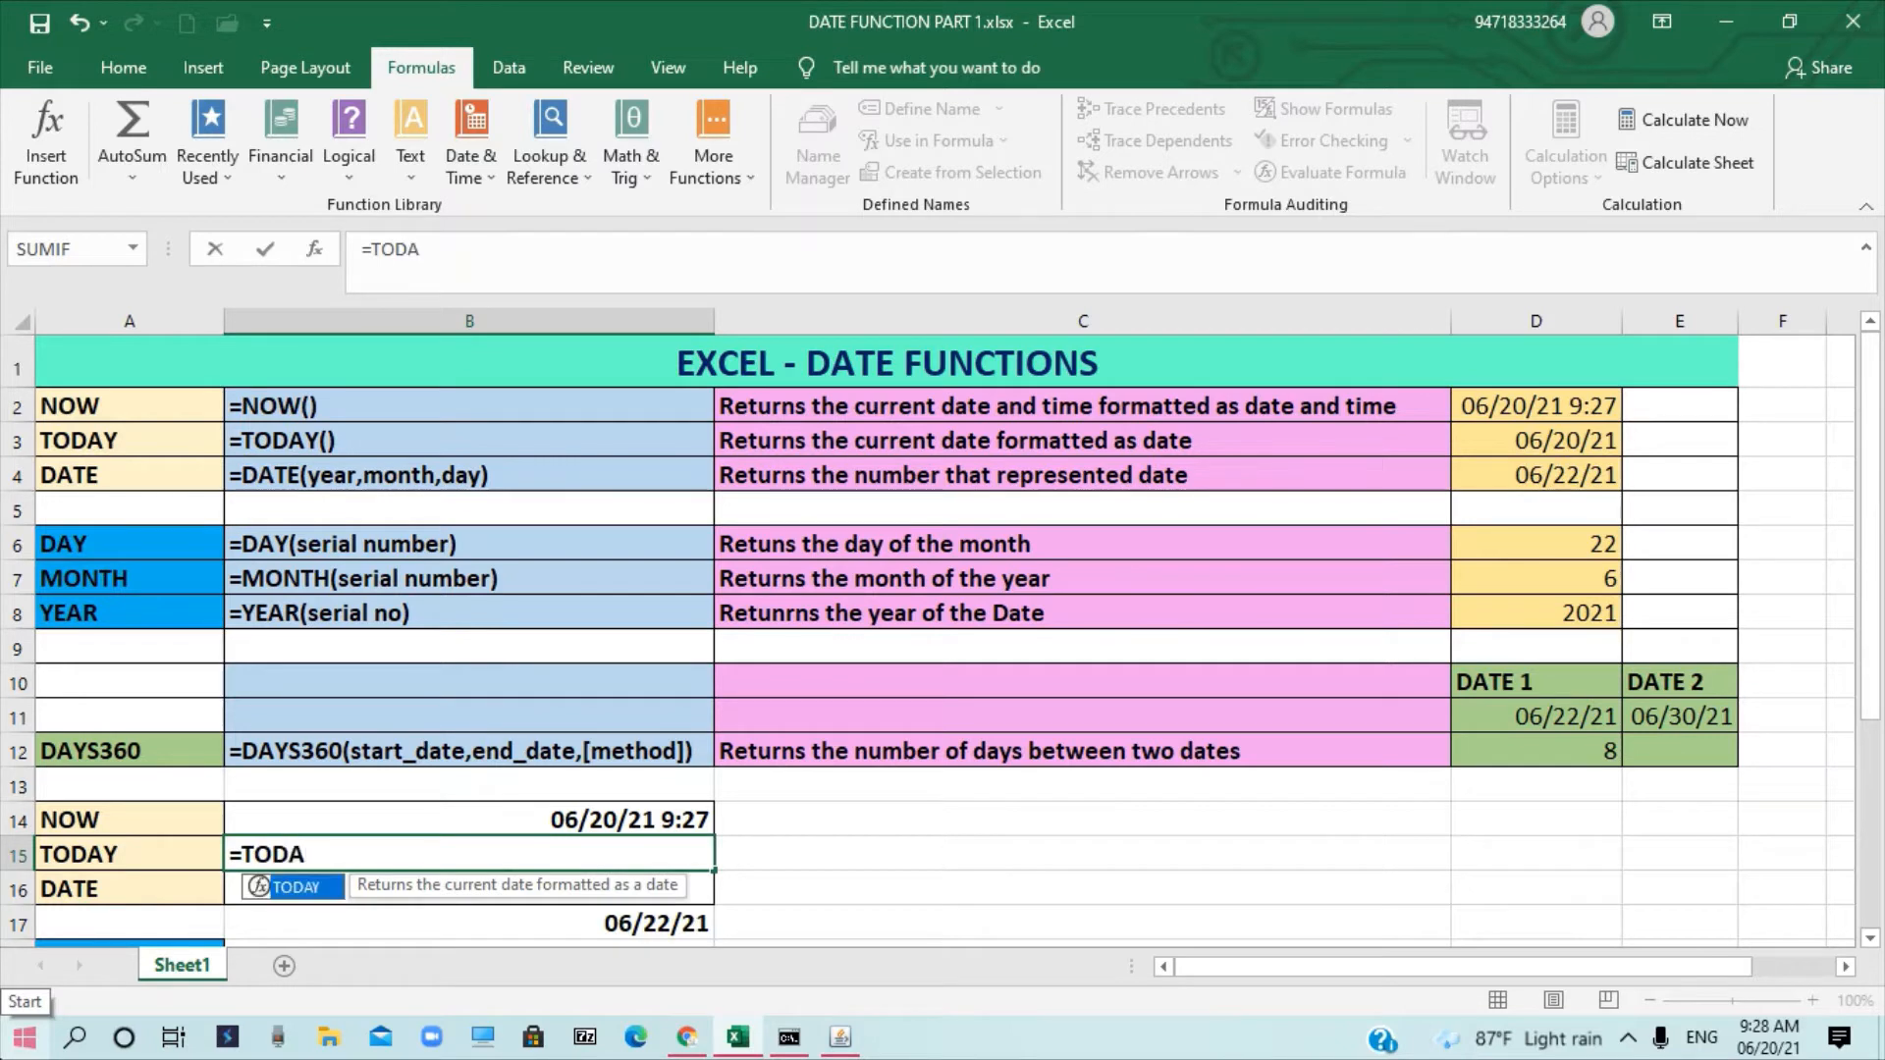
text(Y())
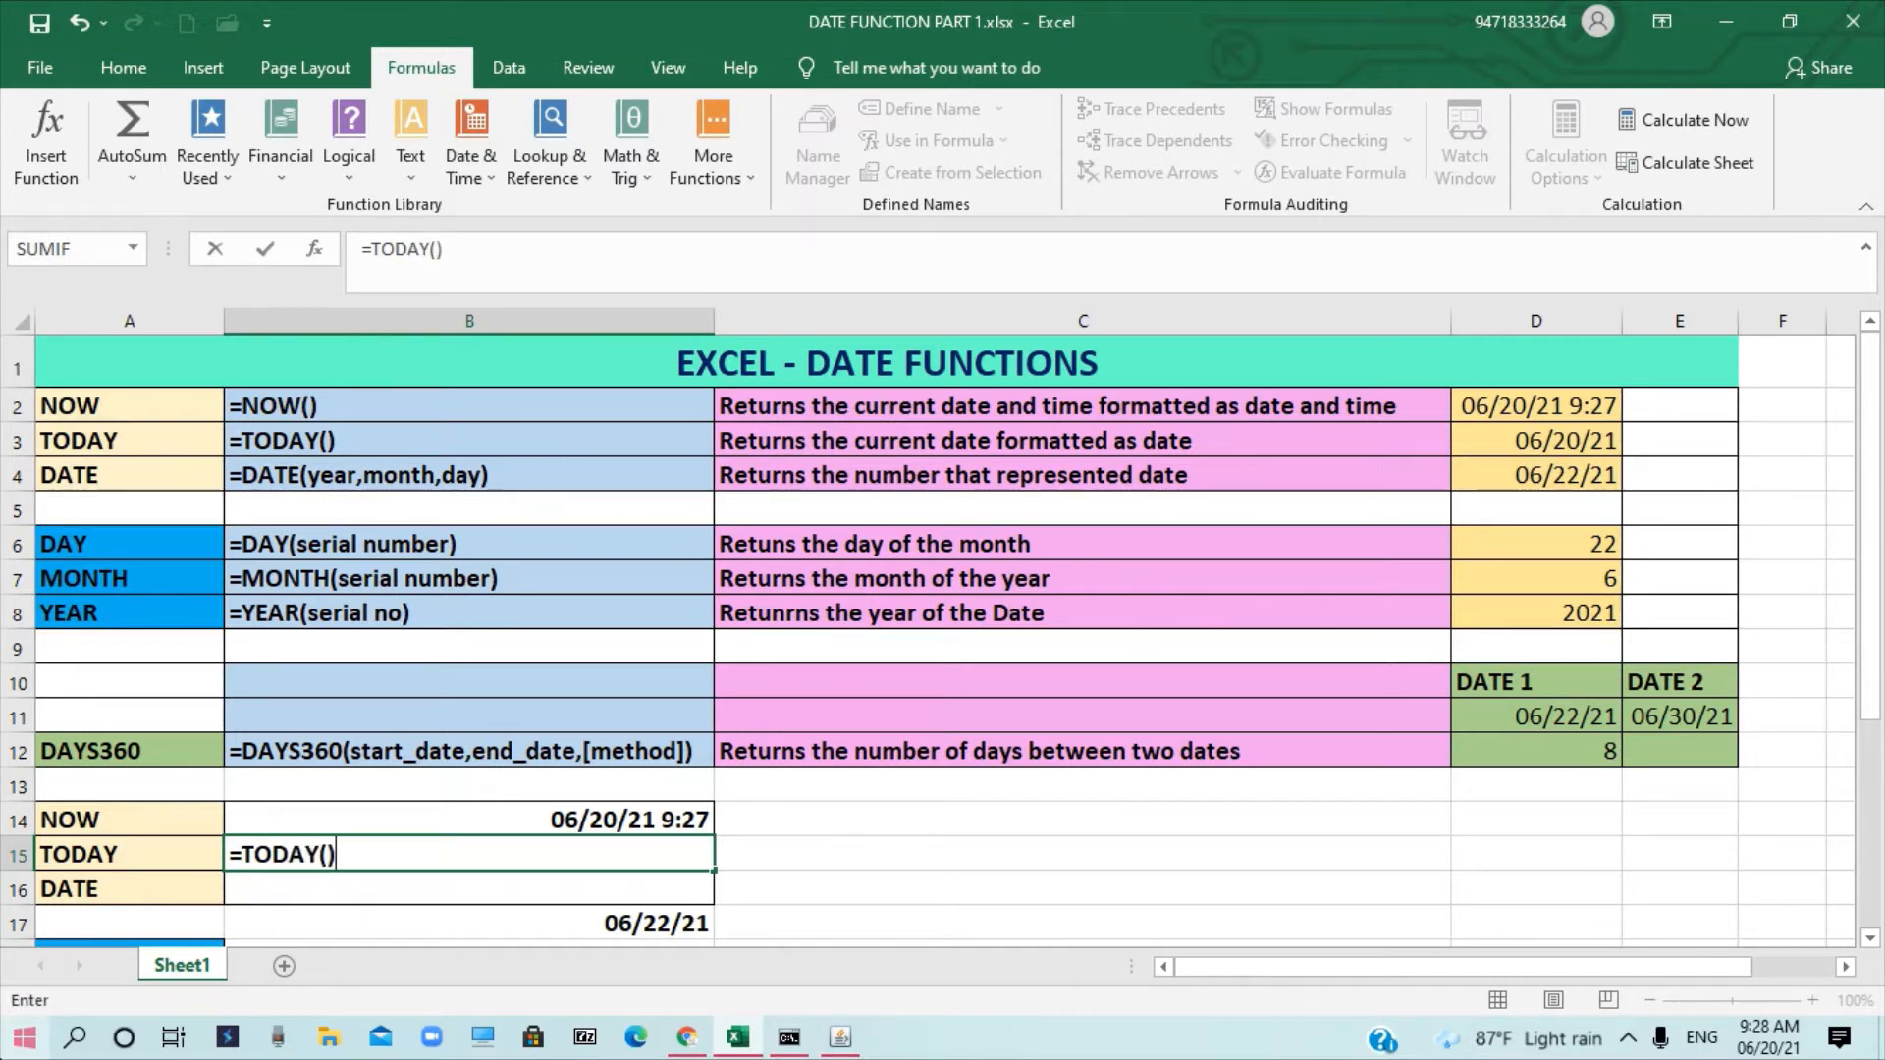
key(Return)
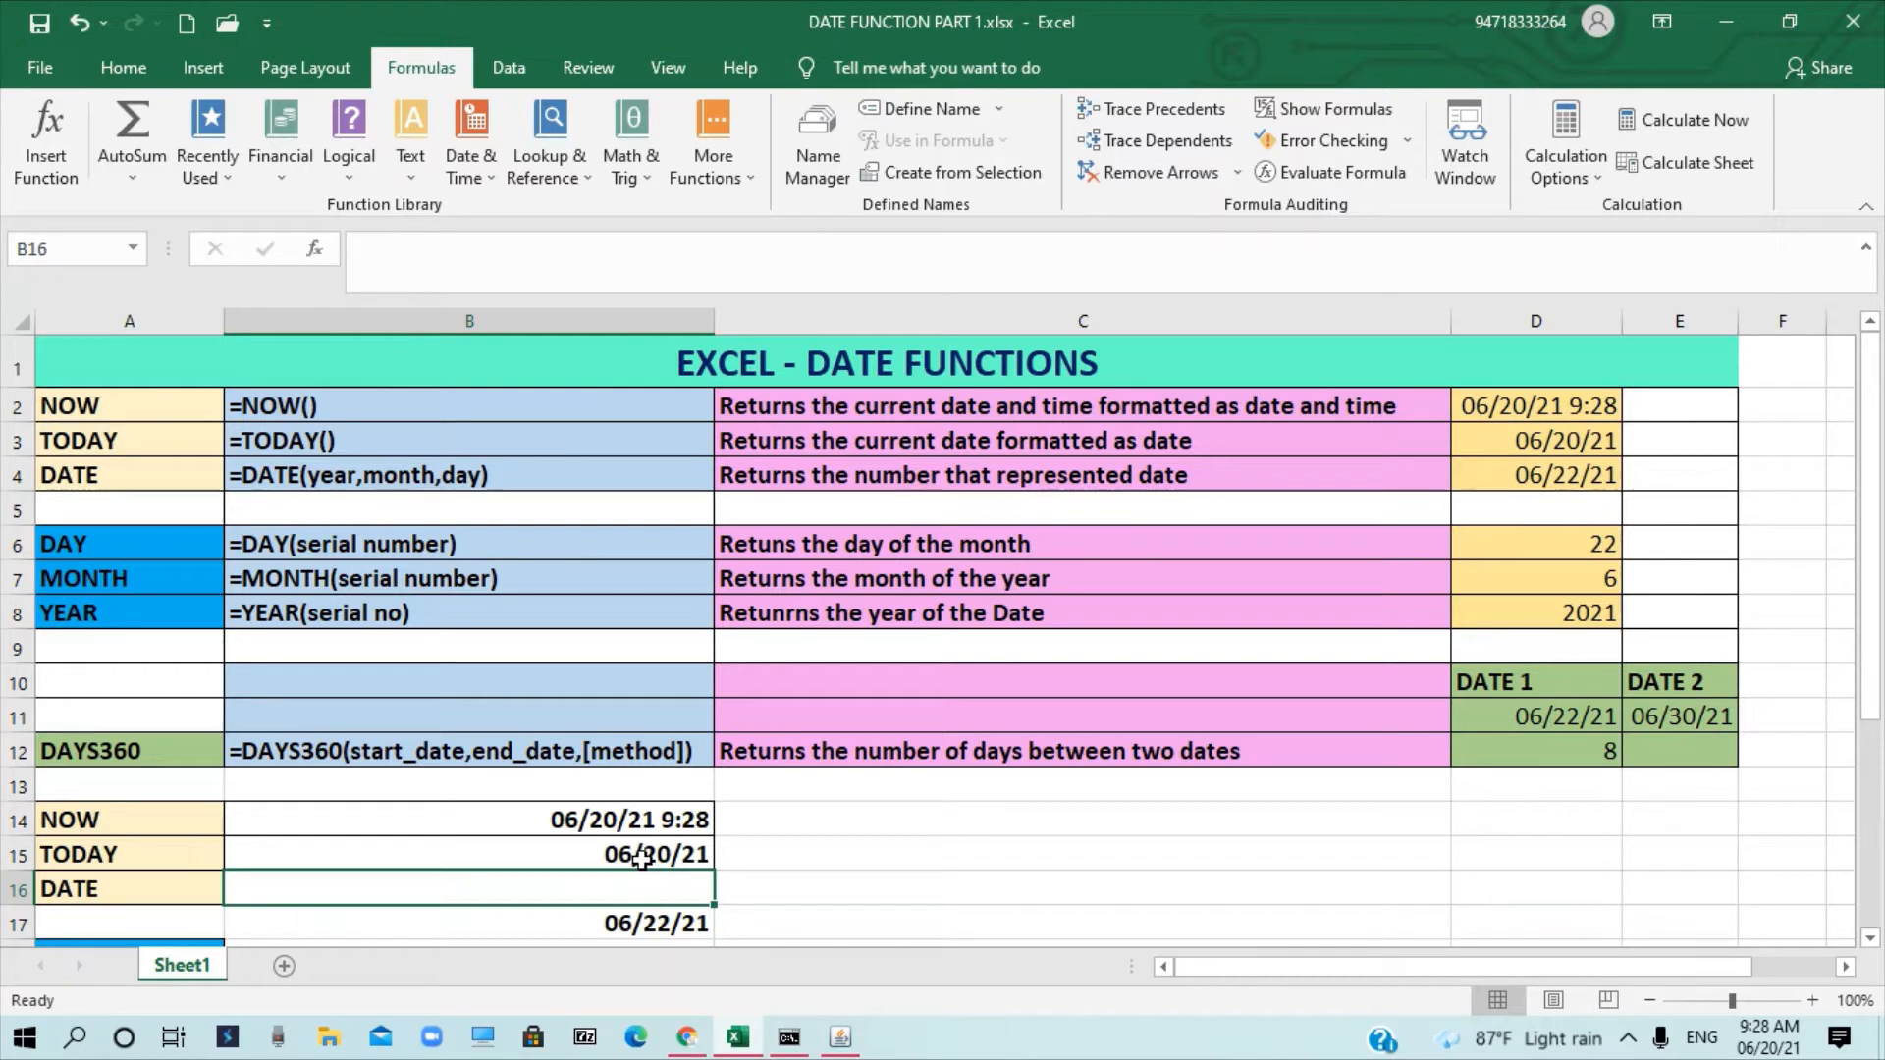
Enter the formula =DATE(2021,06,20) in cell B16, beside the DATE label of the practice table.
click(138, 482)
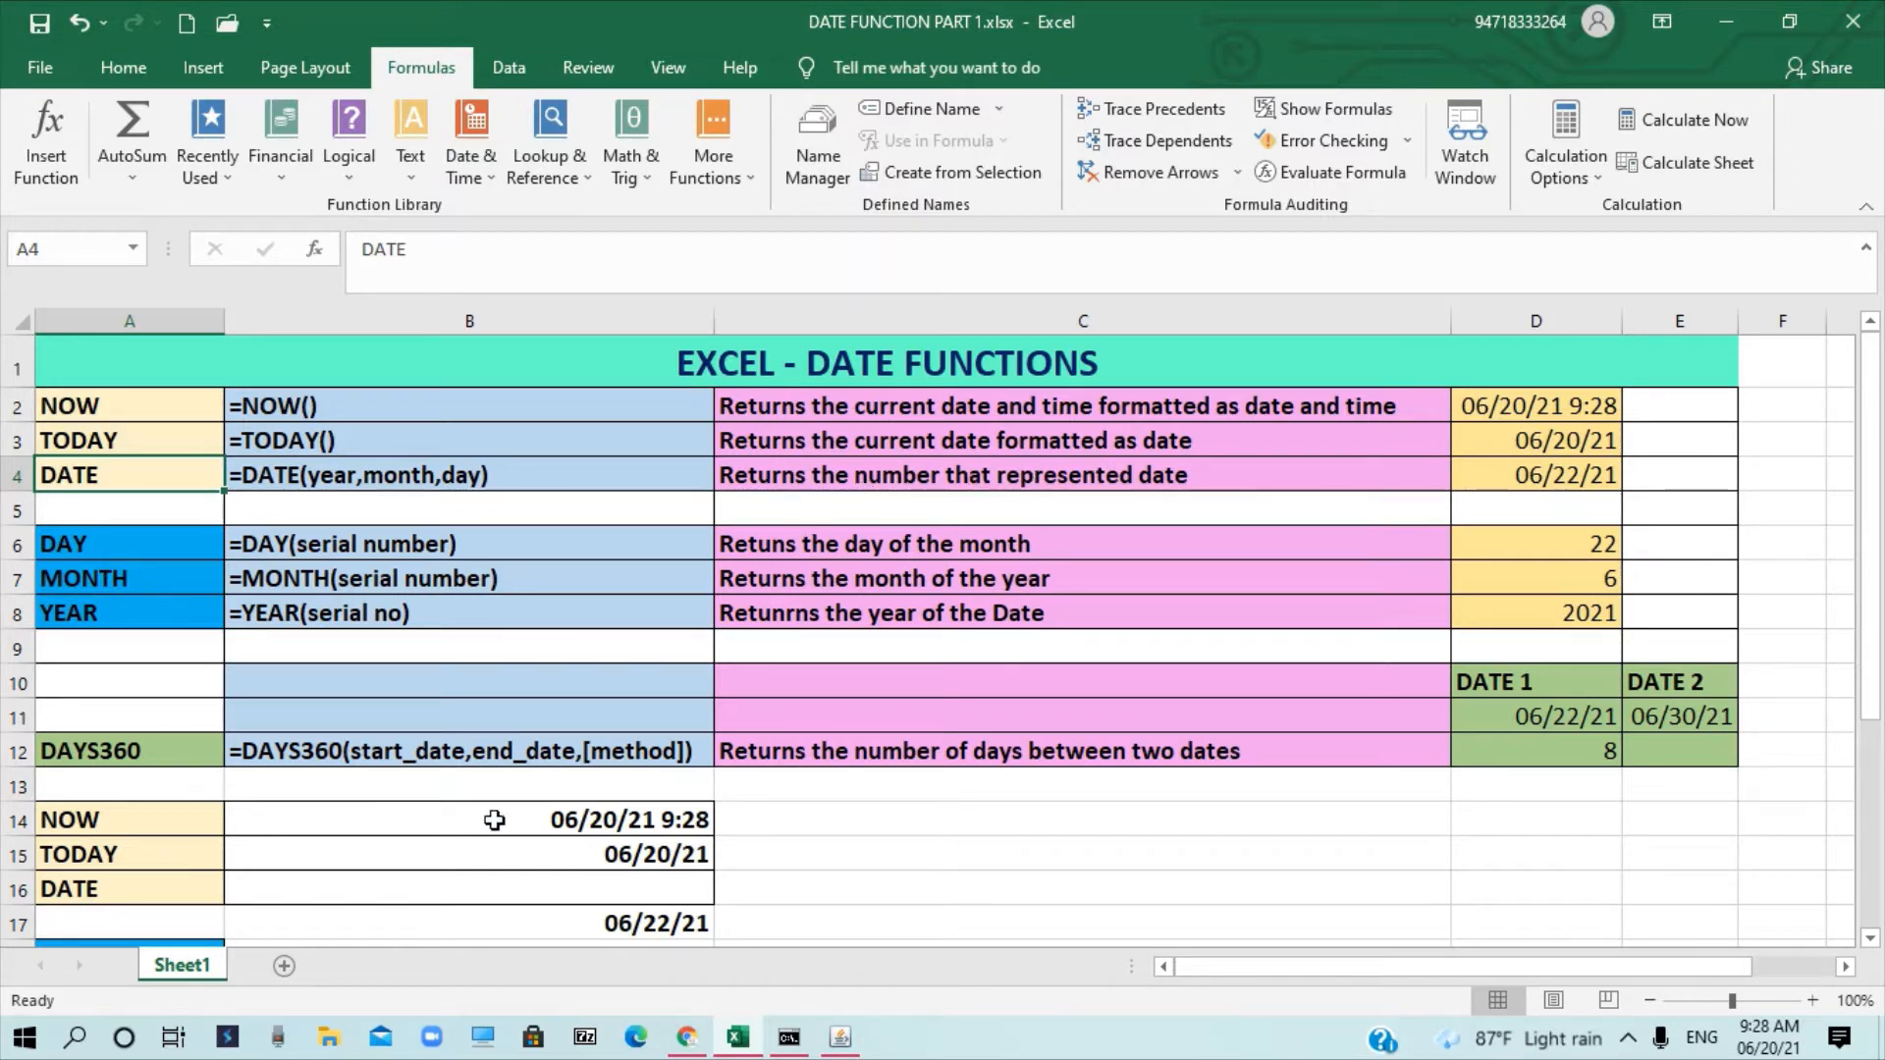
click(463, 897)
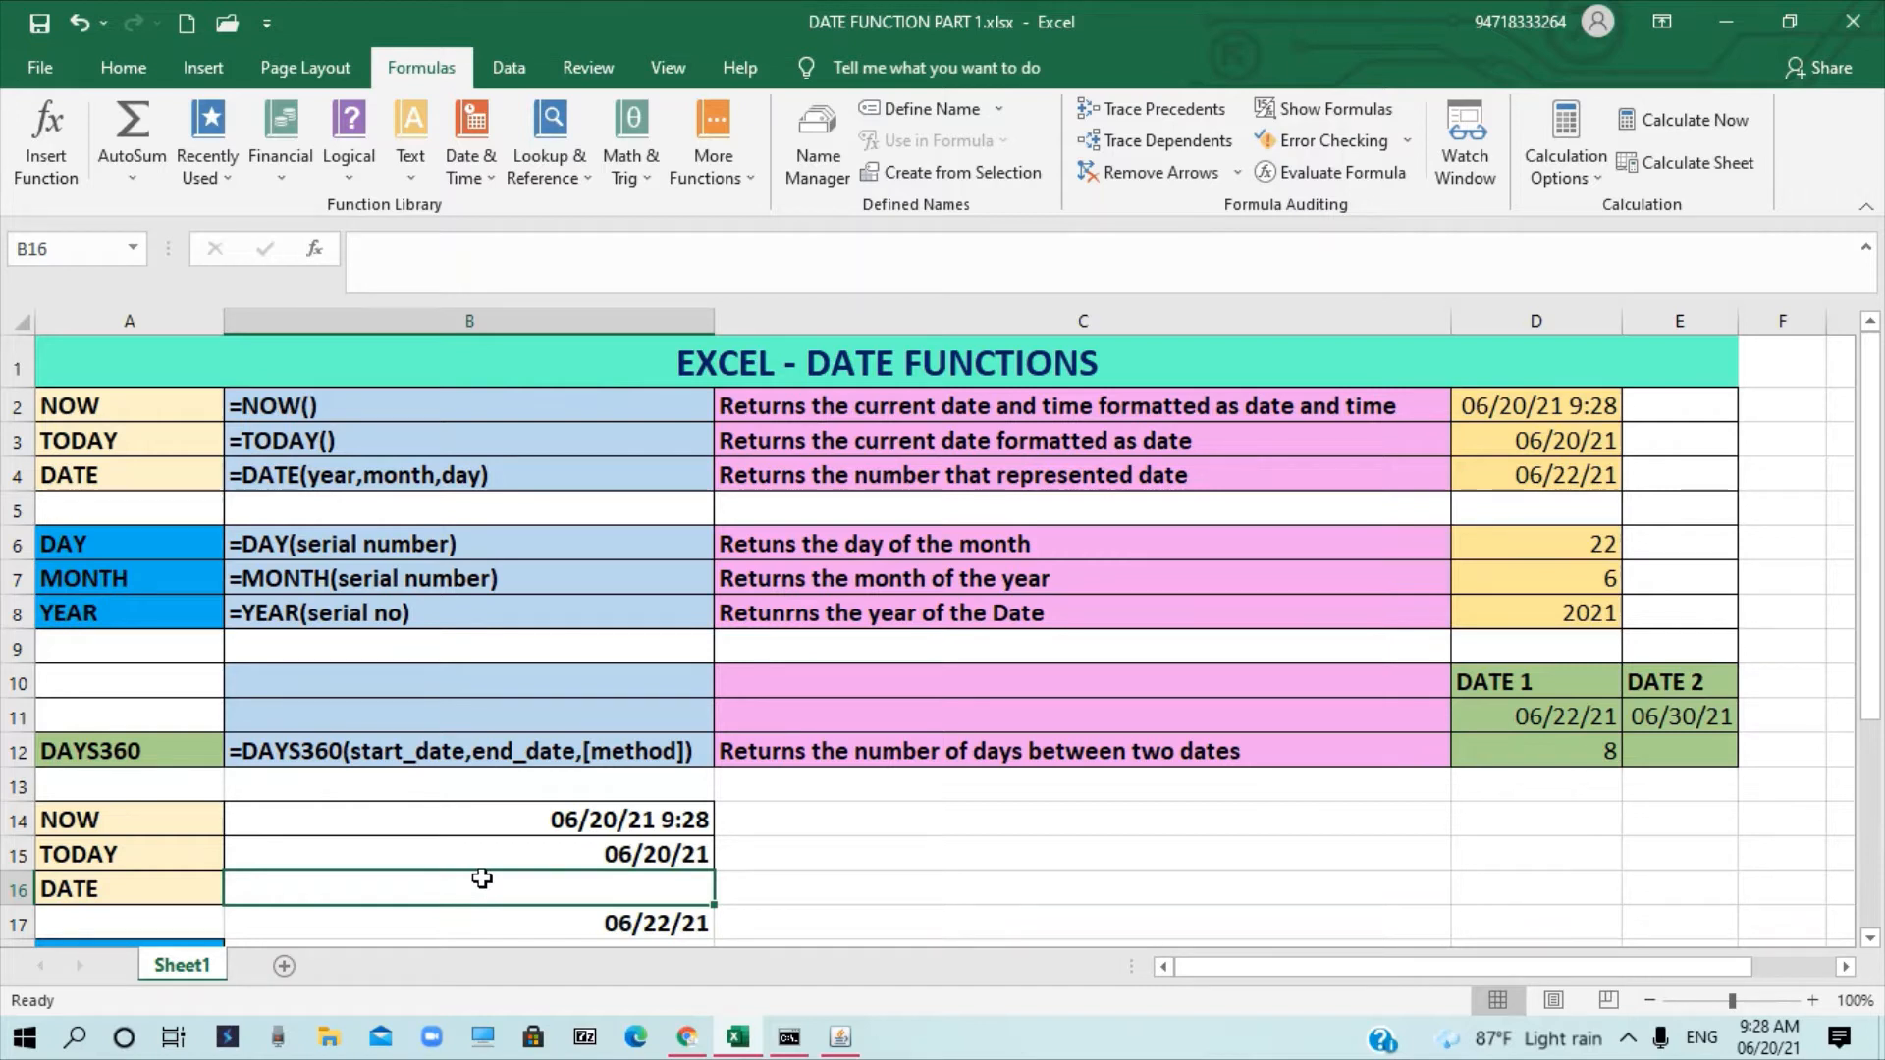
text(=)
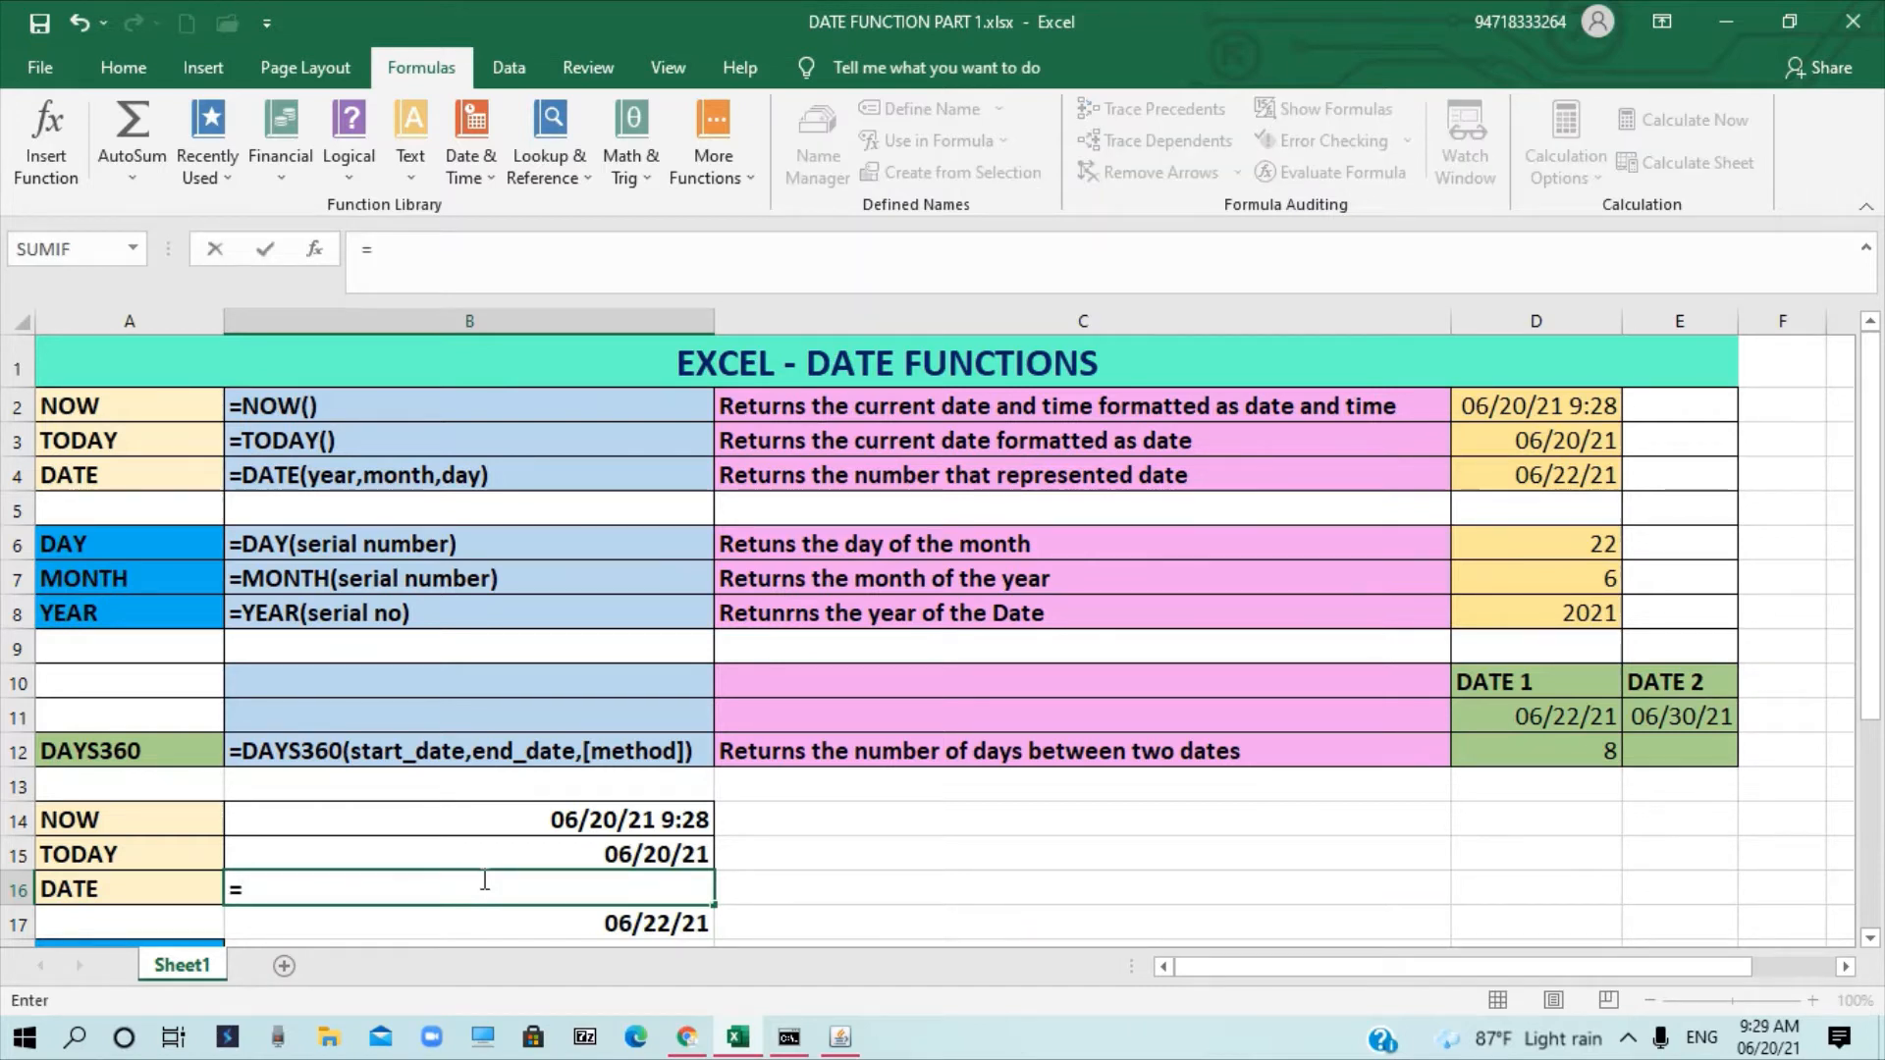
text(DATE()
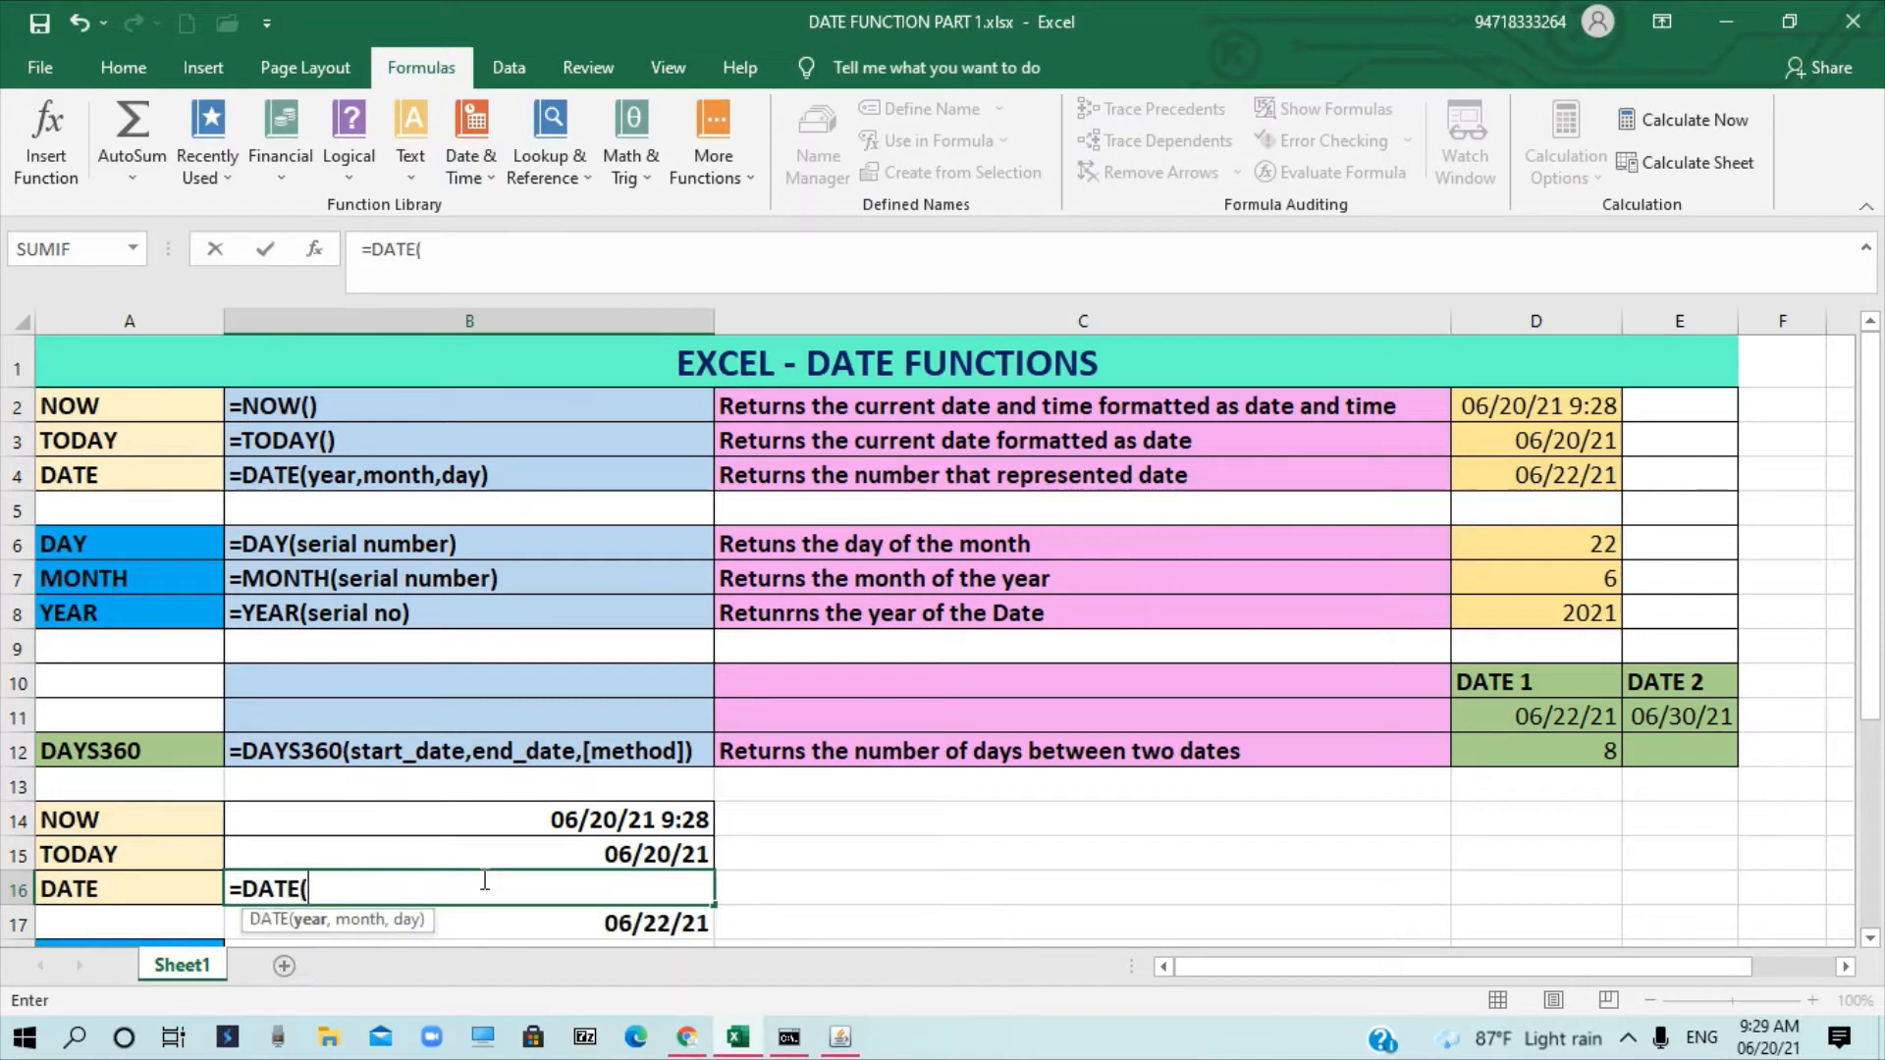
text(2021,)
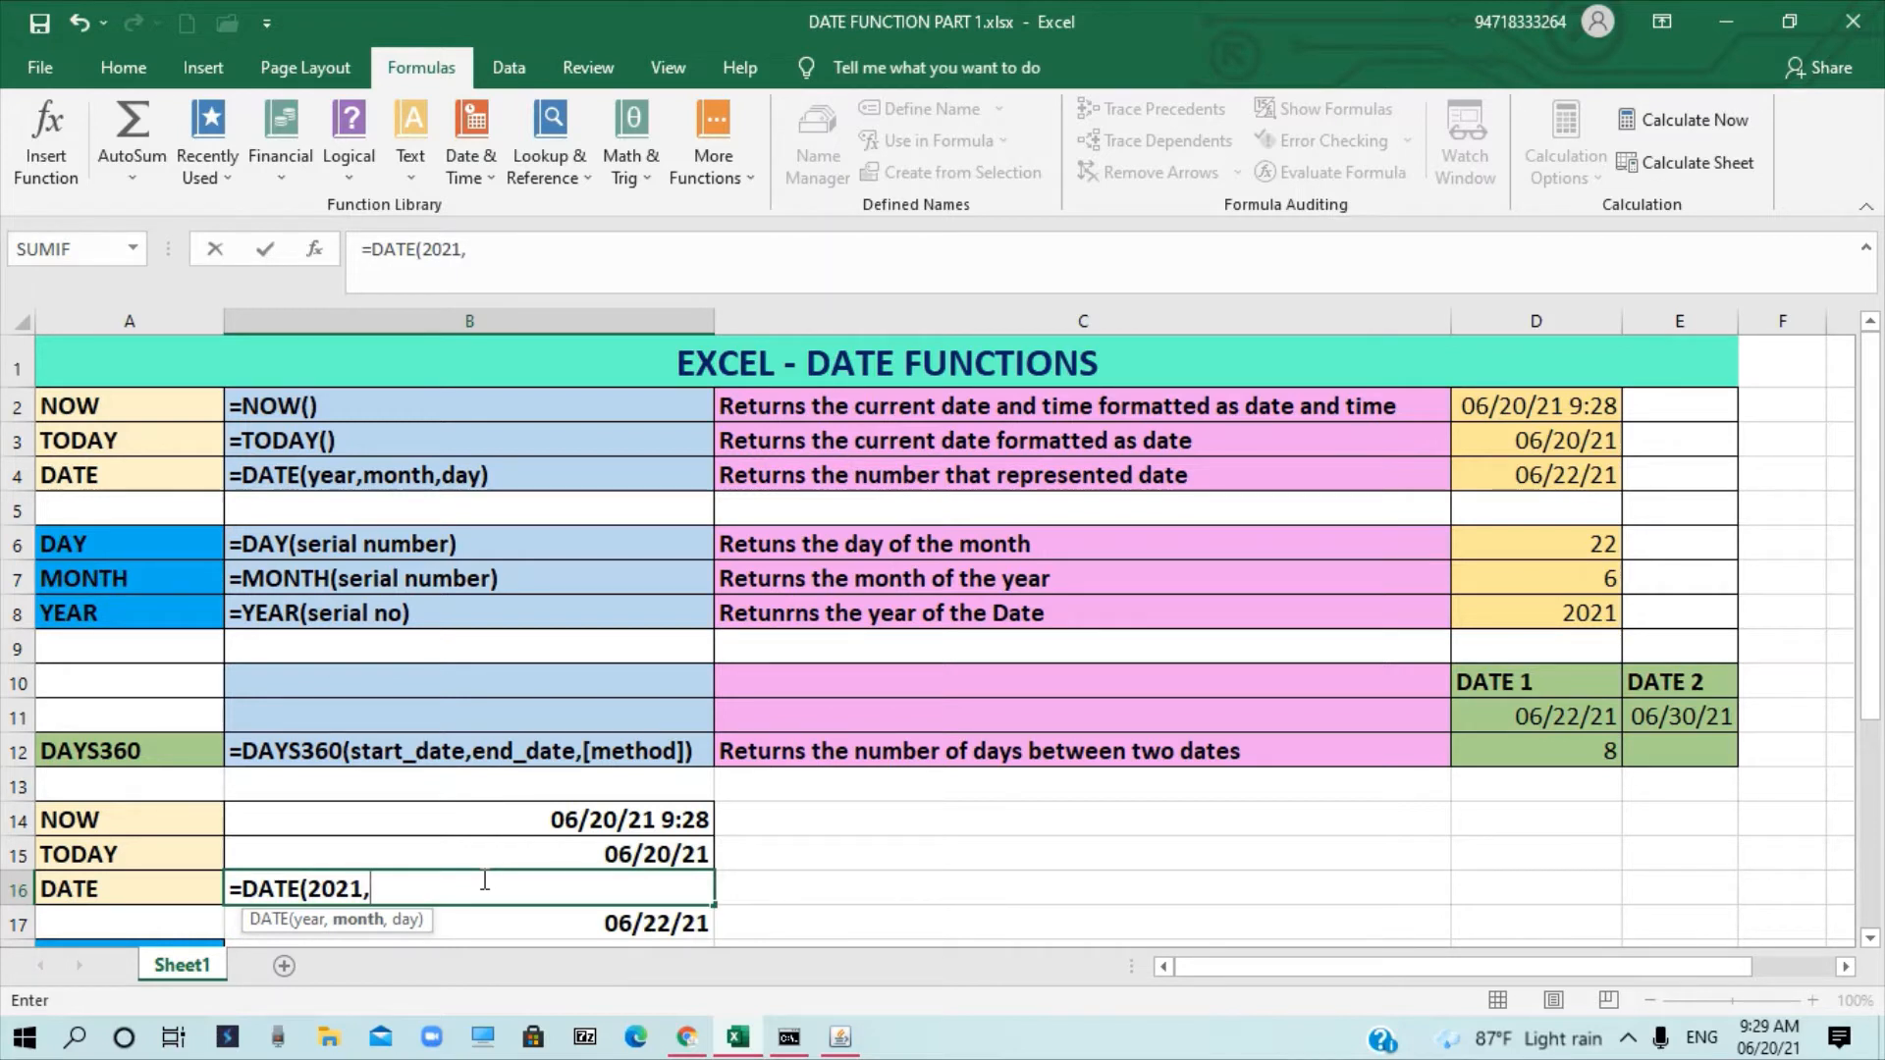
text(06,)
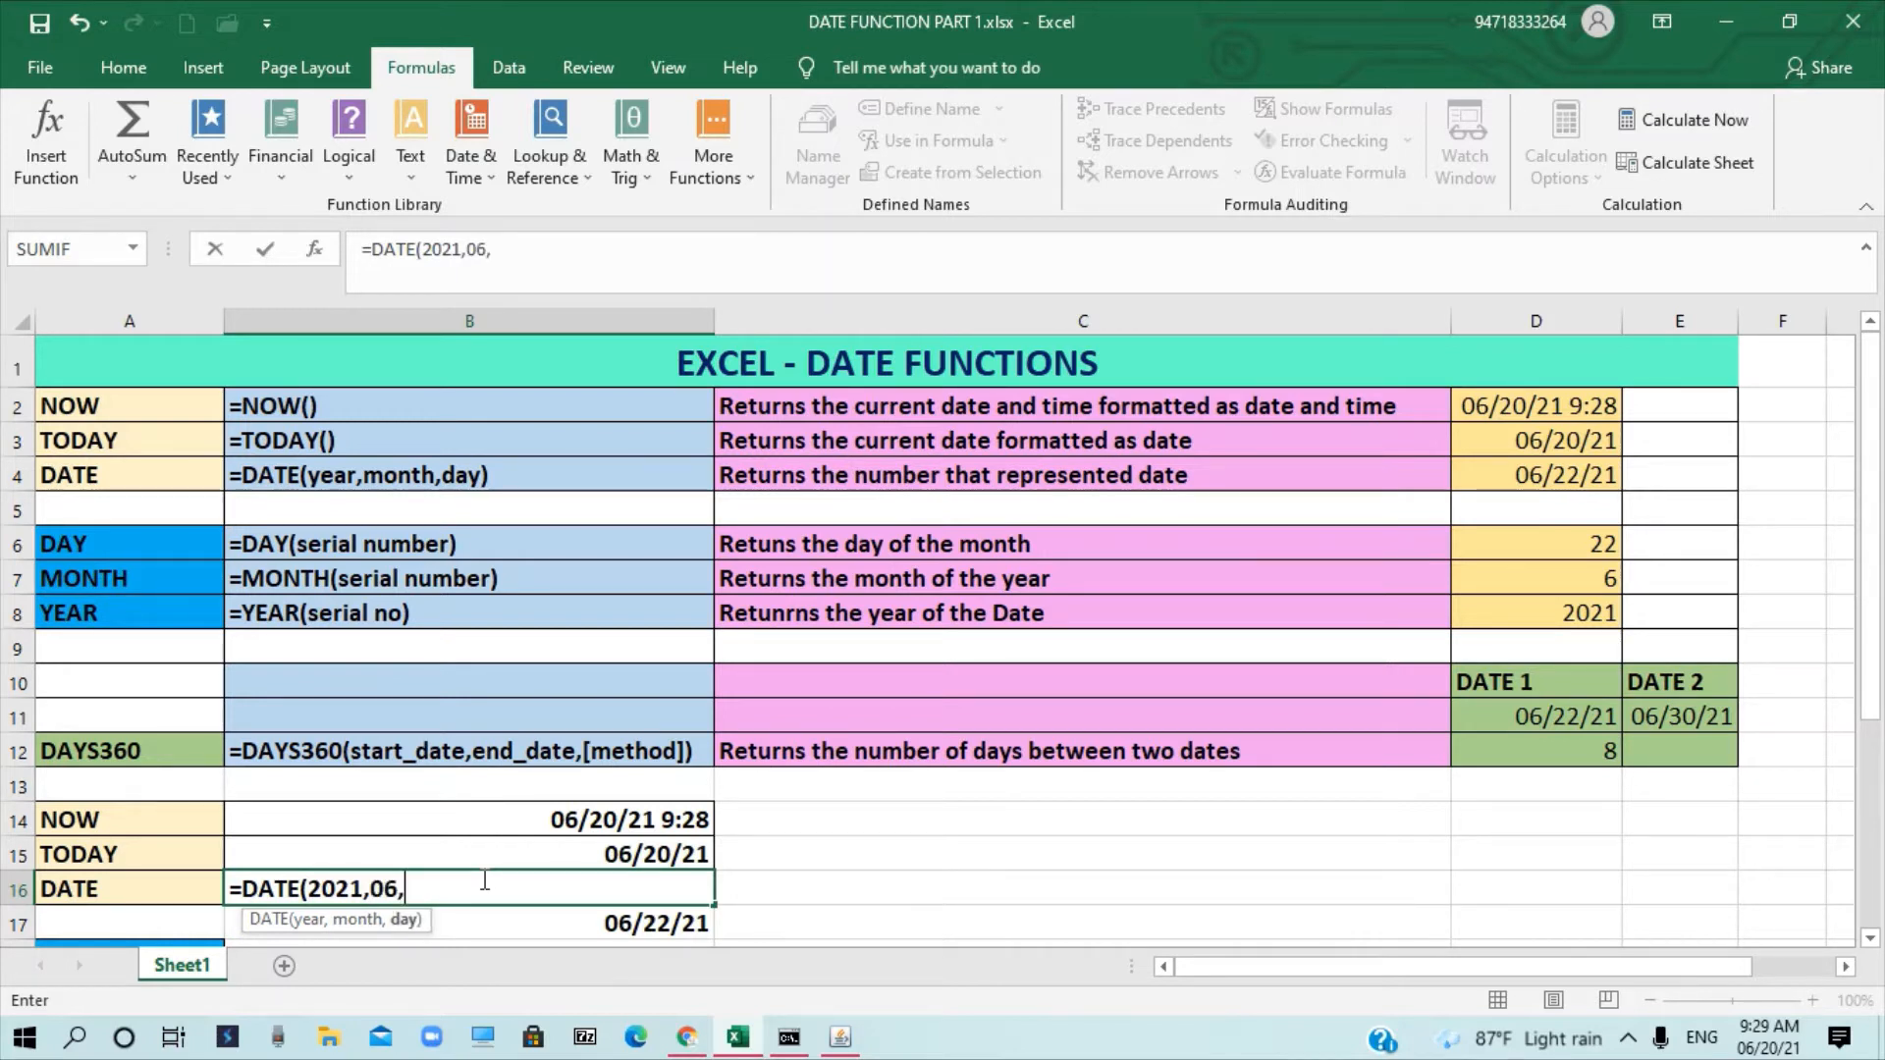
text(20))
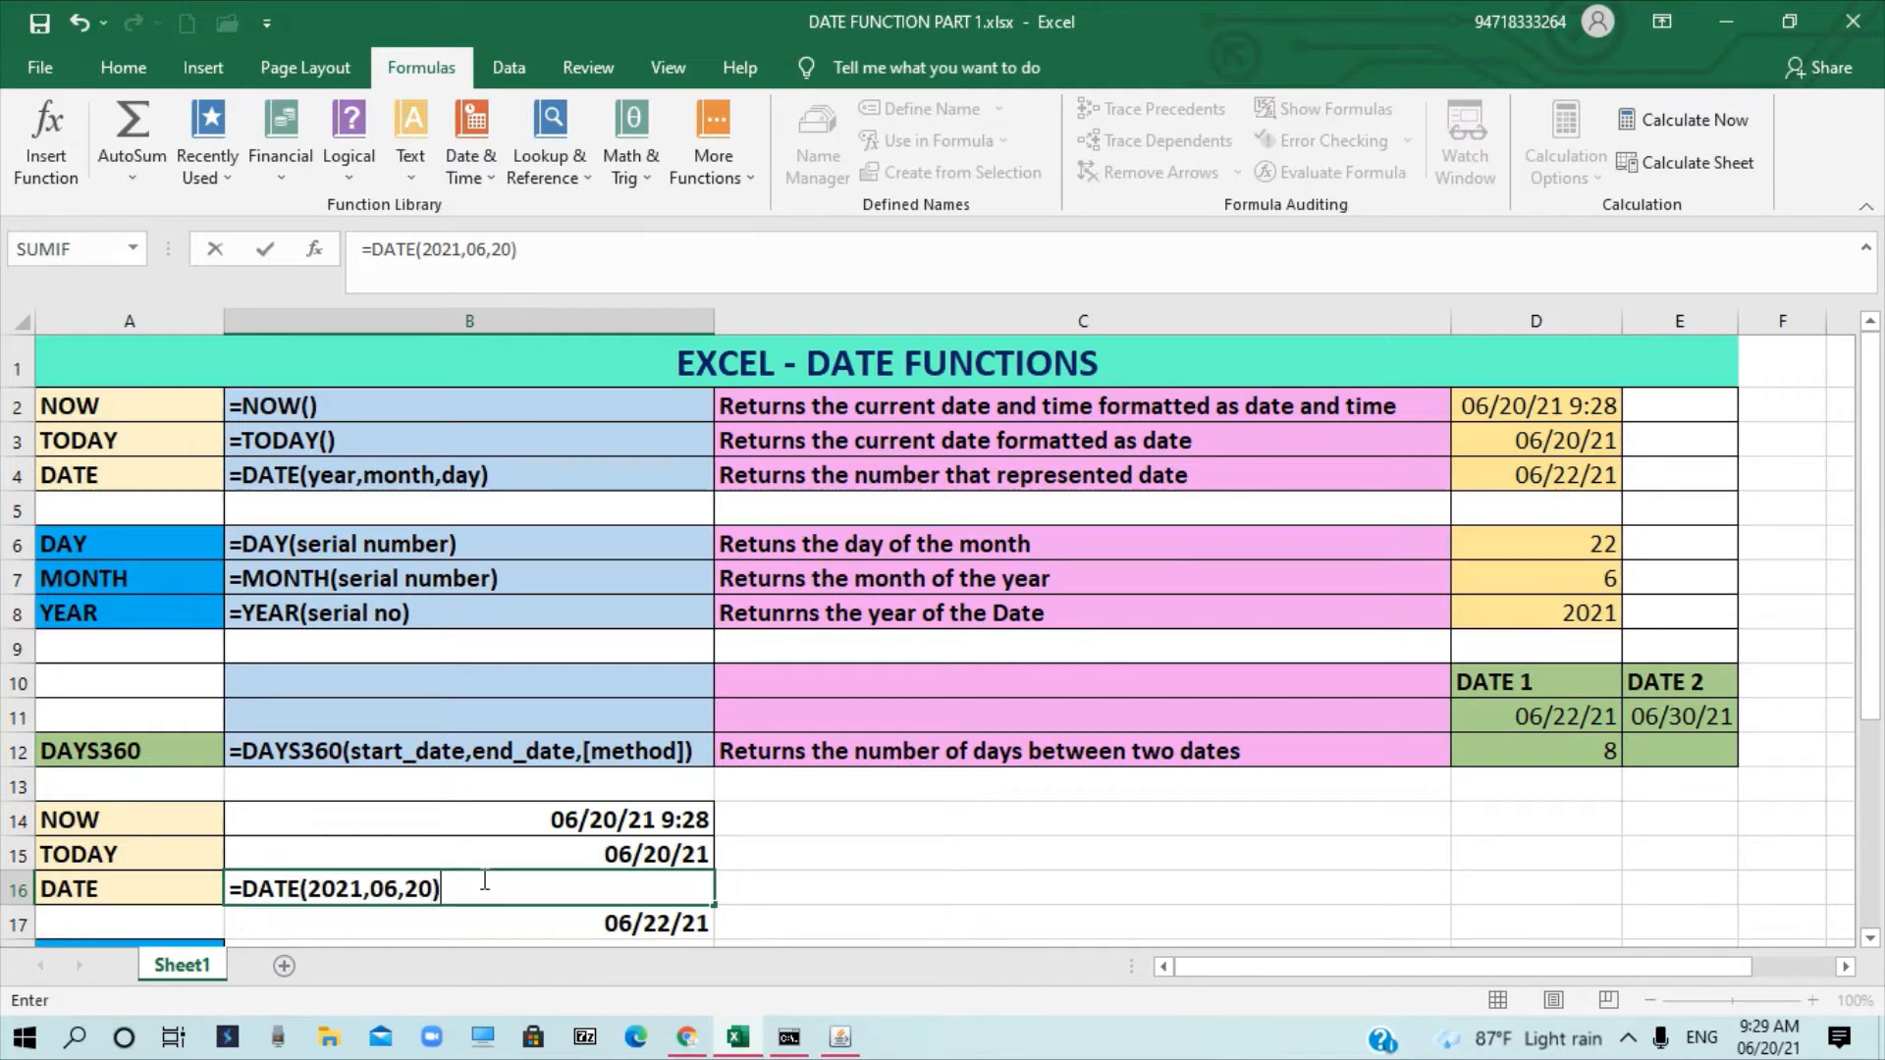
key(Return)
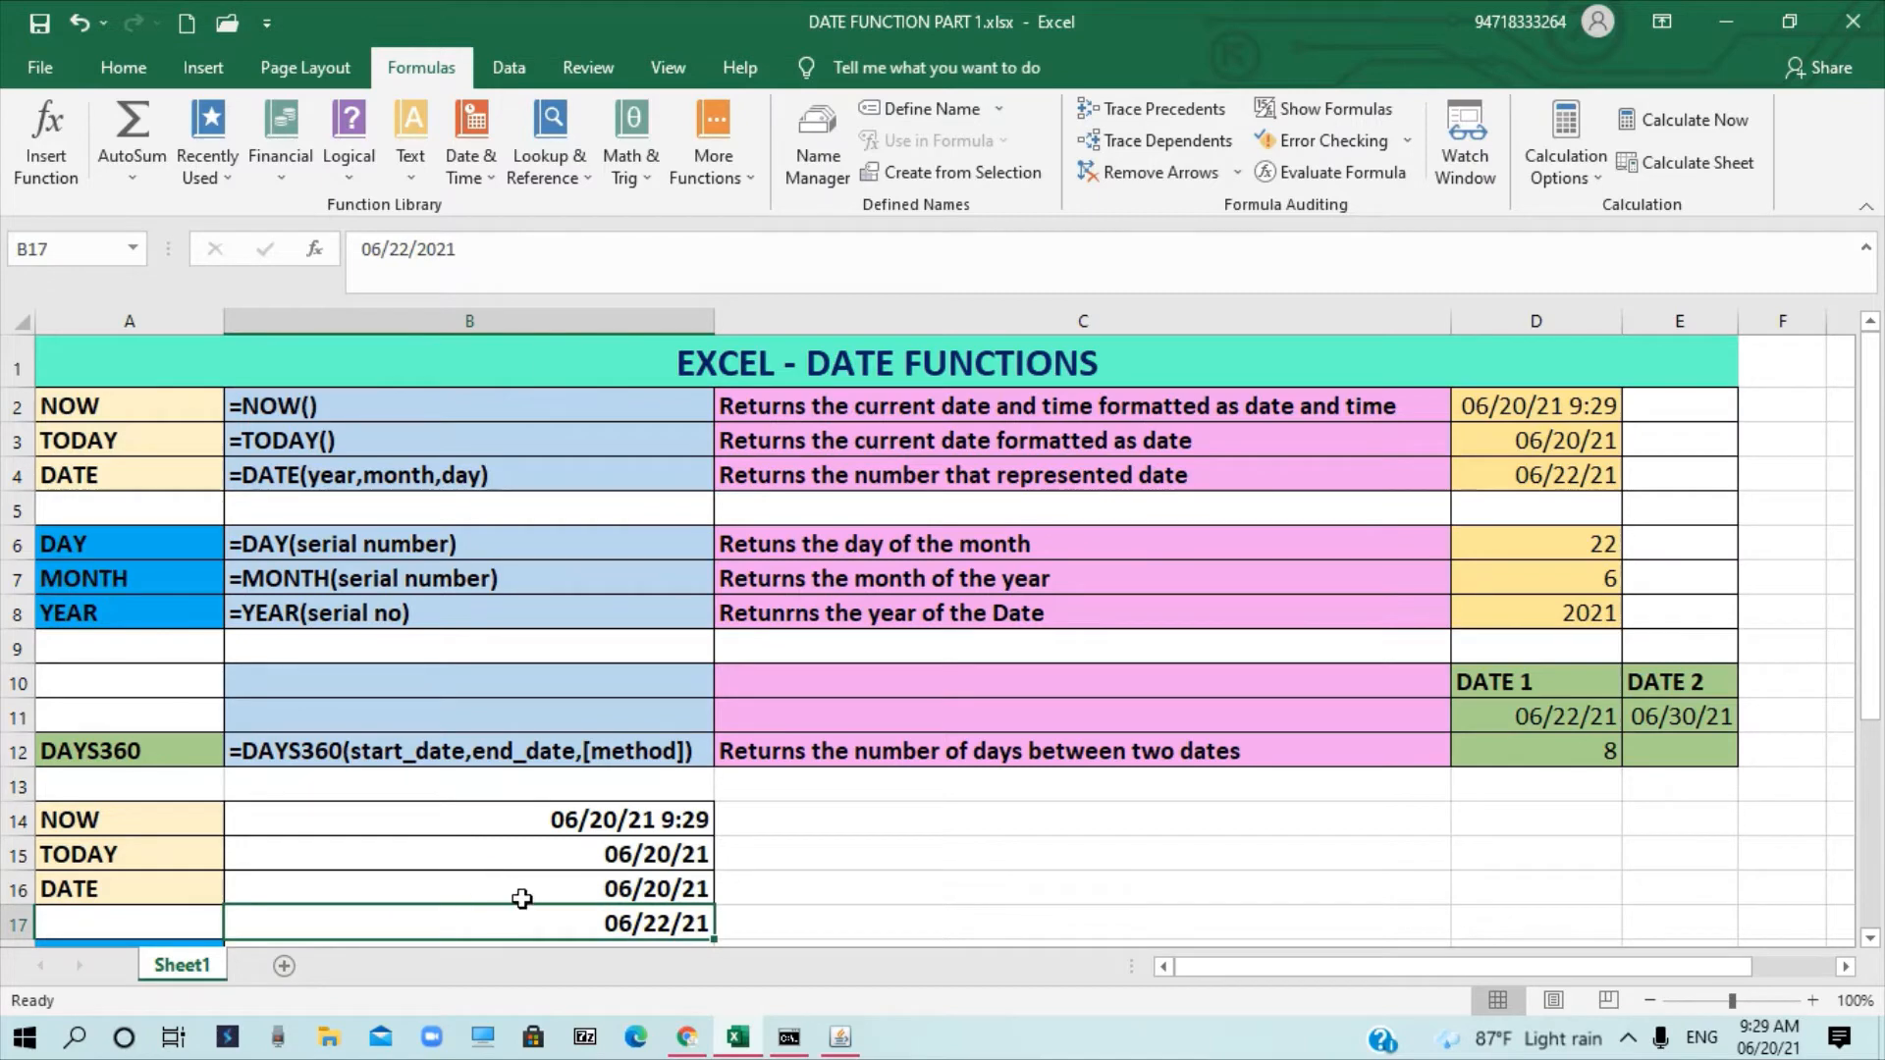
Change the number format of the DATE result in B16 to General.
click(527, 895)
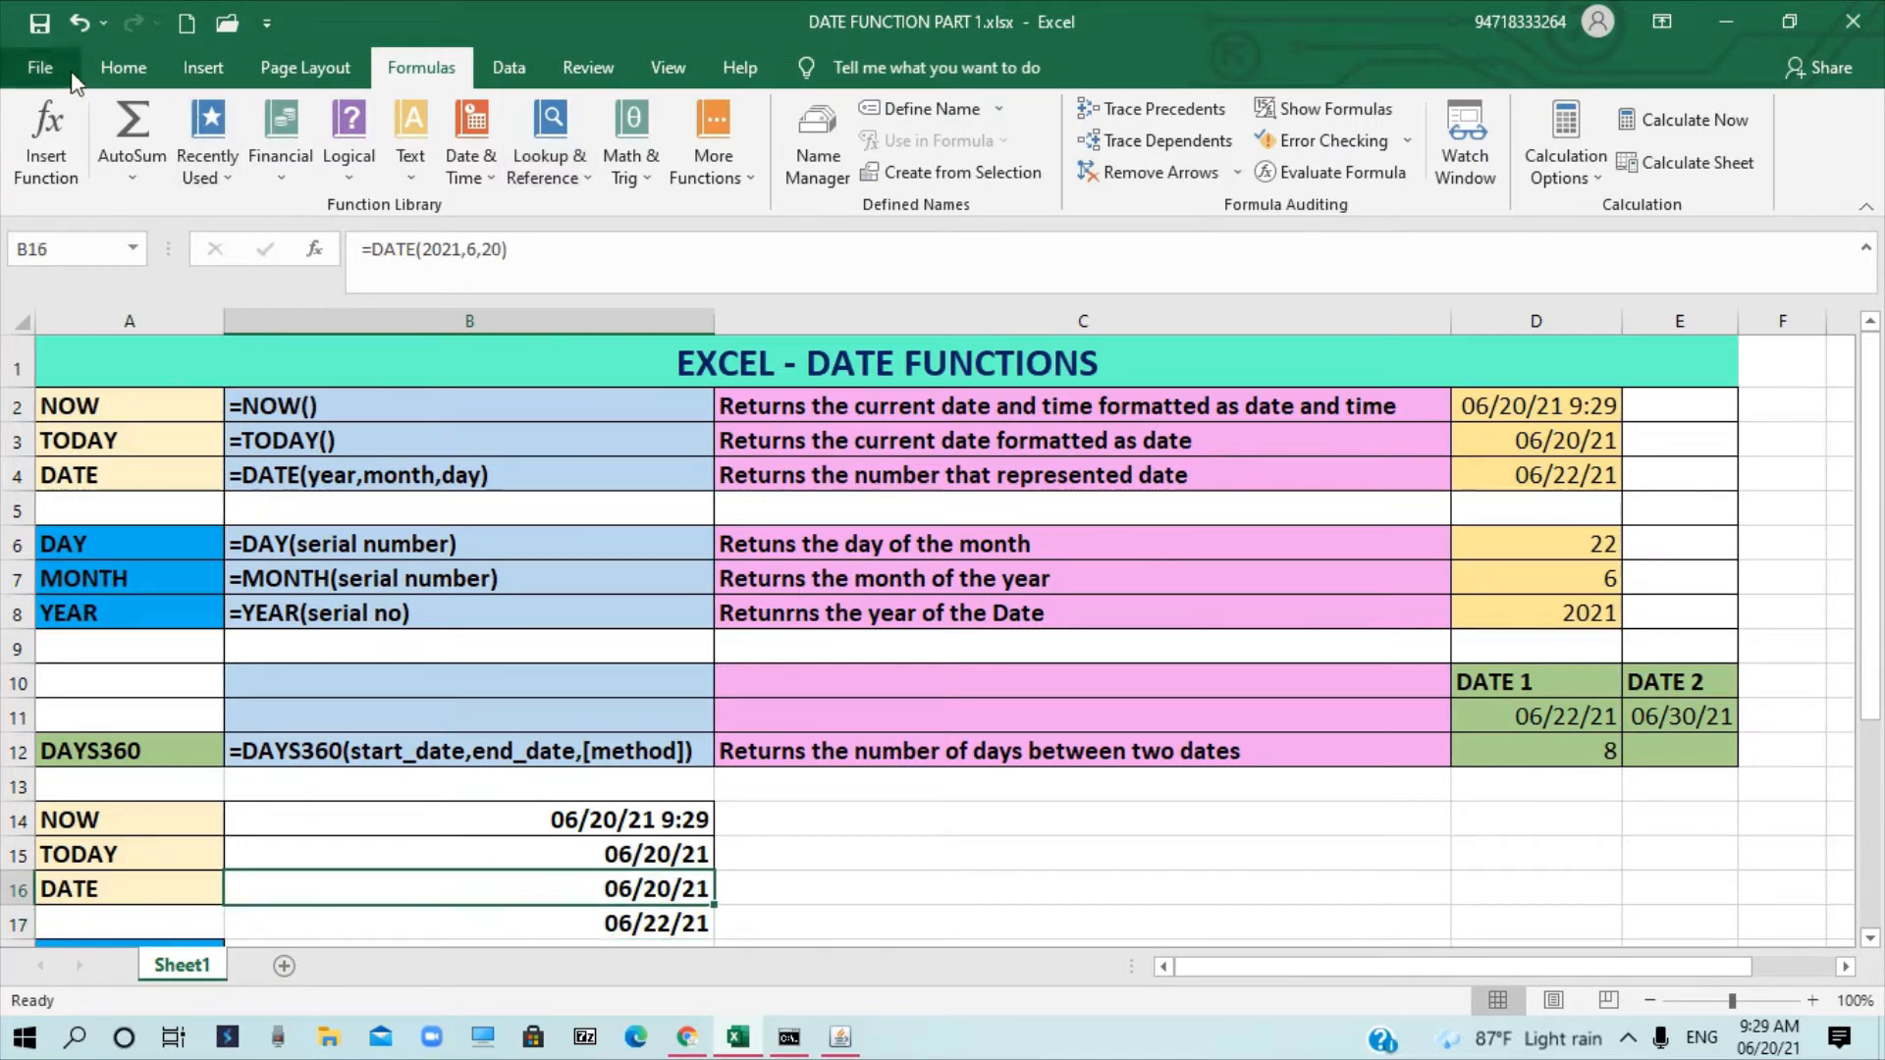
click(128, 79)
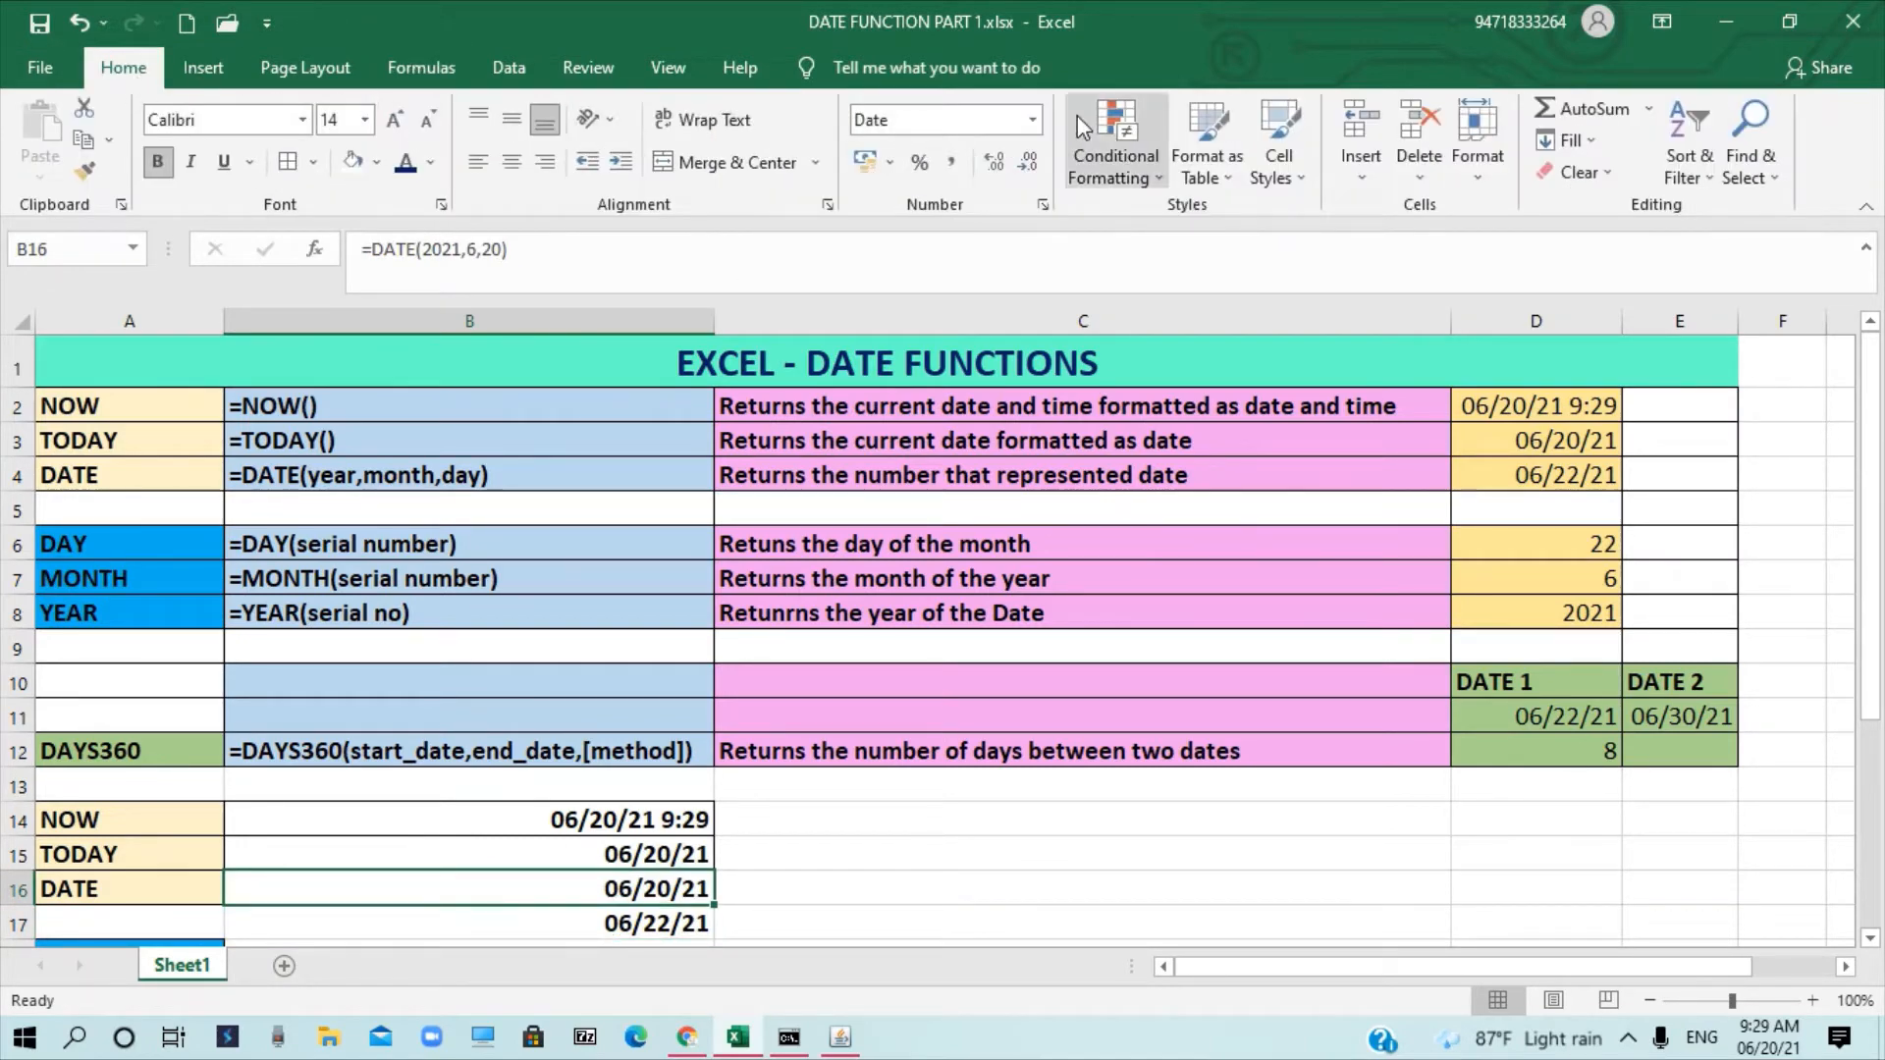
click(1034, 120)
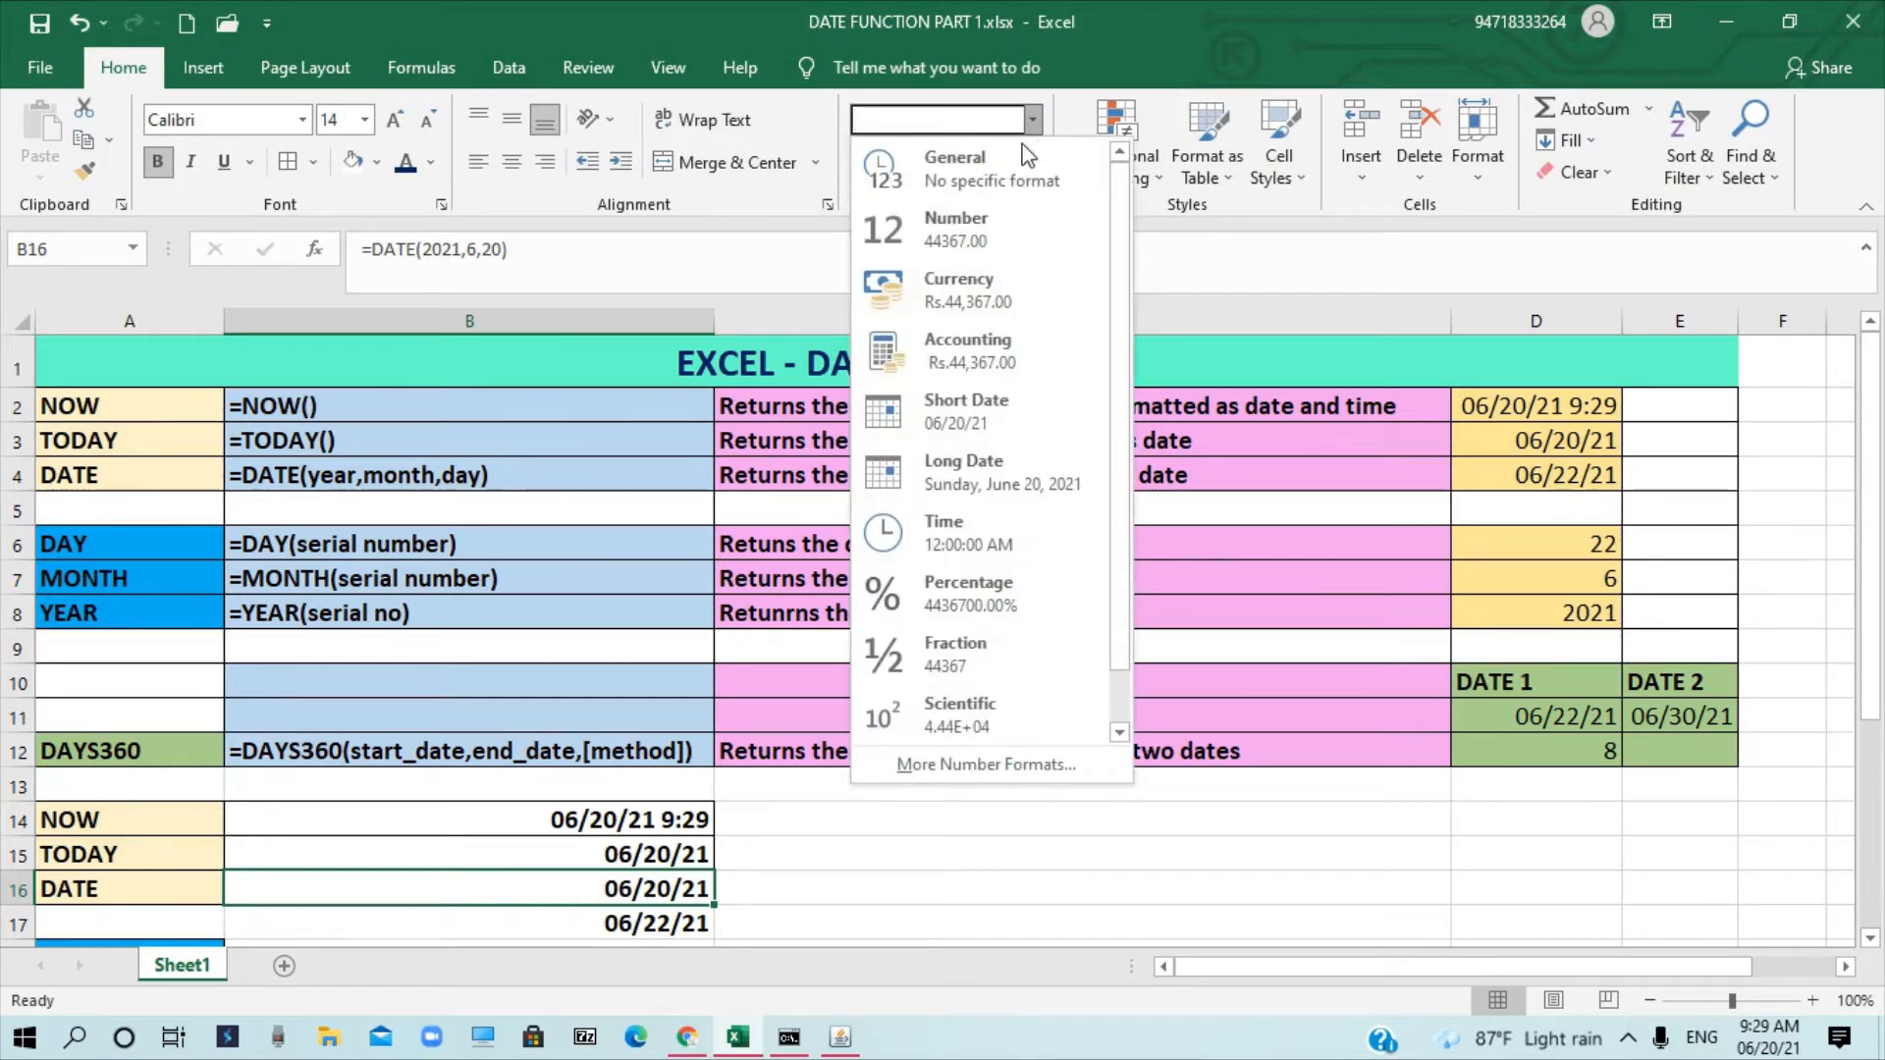
click(1010, 156)
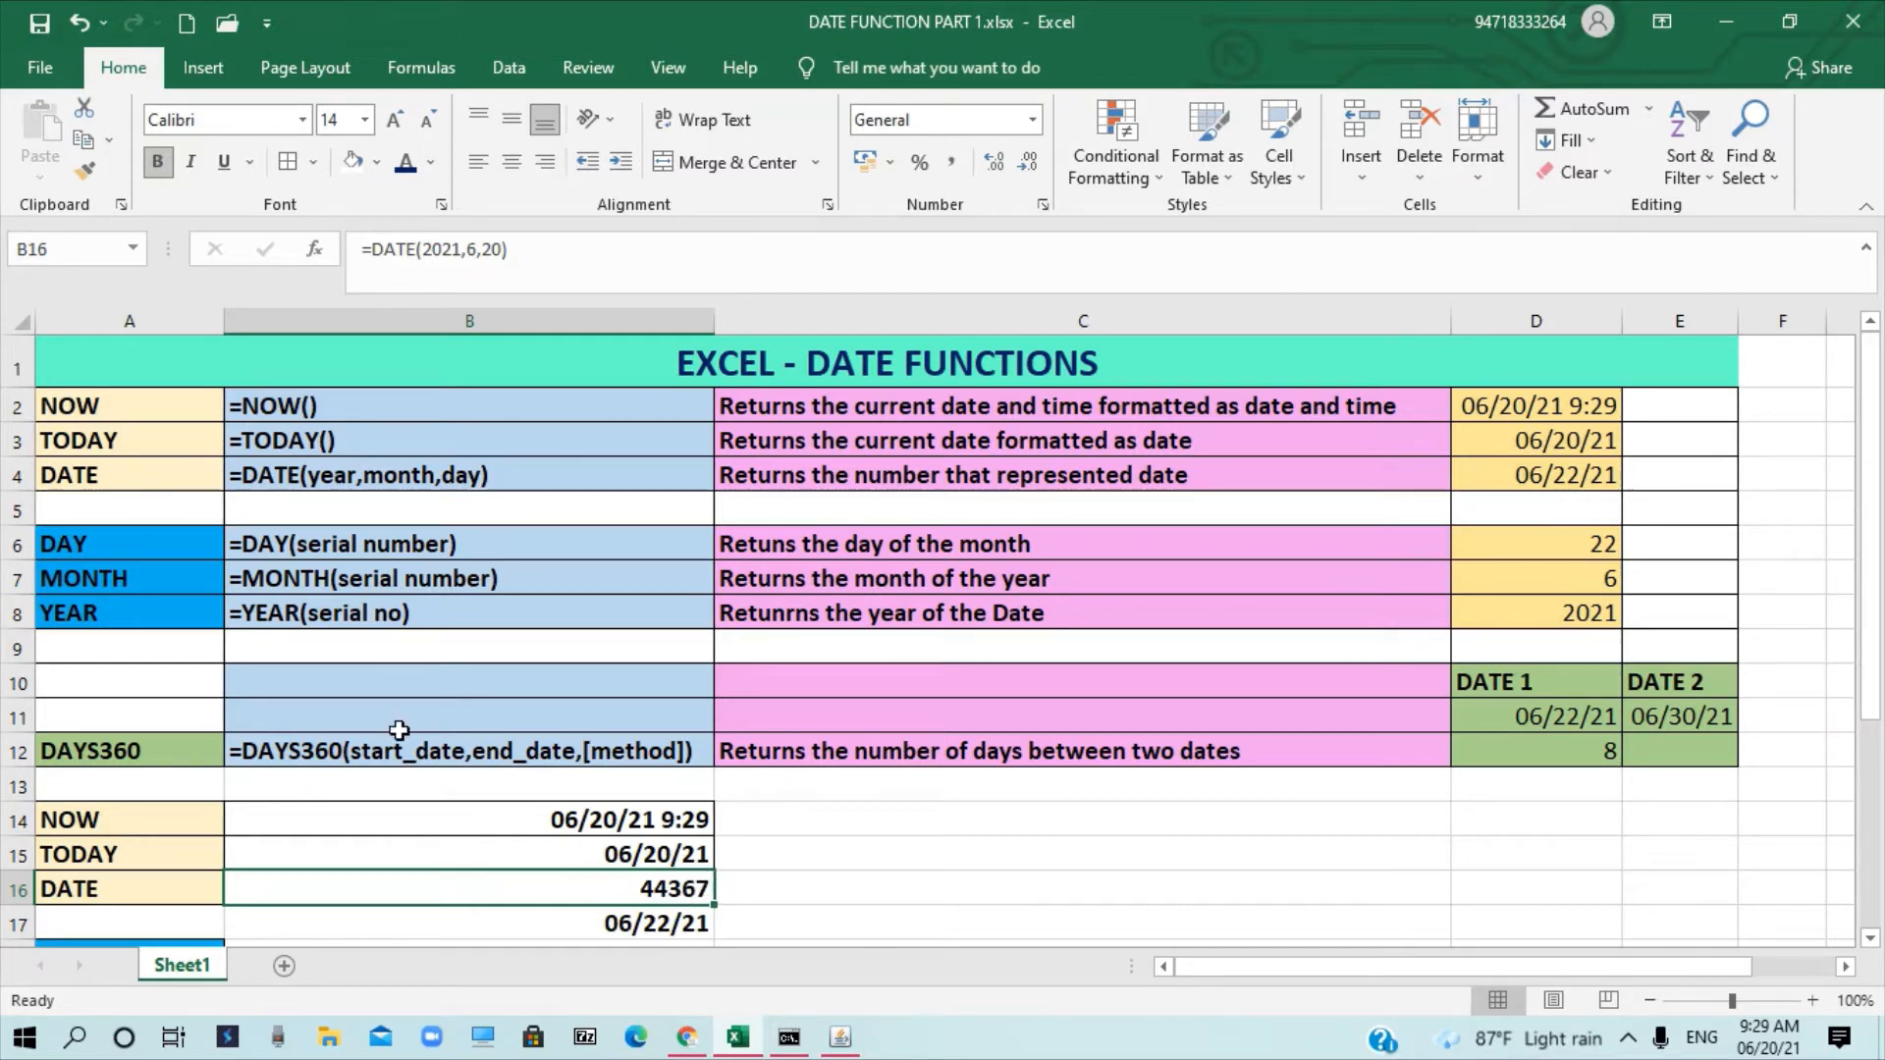
Enter the formula =YEAR(B16) in cell B18, beside the YEAR label of the practice table.
scroll(403, 776, down, 2)
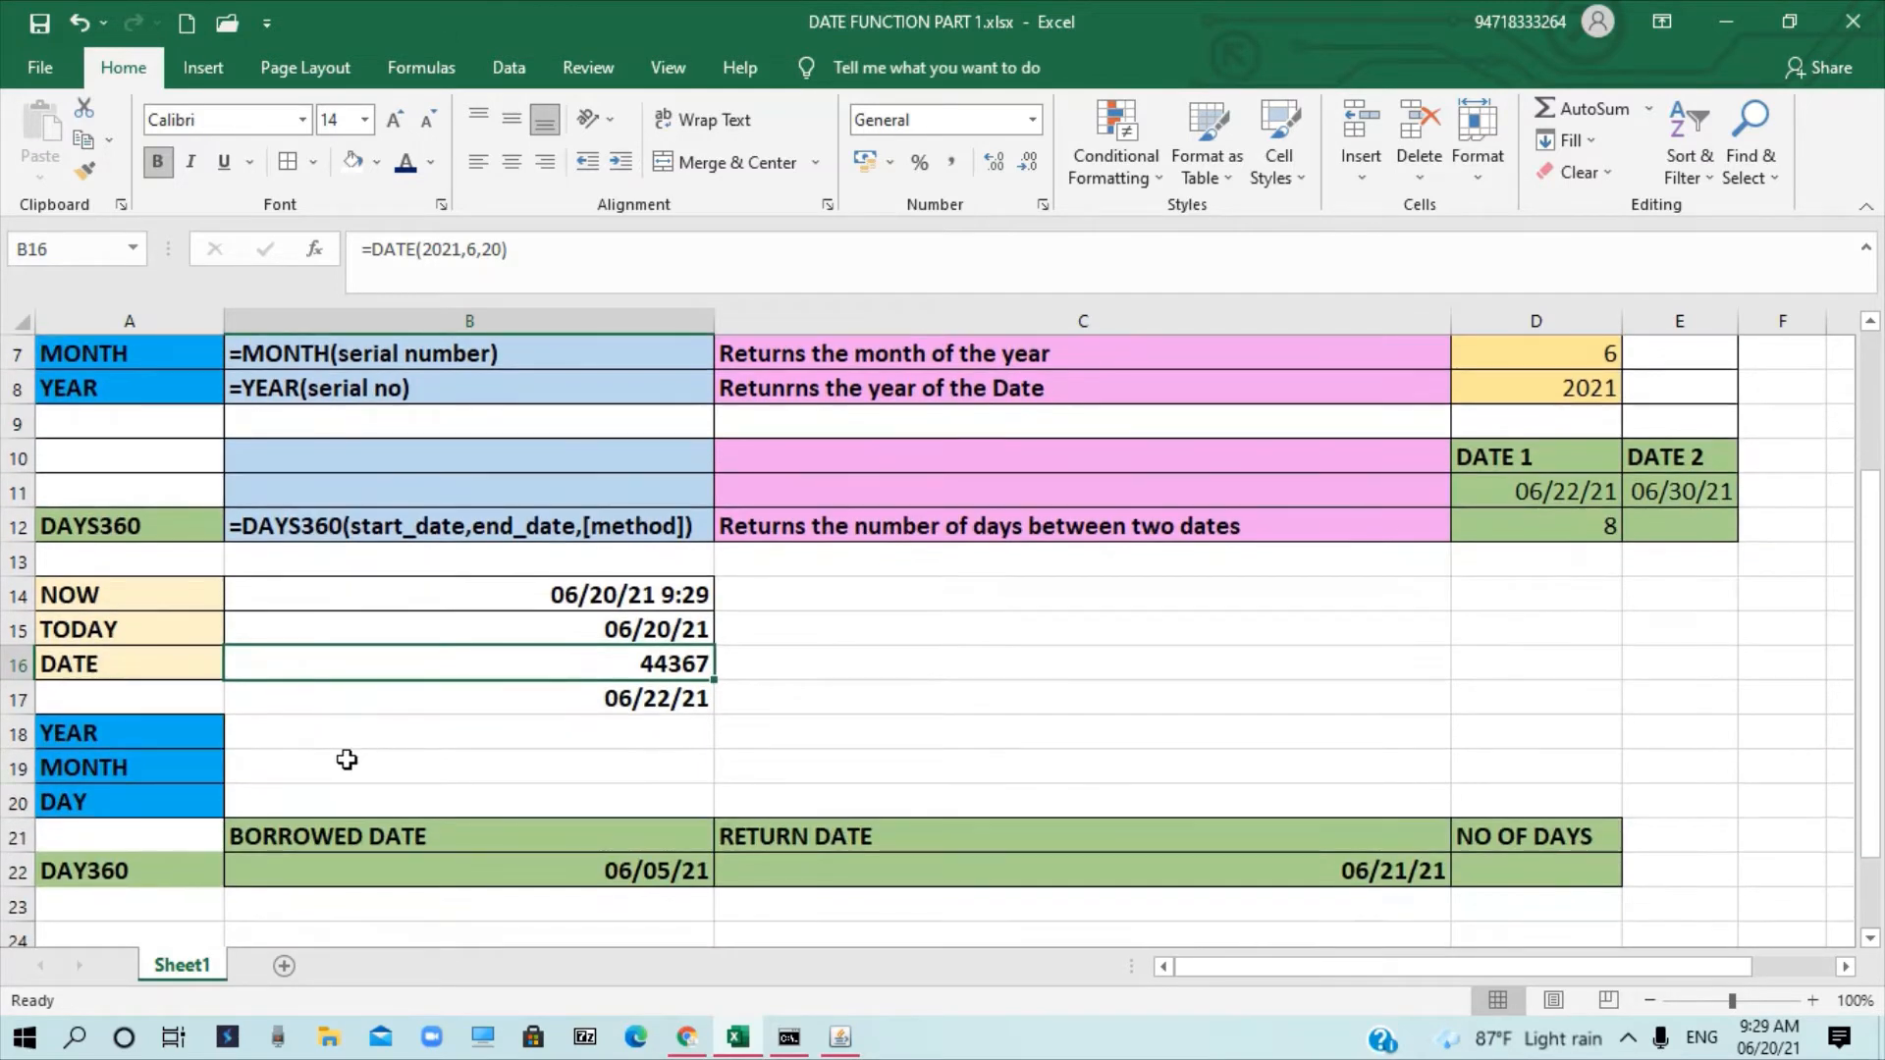
click(303, 735)
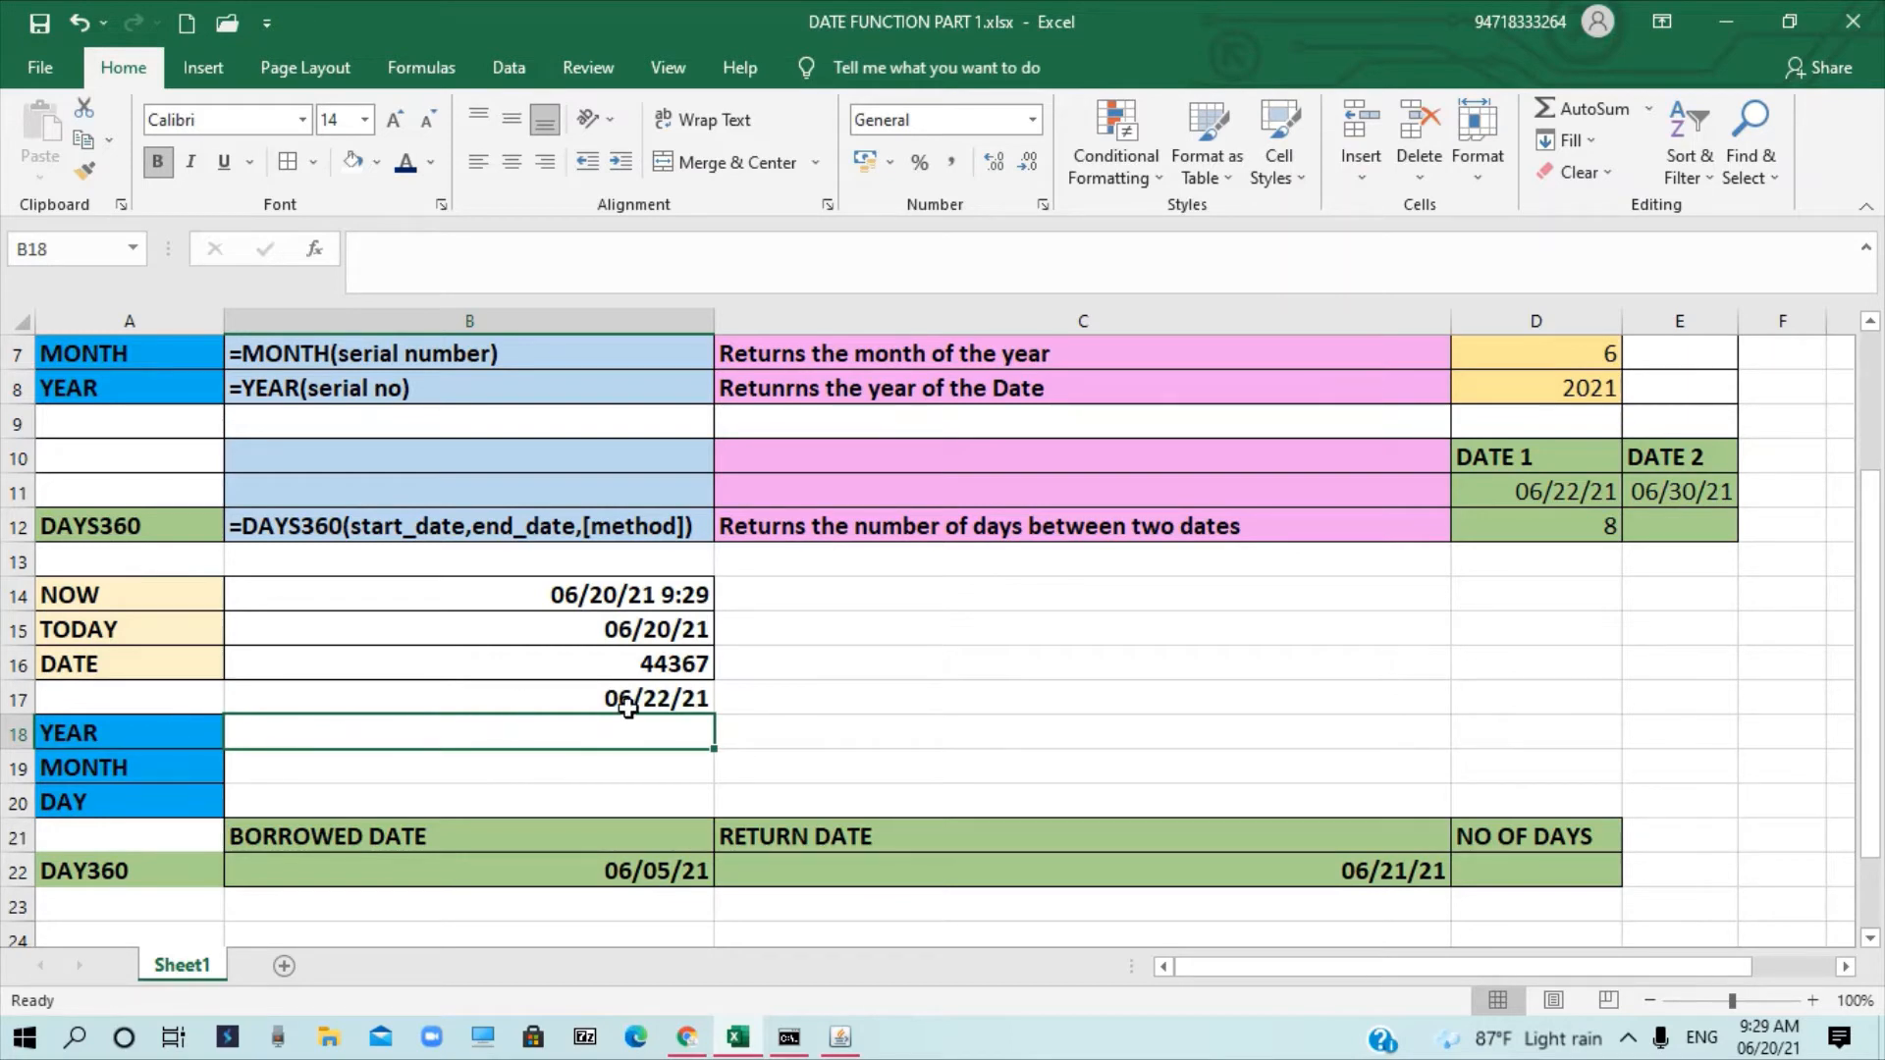
scroll(629, 707, up, 1)
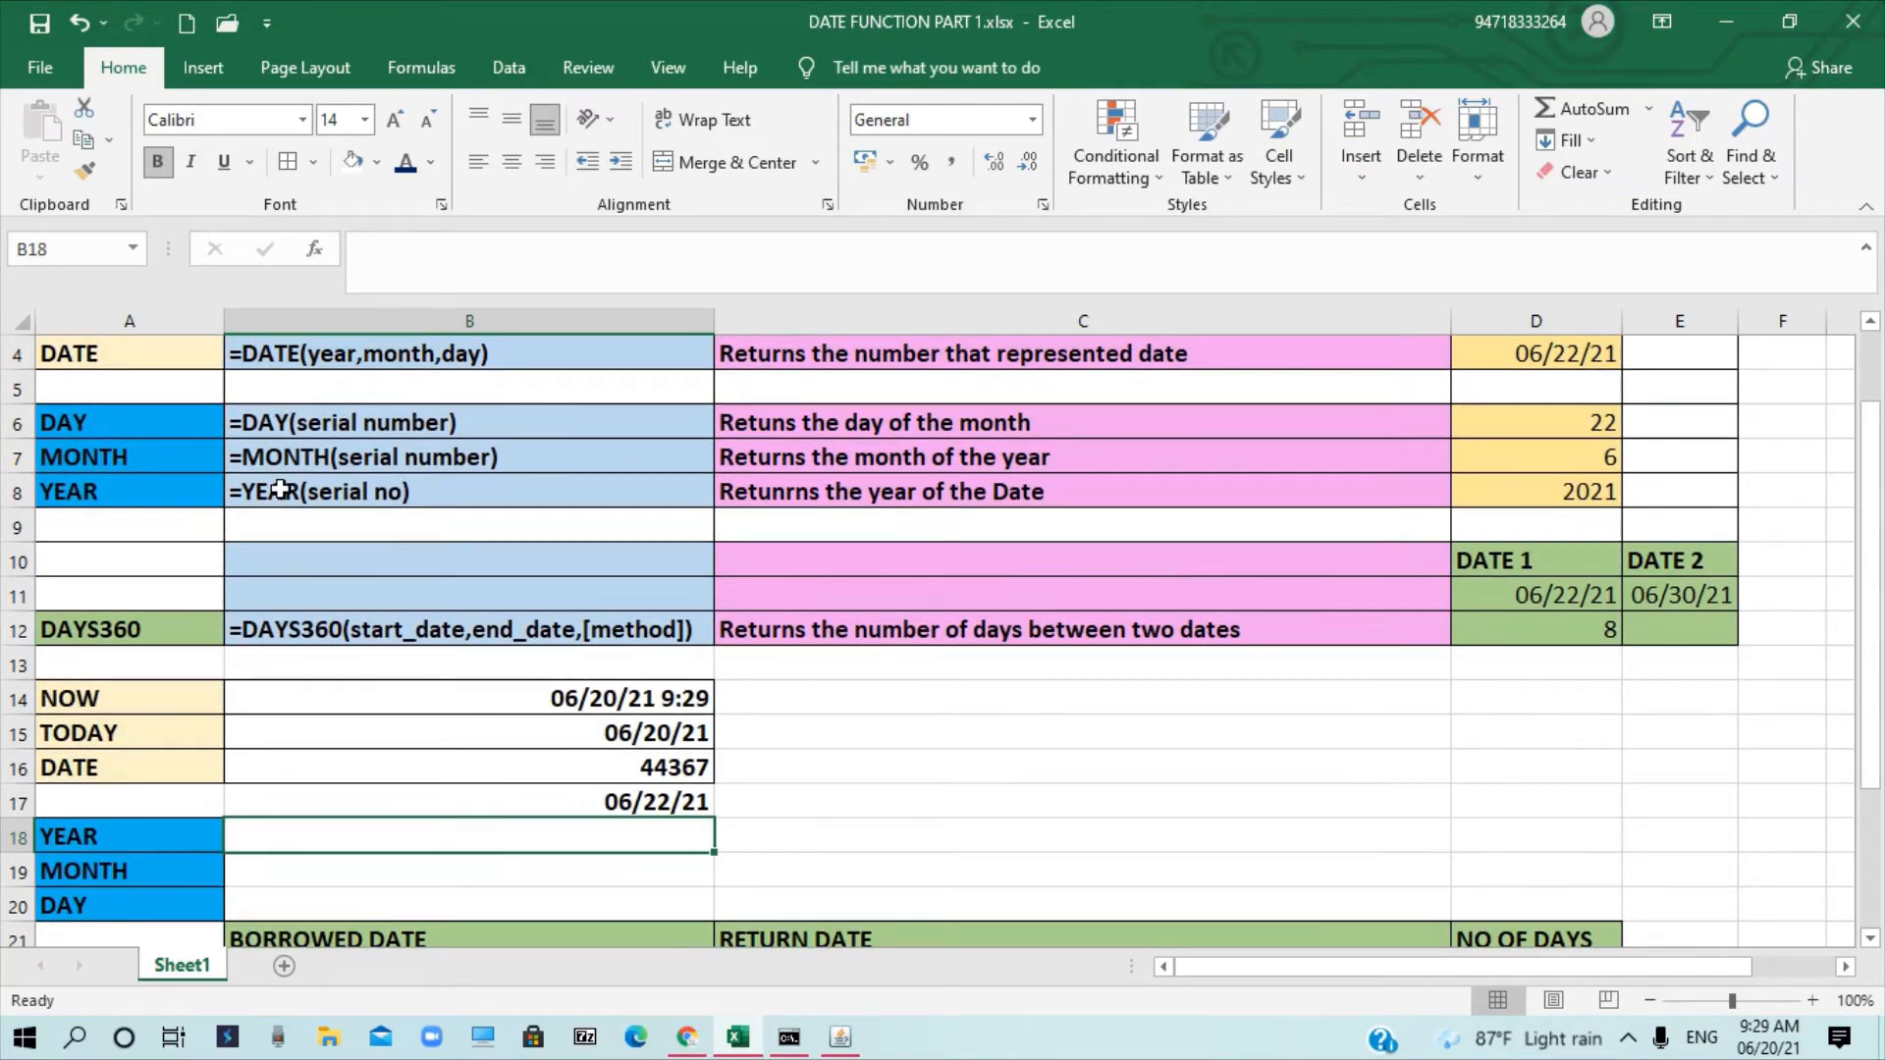
scroll(281, 489, up, 1)
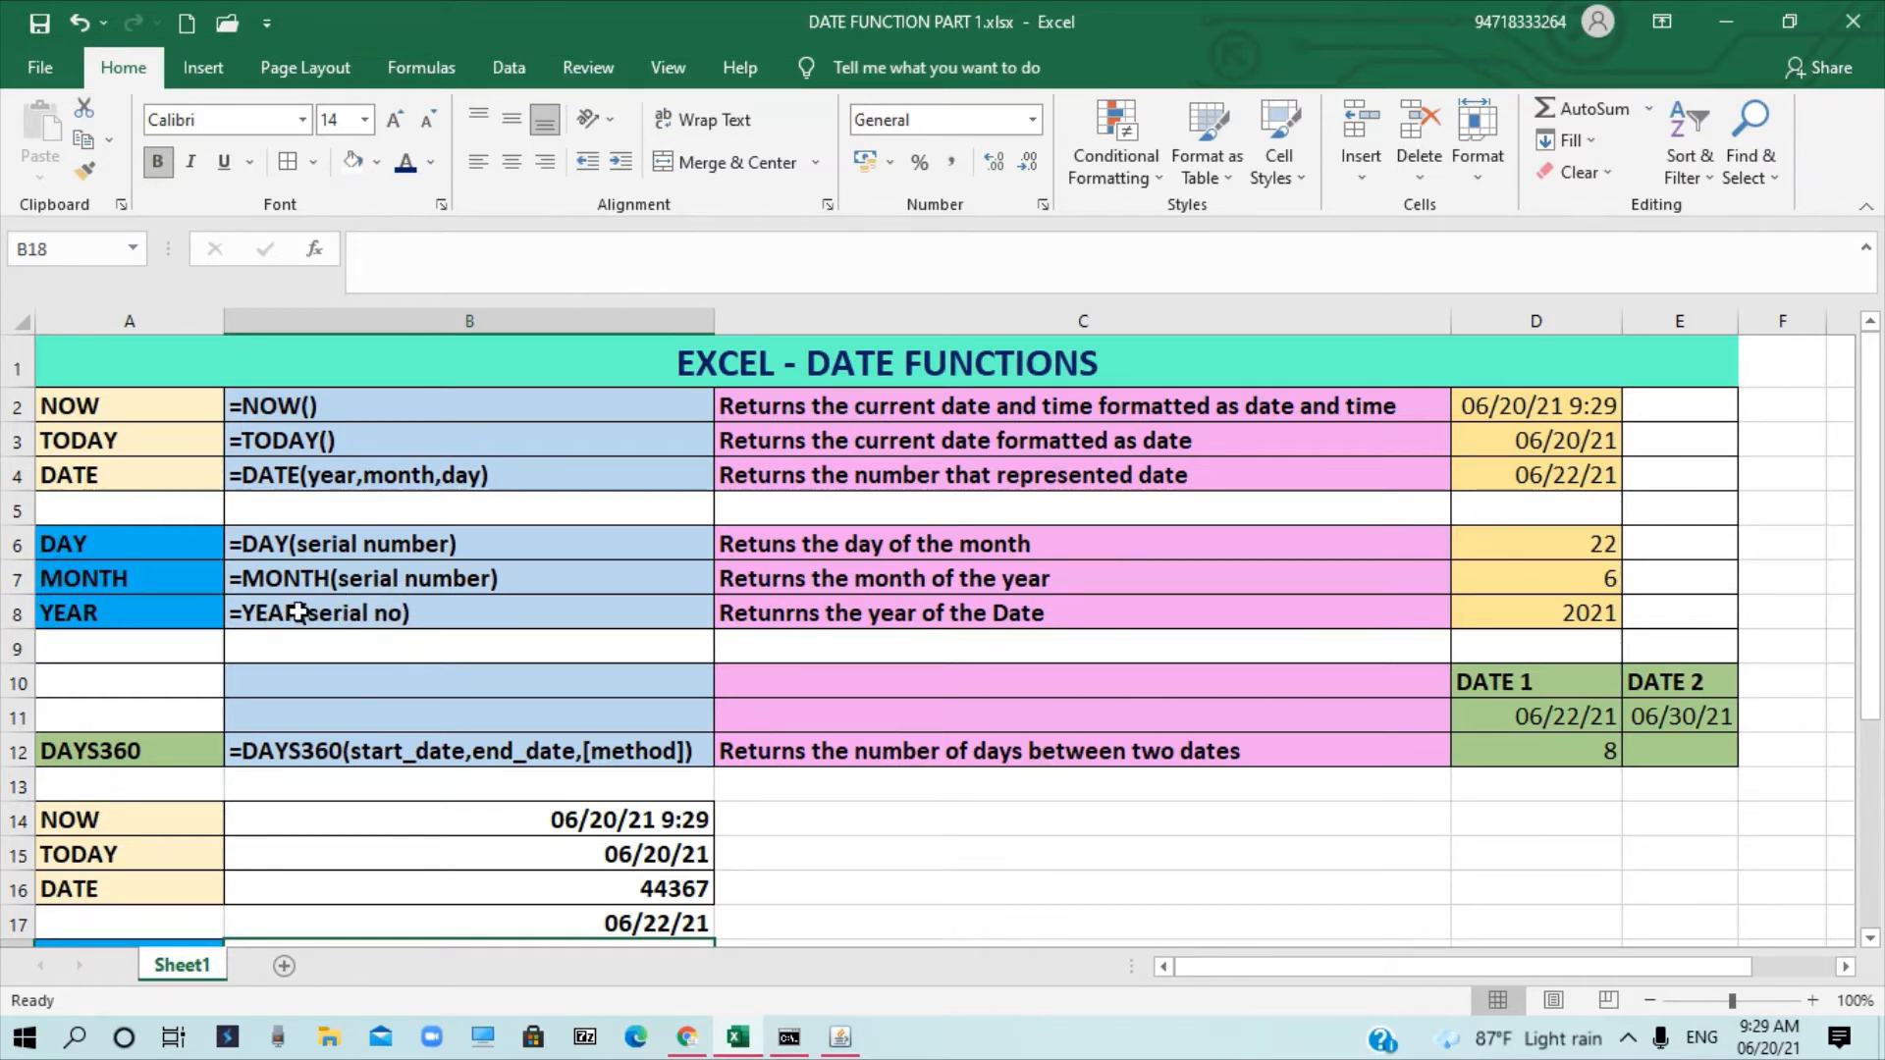
scroll(569, 760, down, 2)
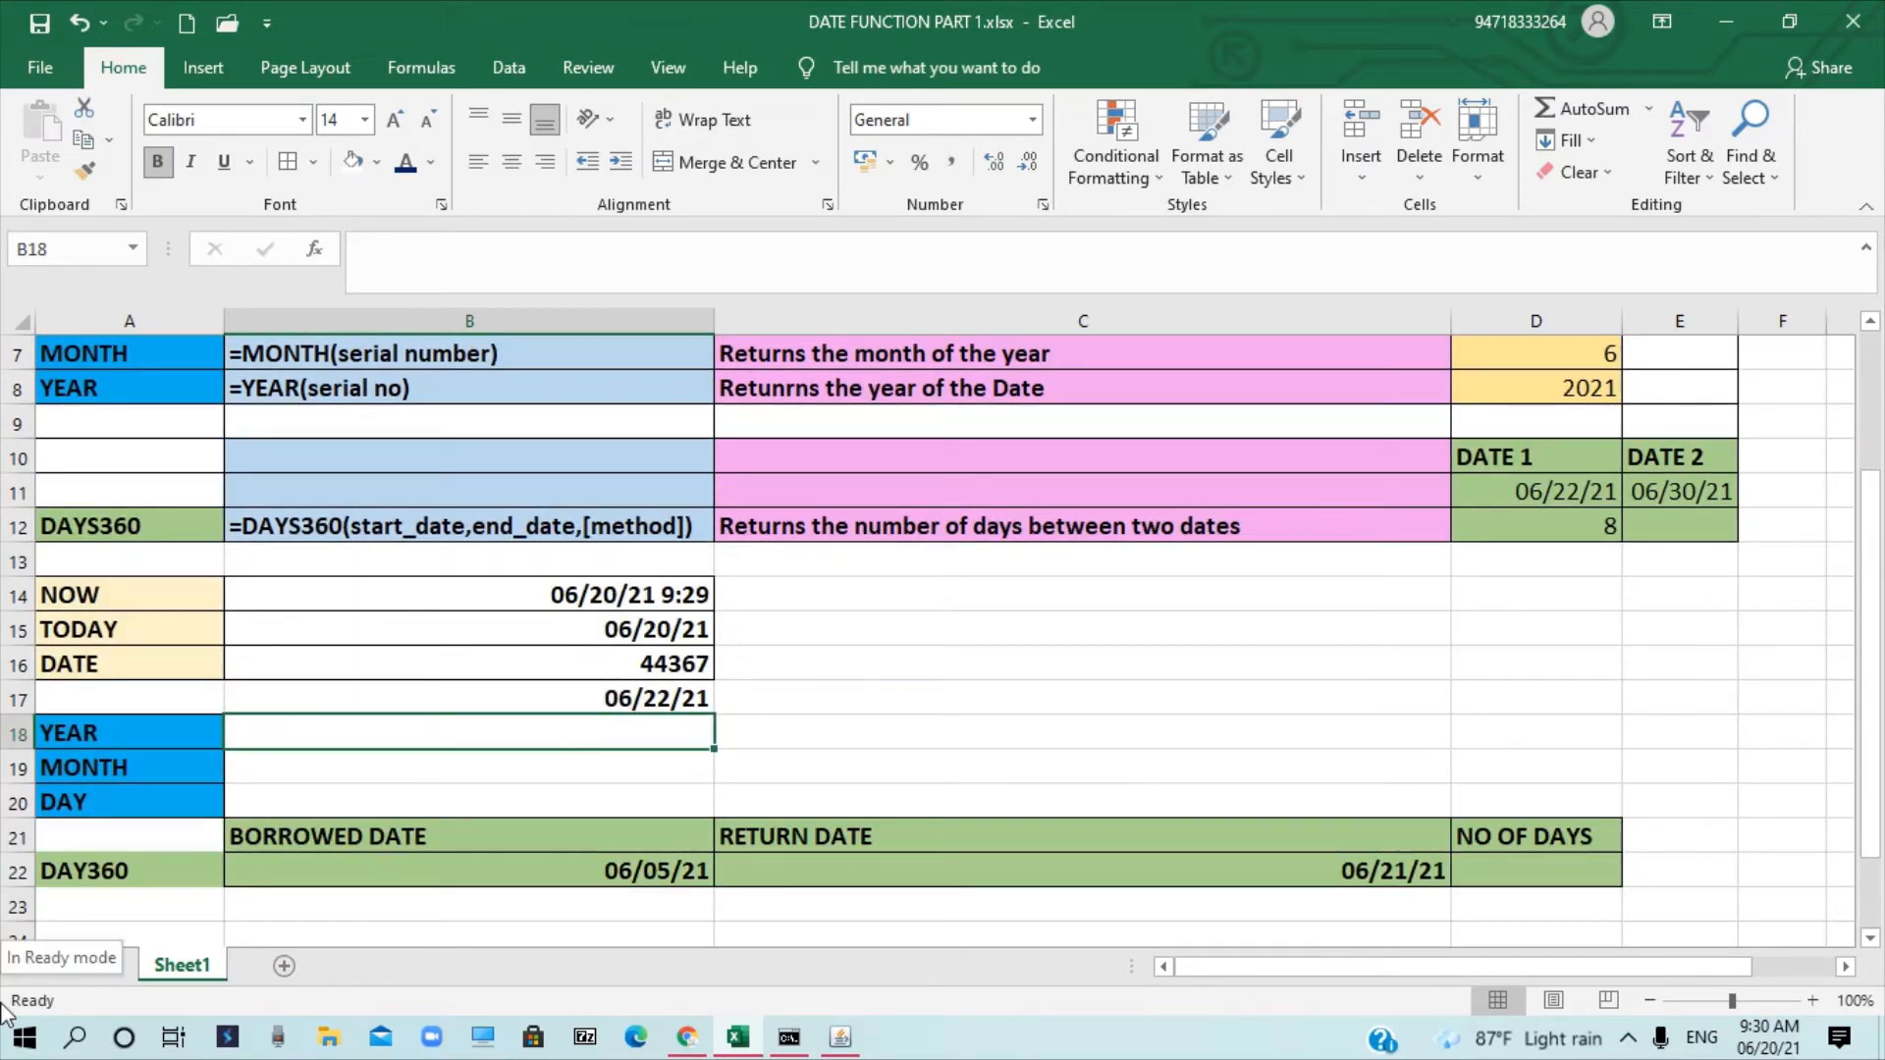
text(=YEAR)
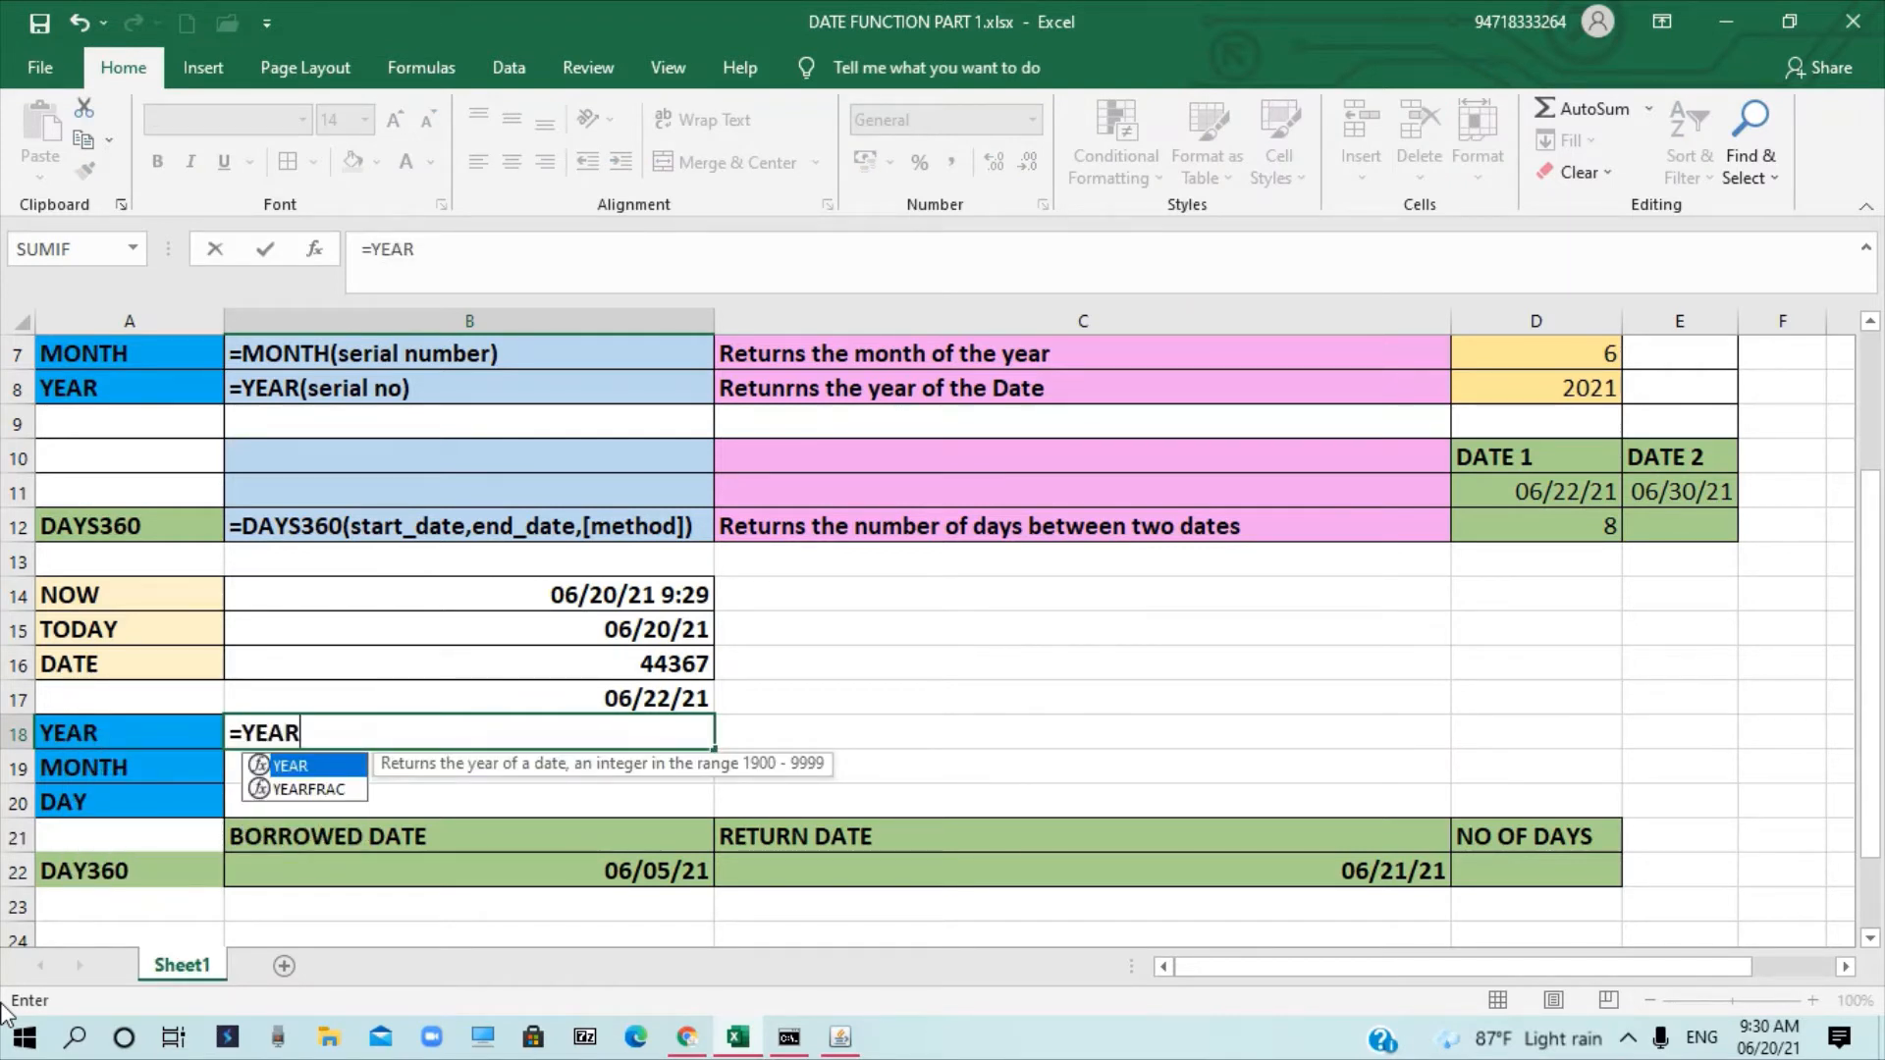
text(()
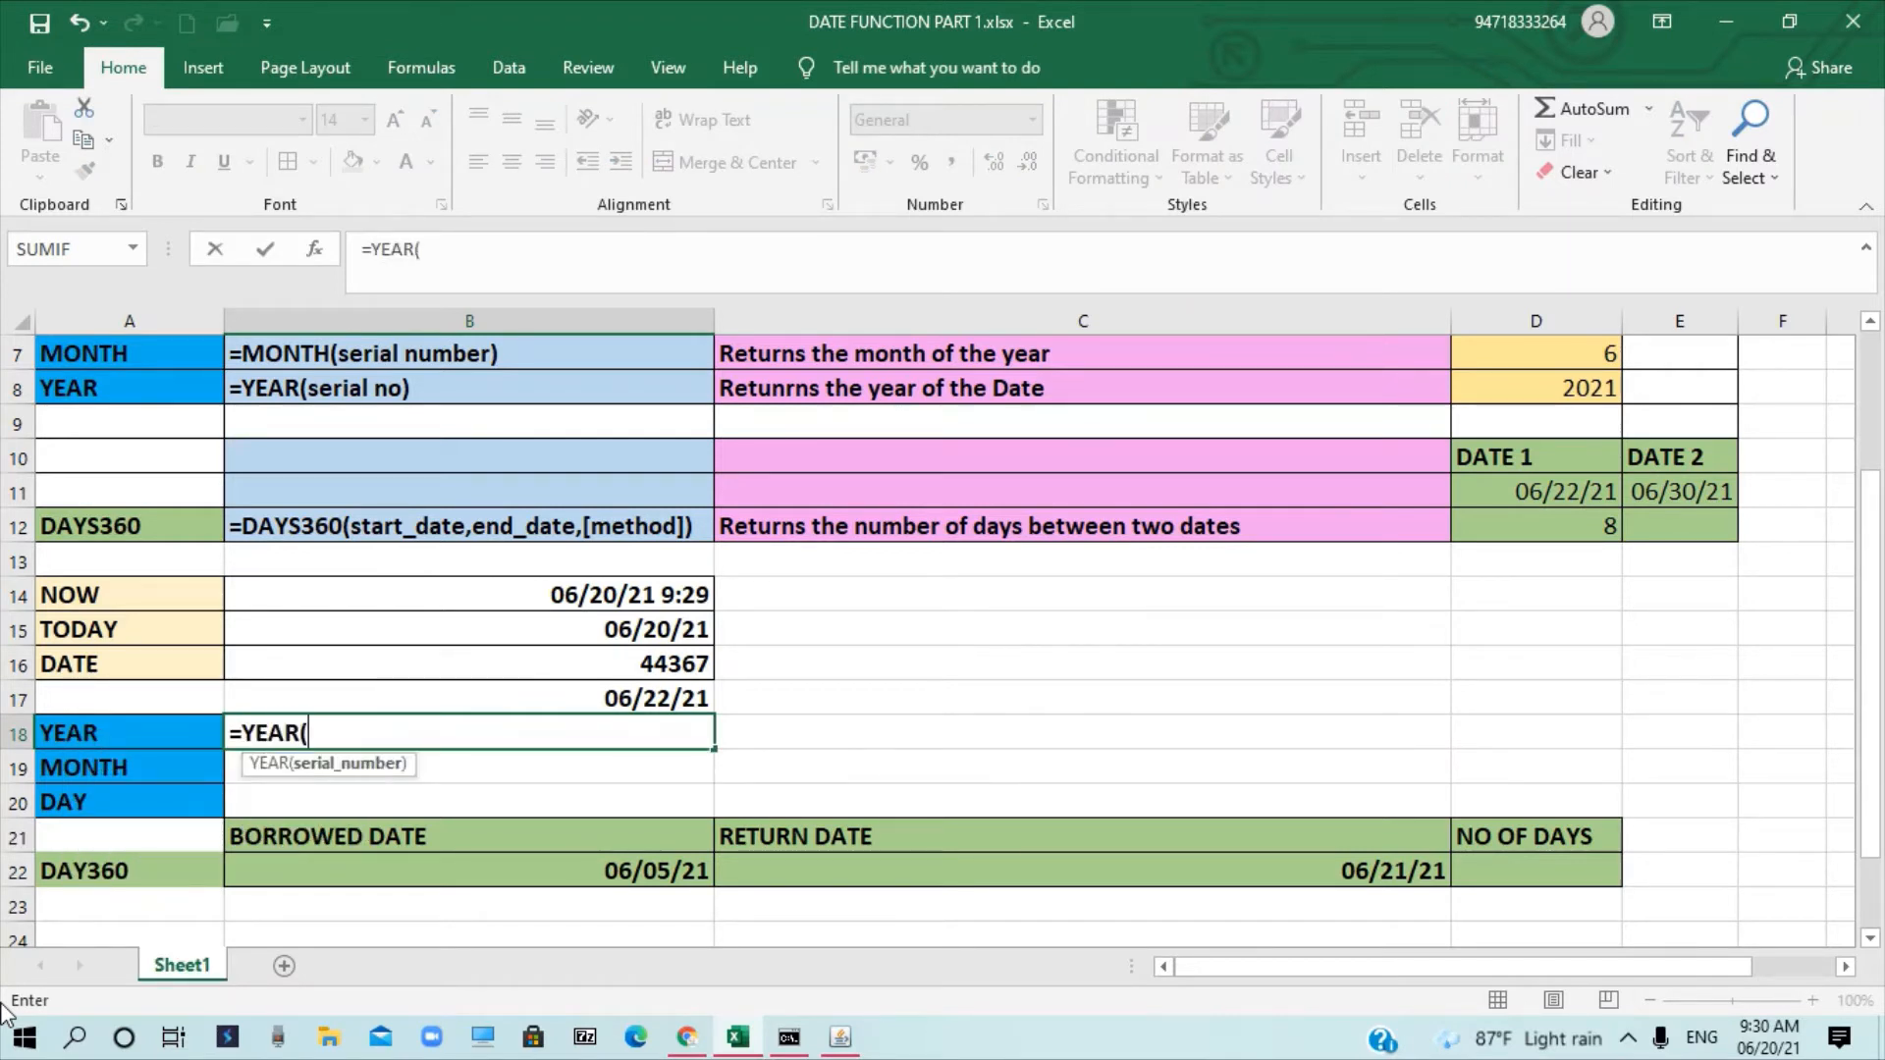
click(654, 665)
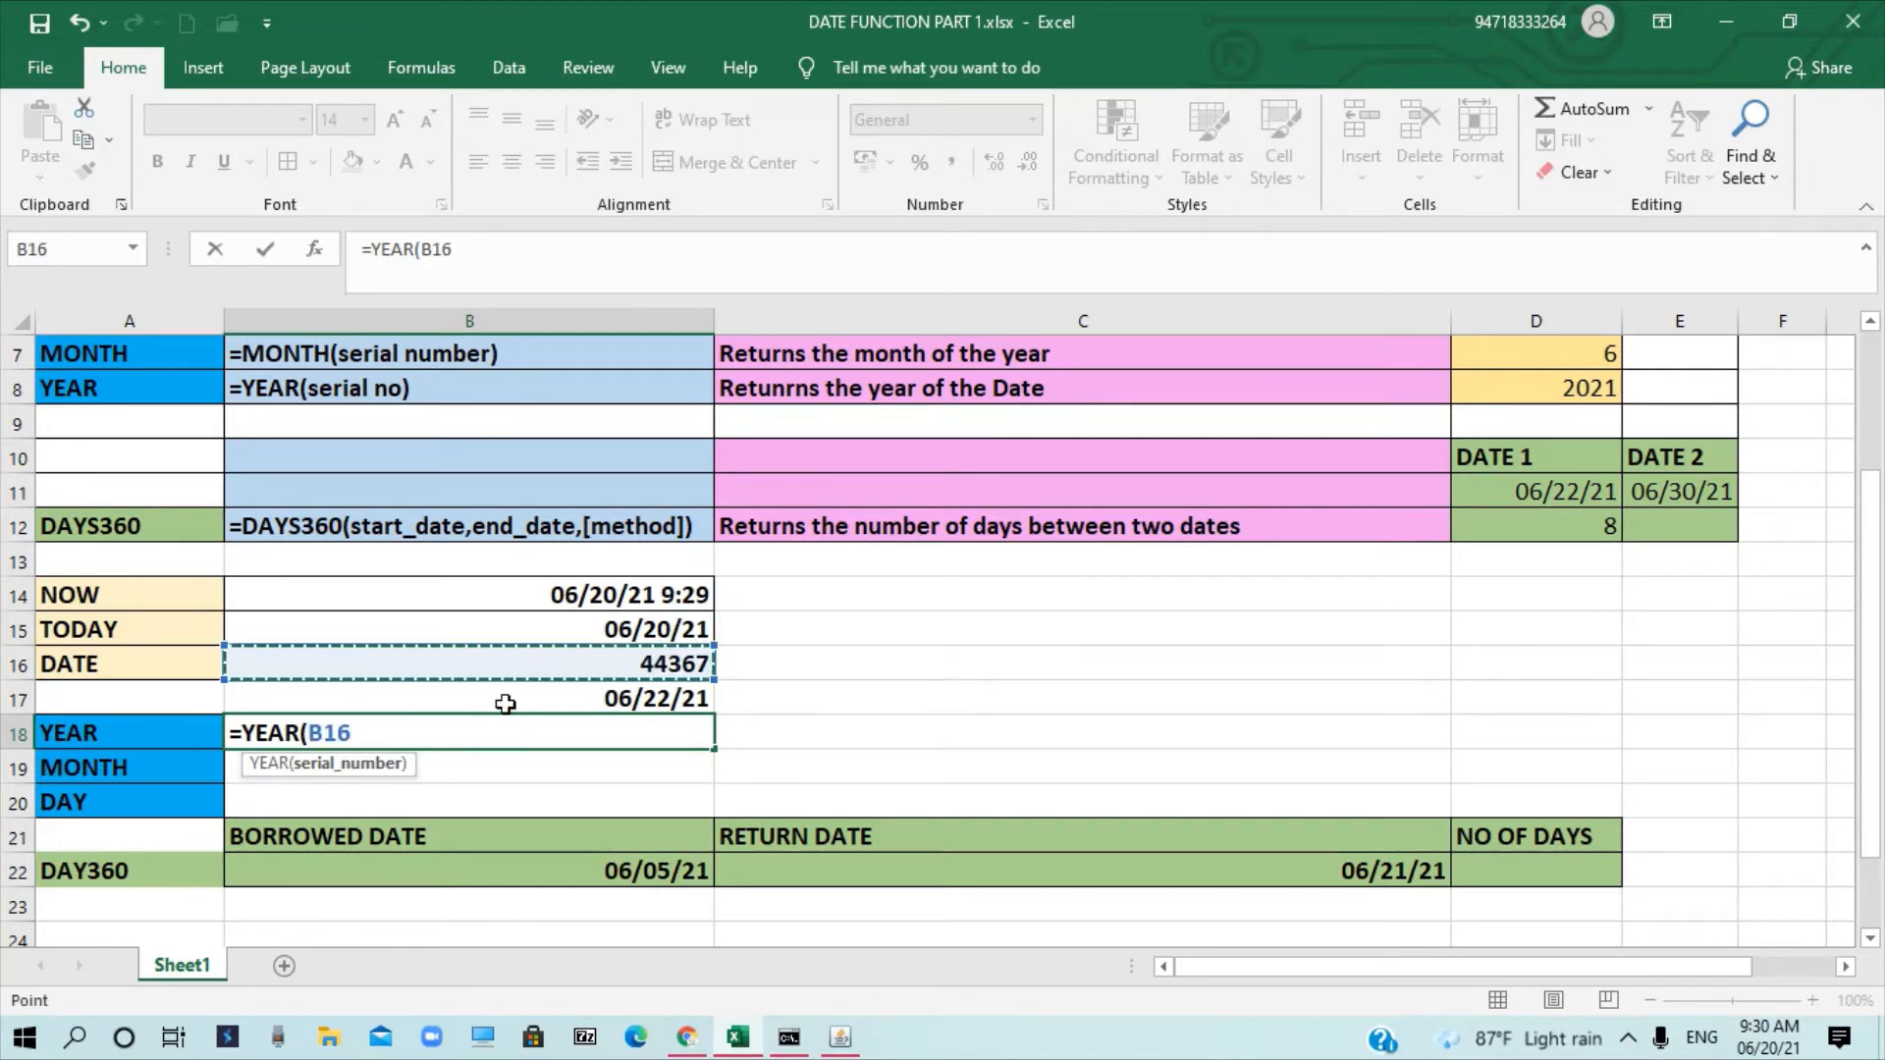
text())
key(ctrl+Return)
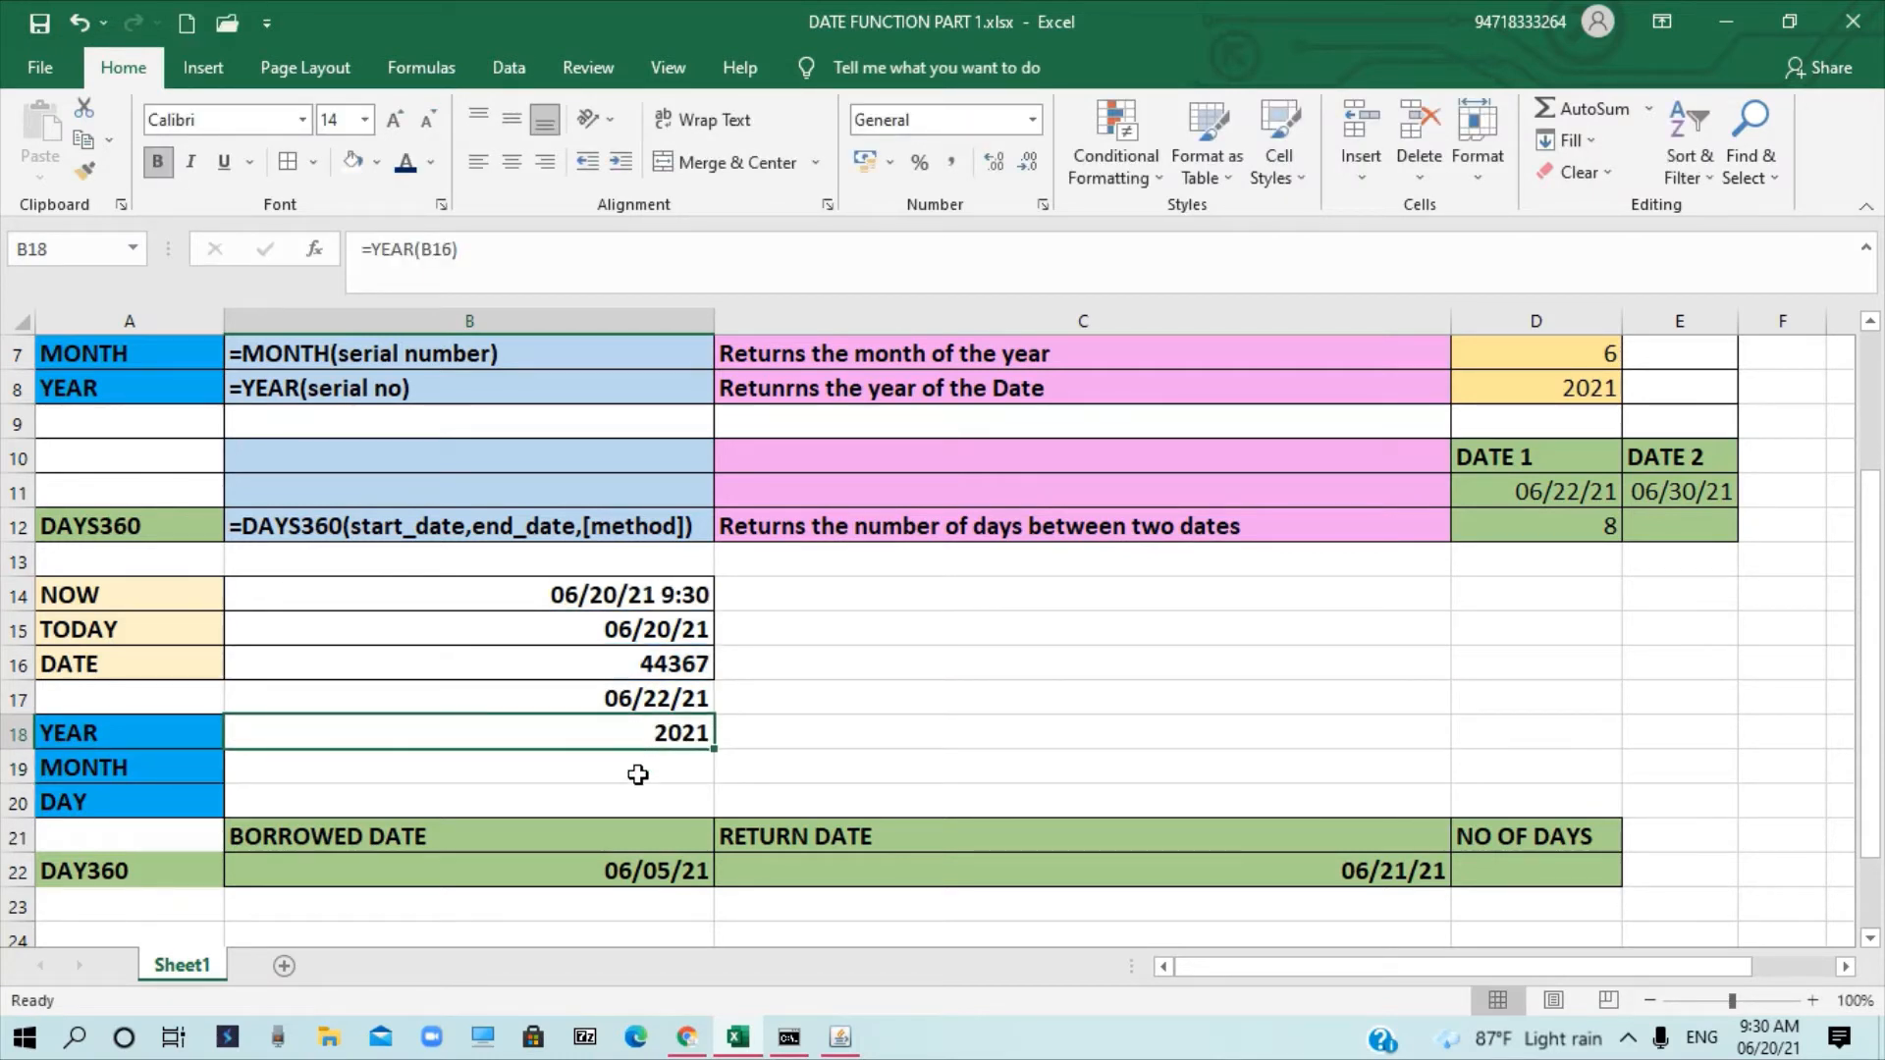
Enter the formula =MONTH(B16) in cell B19, beside the MONTH label, and review that formula.
click(636, 765)
text(=)
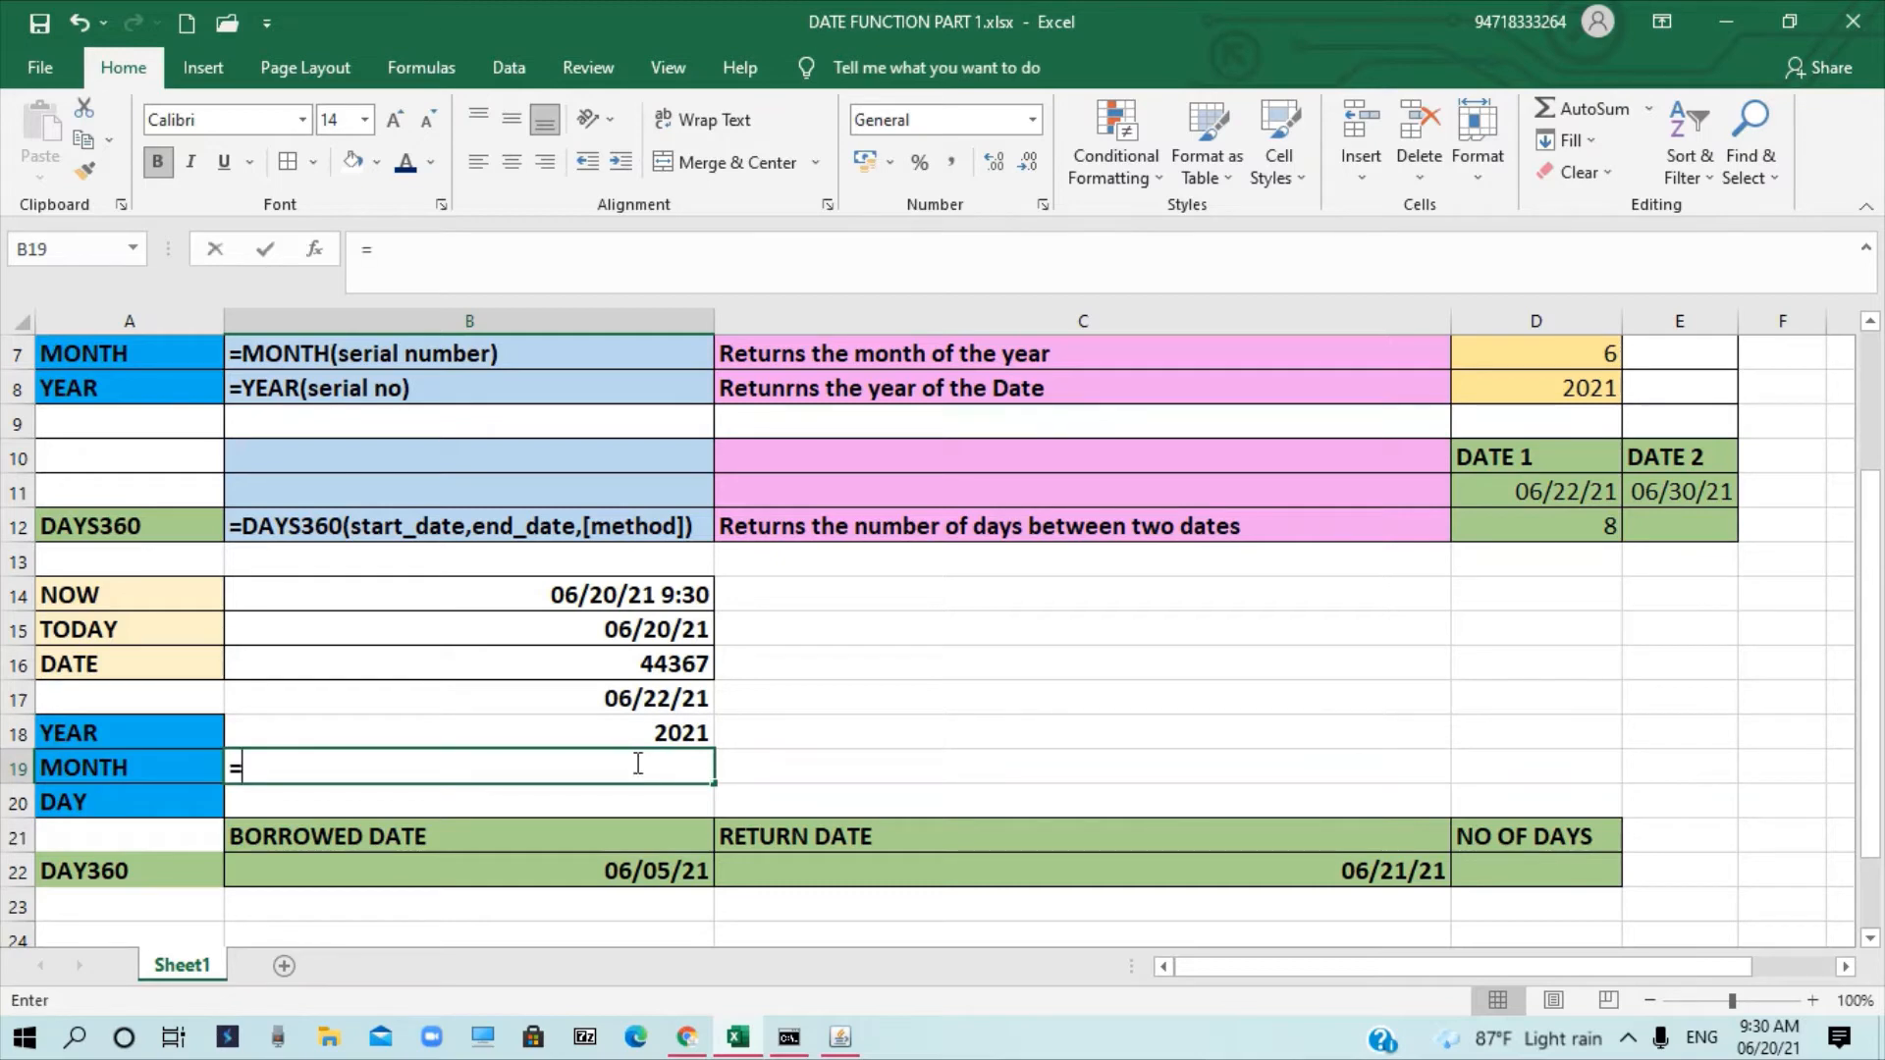
key(BackSpace)
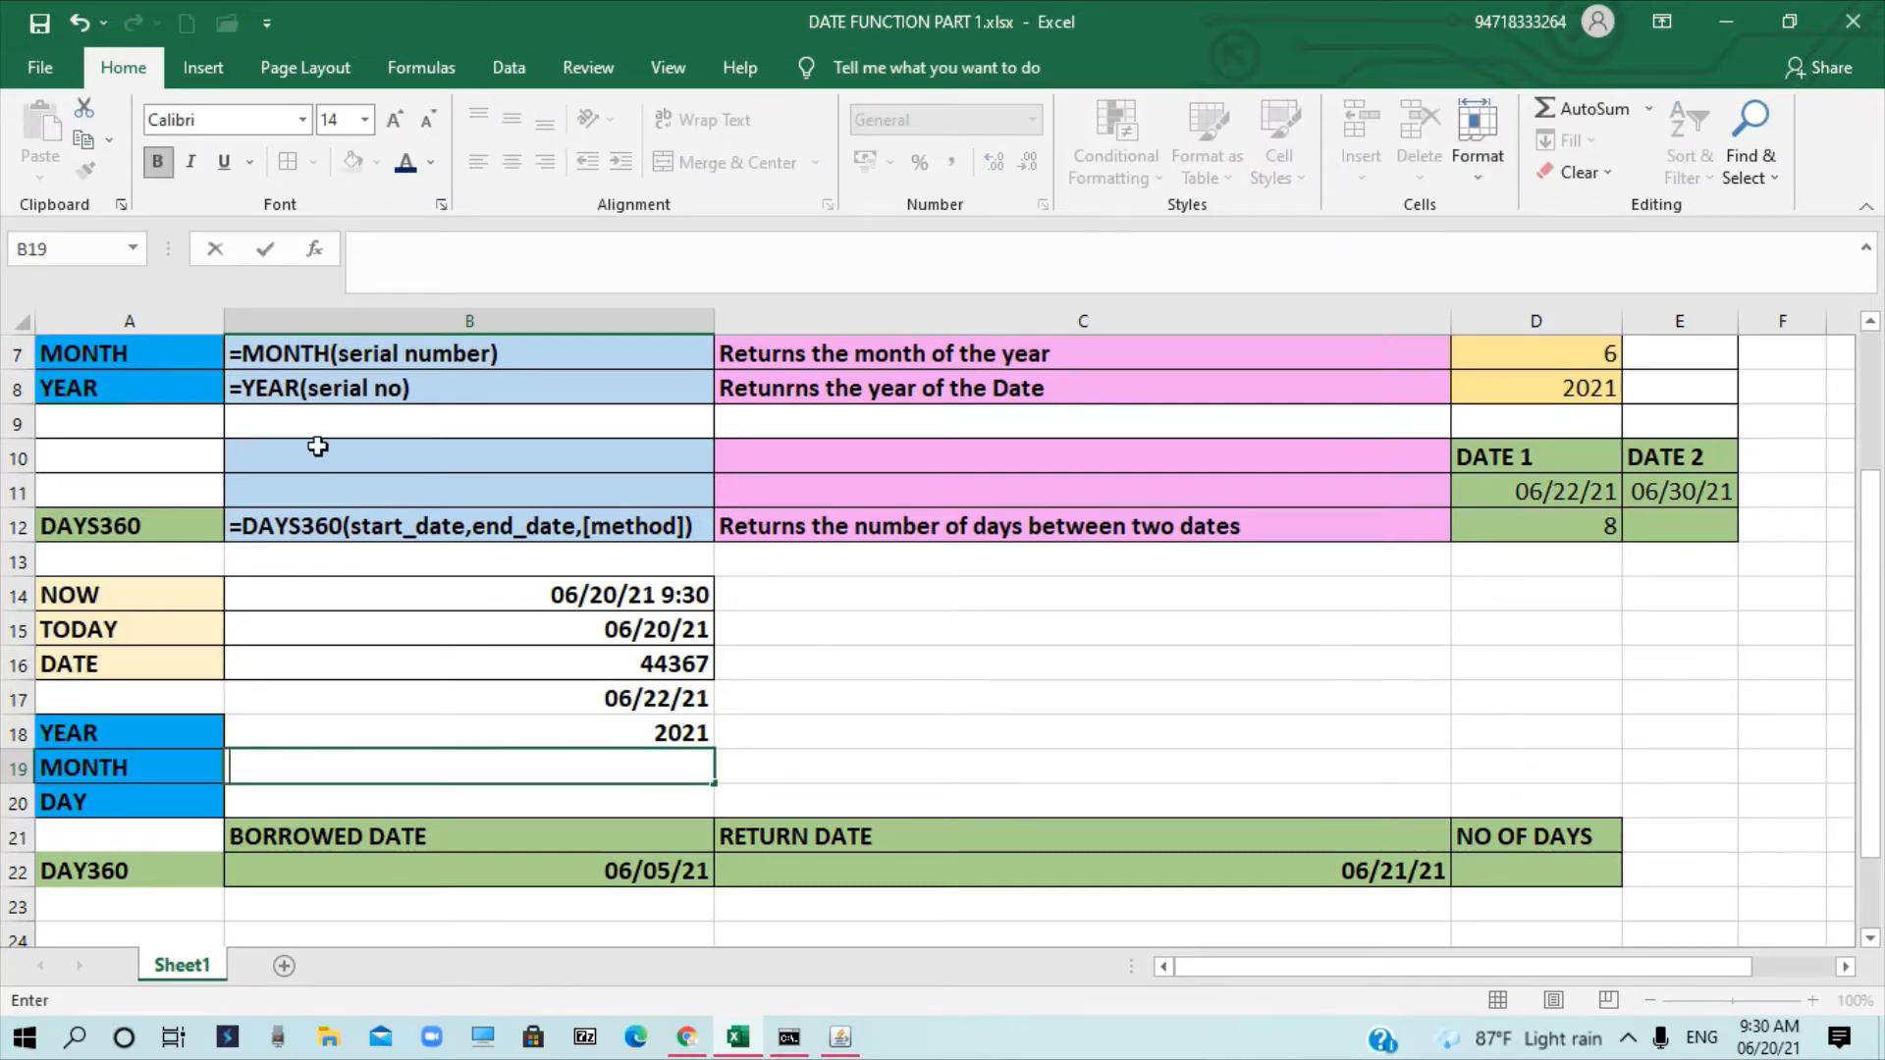
scroll(319, 442, up, 2)
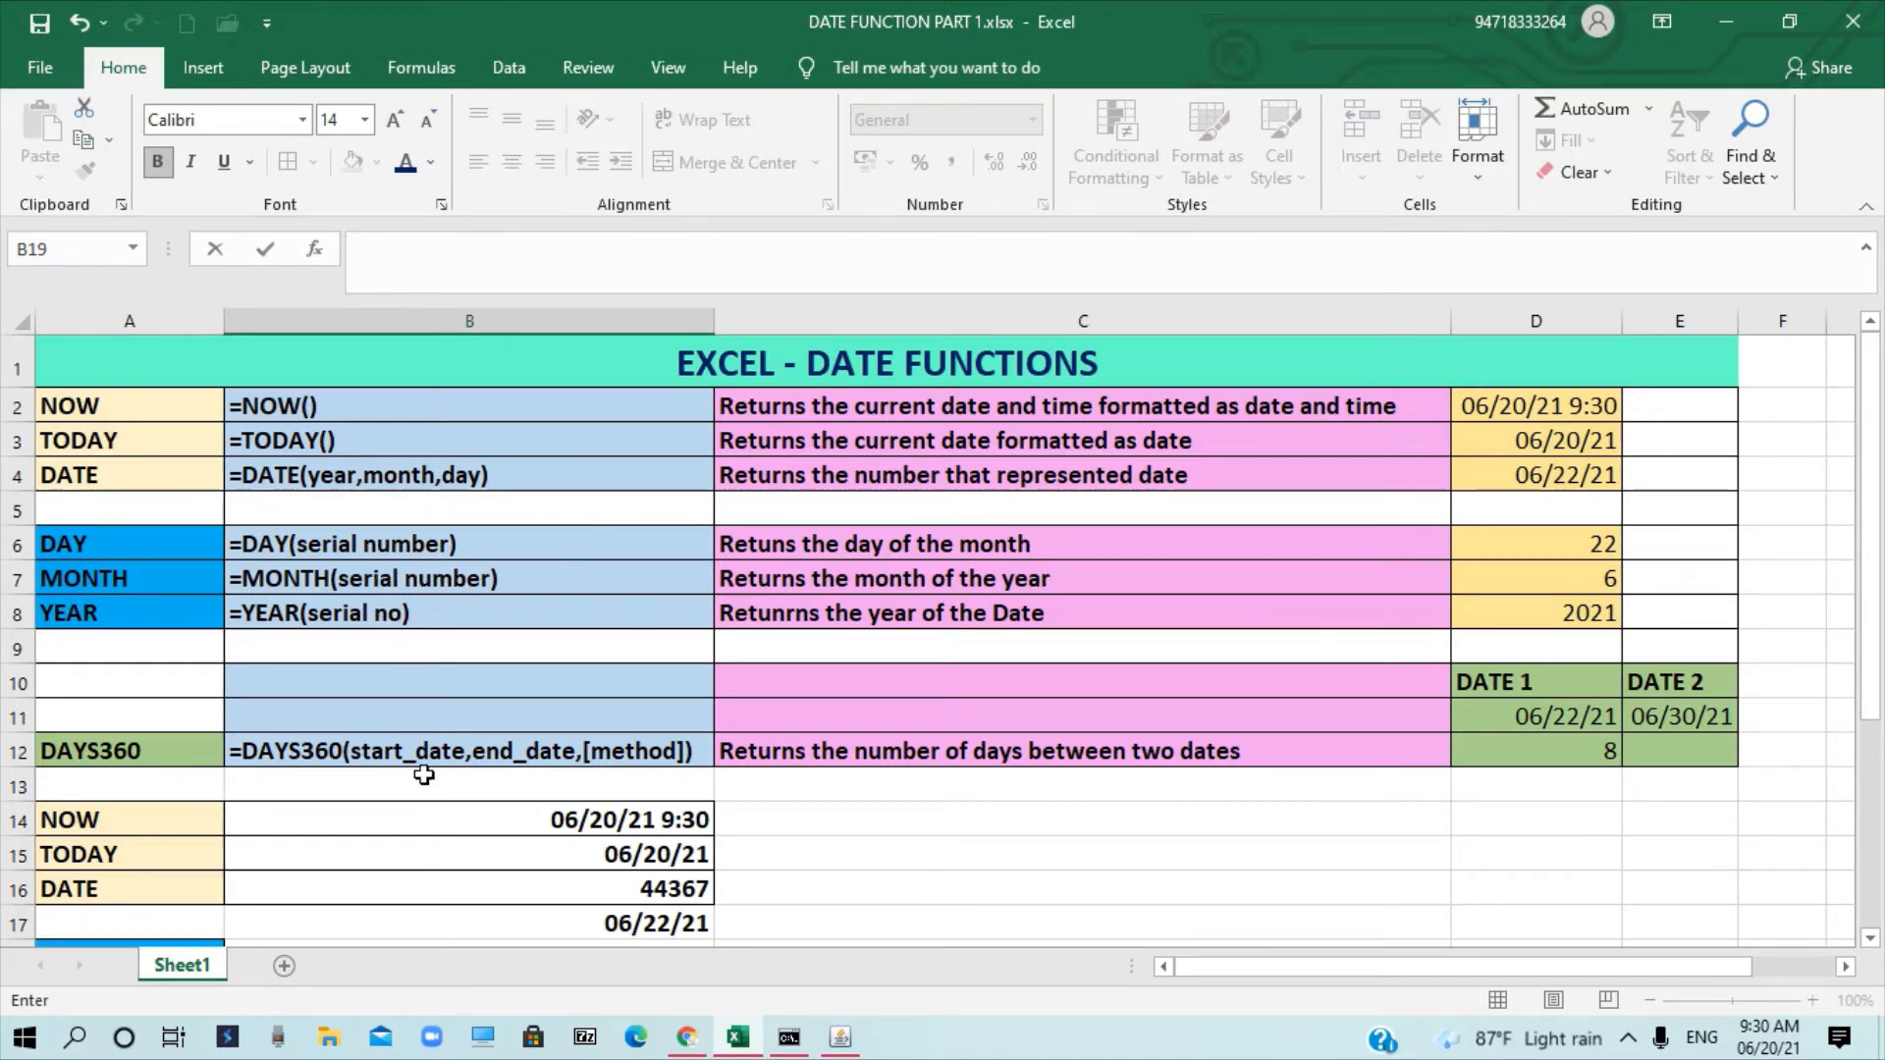
scroll(455, 897, down, 2)
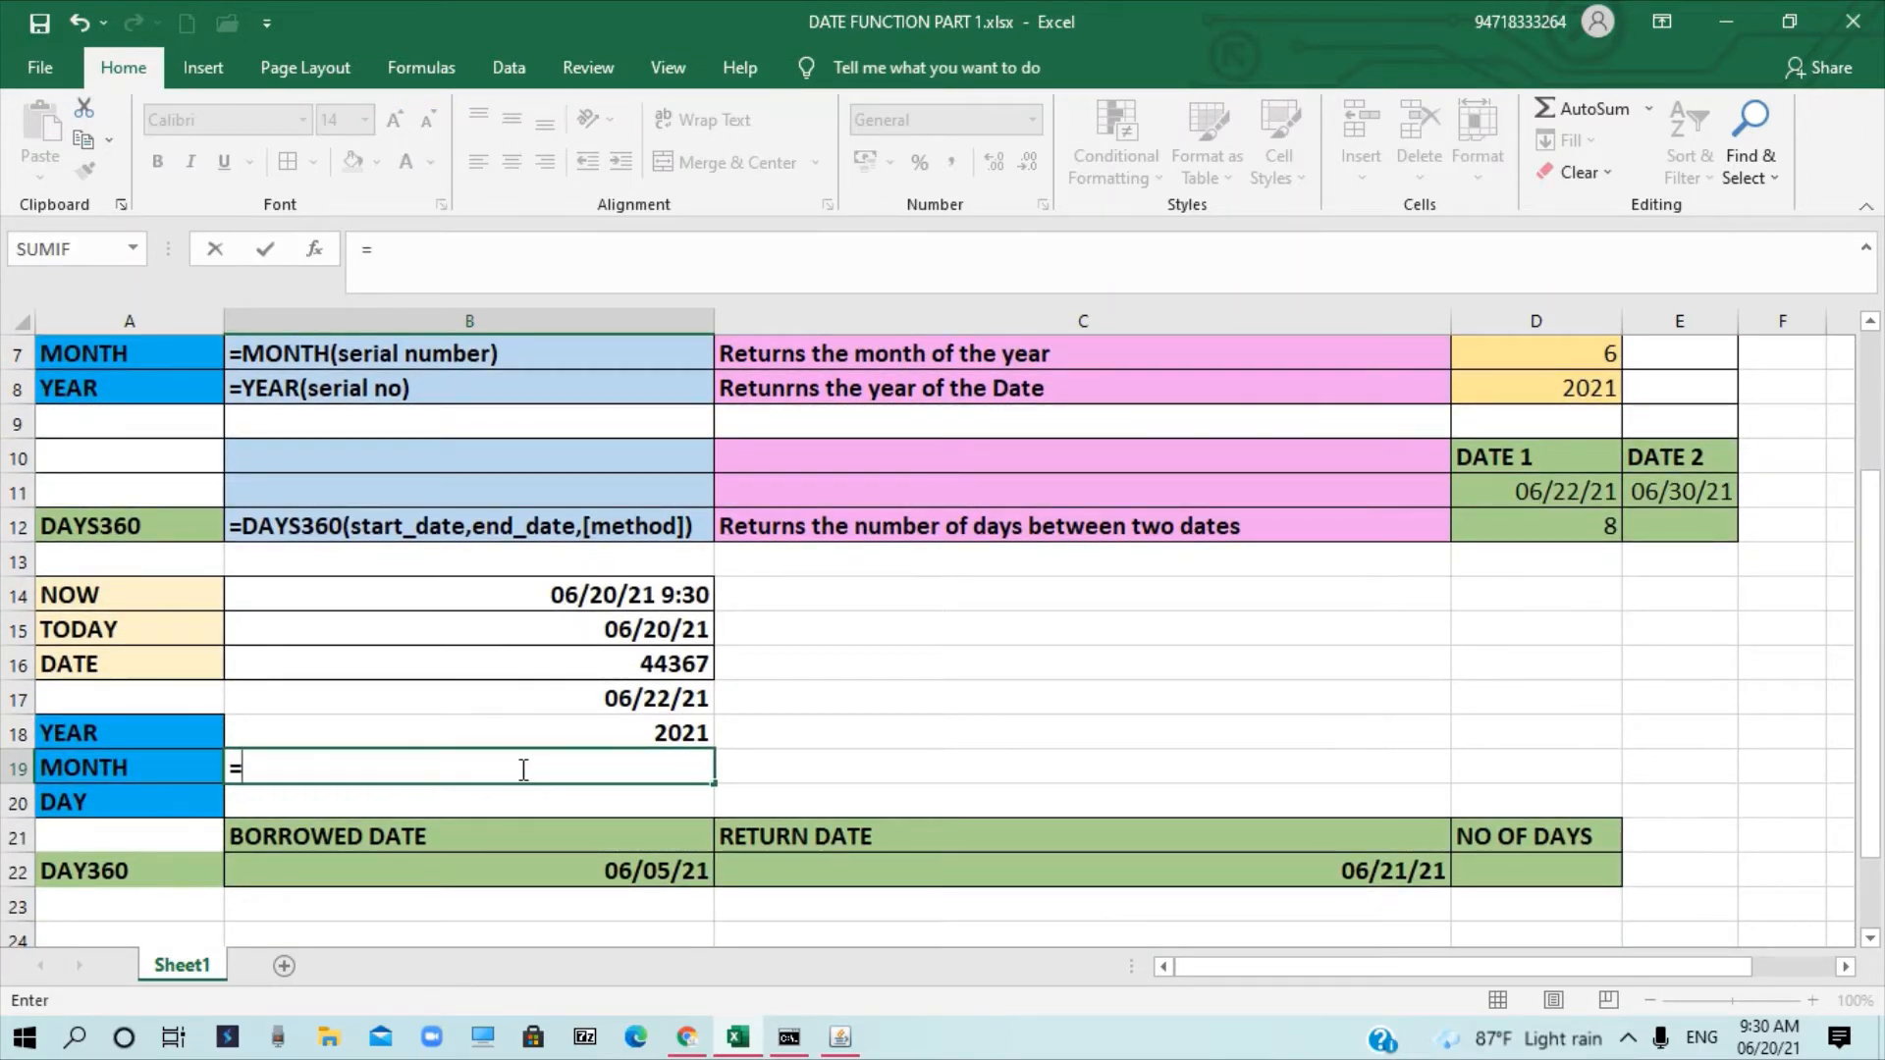
text(MNO)
key(BackSpace)
key(BackSpace)
text(O)
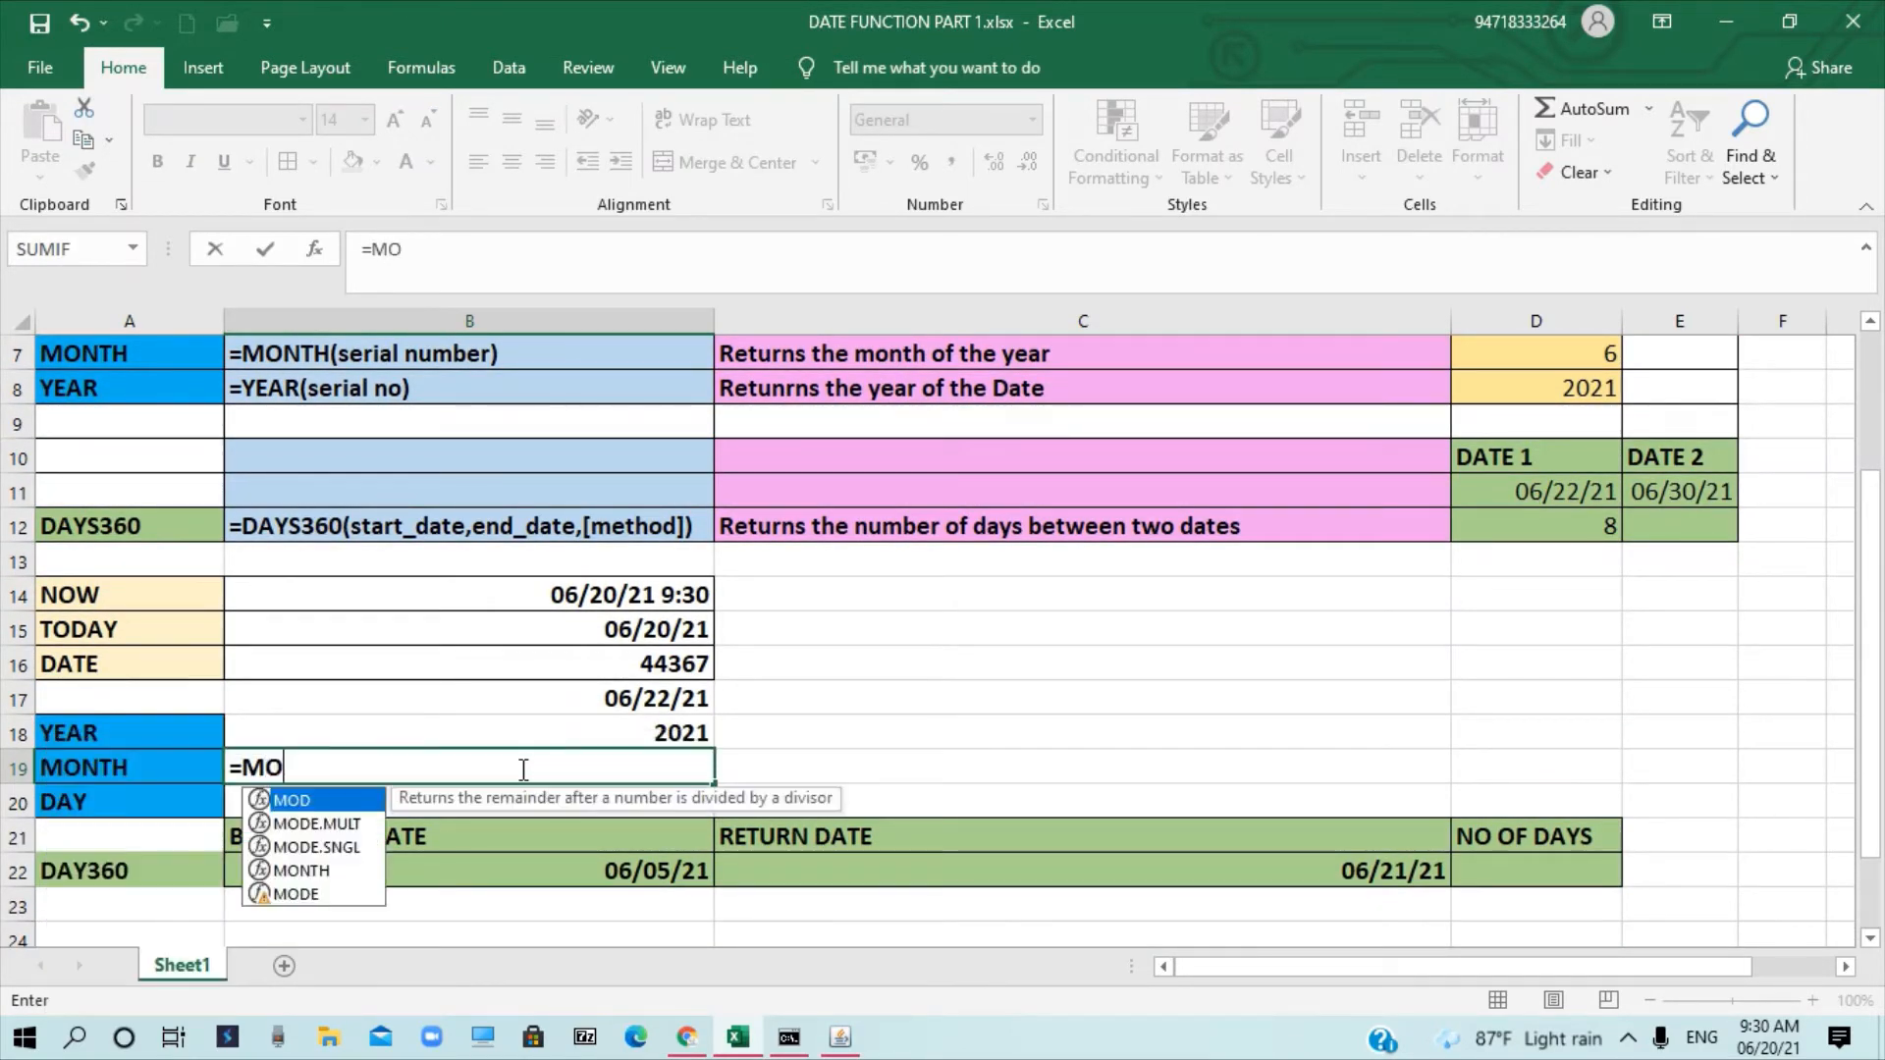
text(TN)
key(BackSpace)
key(BackSpace)
text(N)
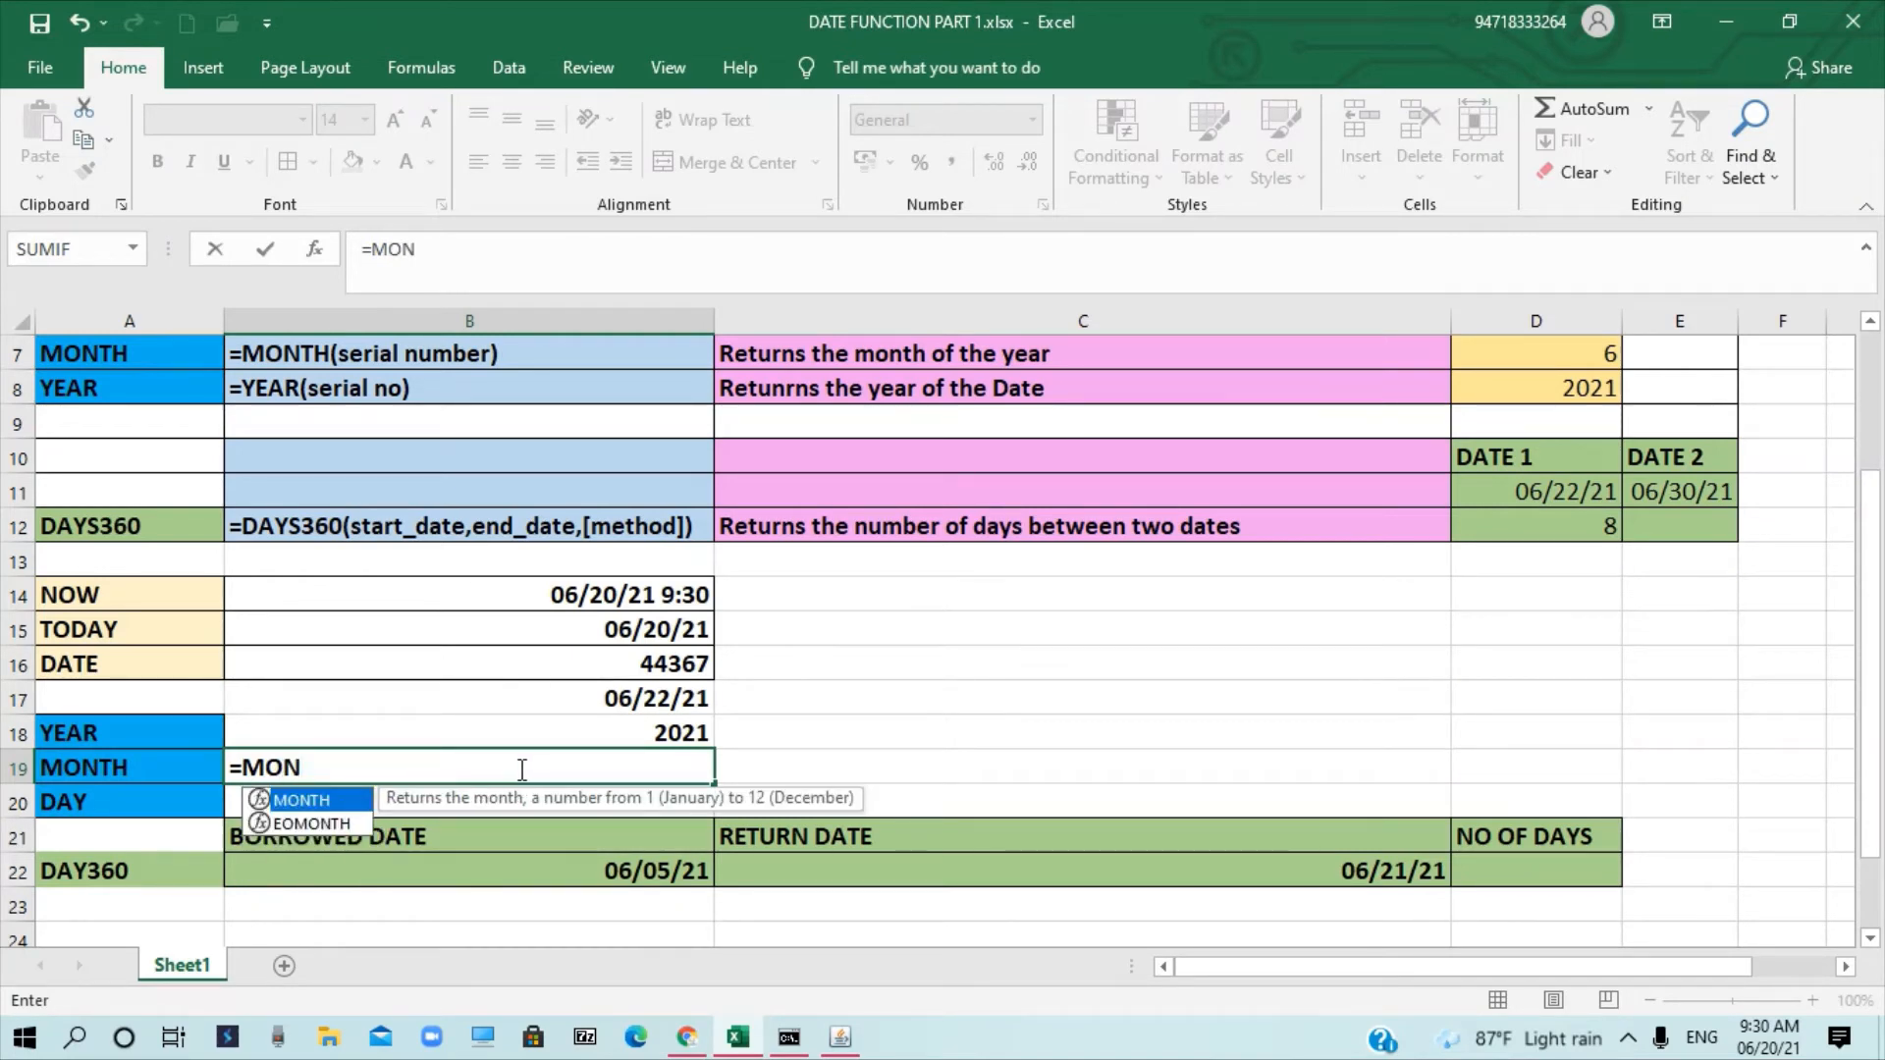
key(Tab)
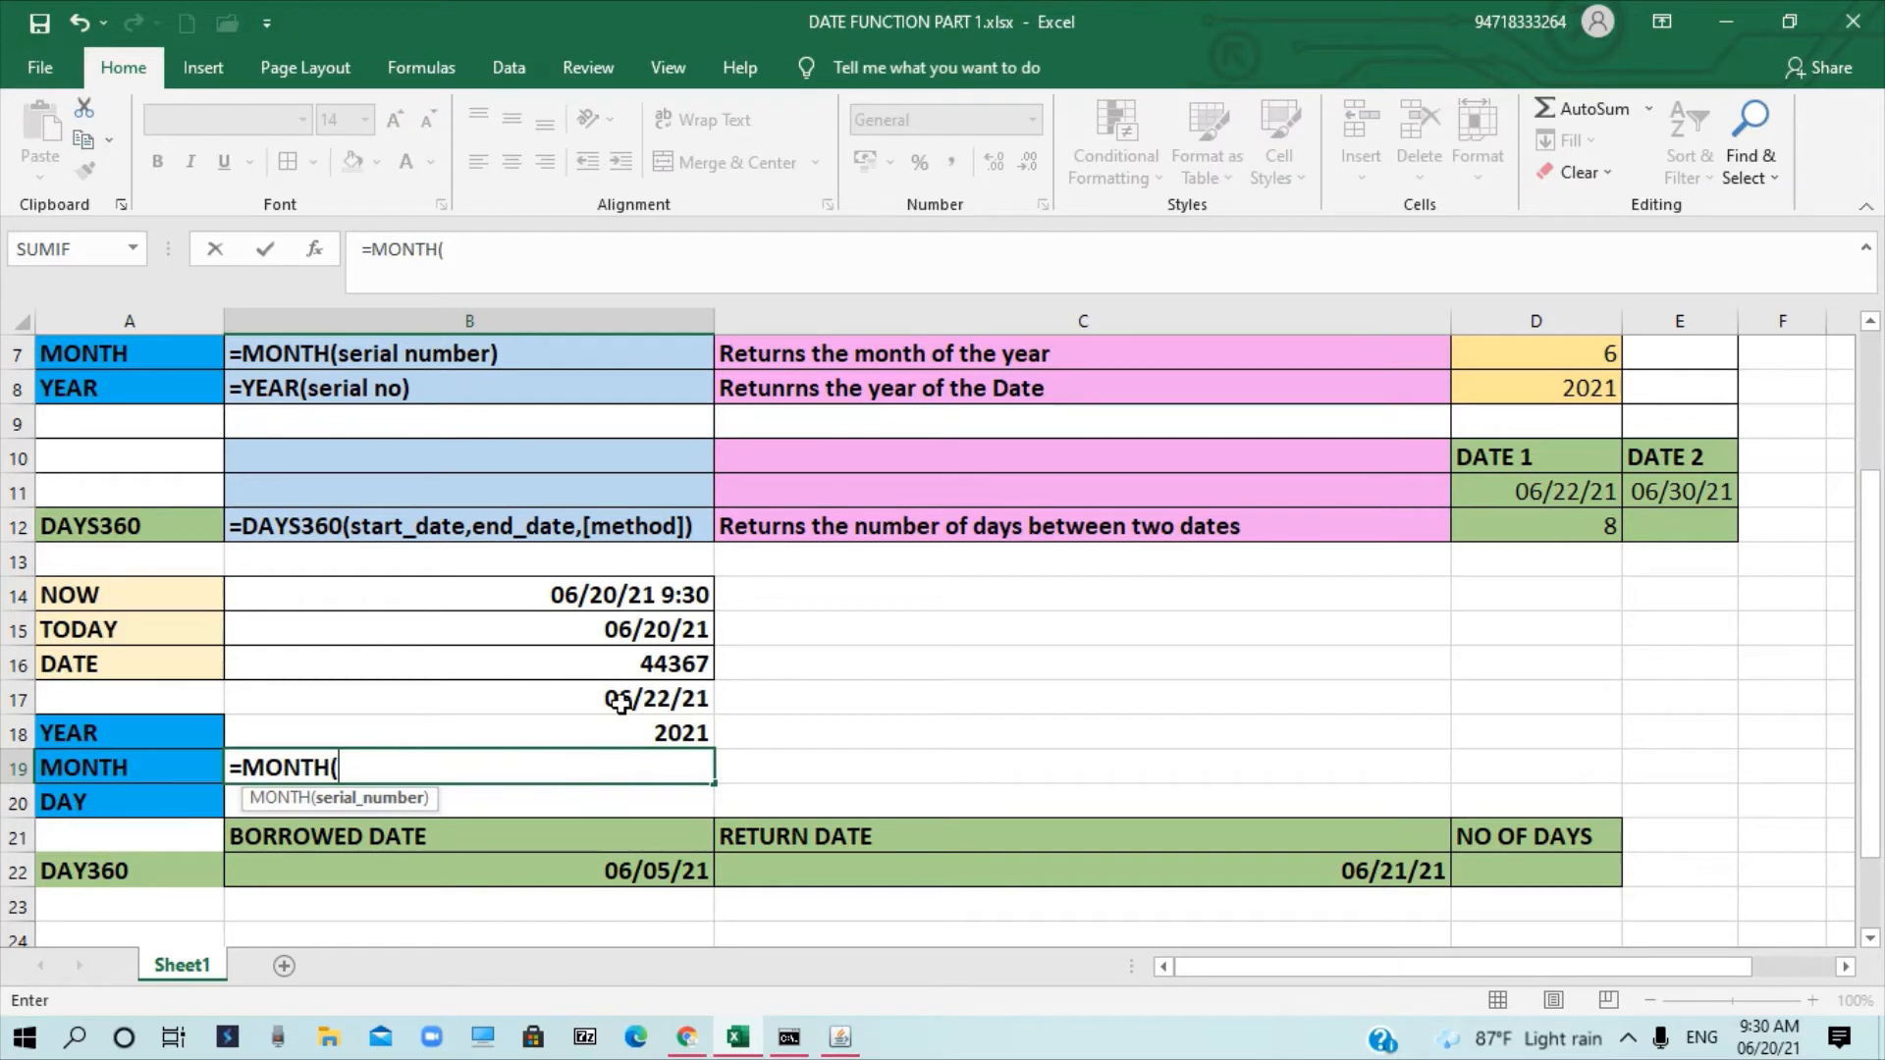
click(630, 665)
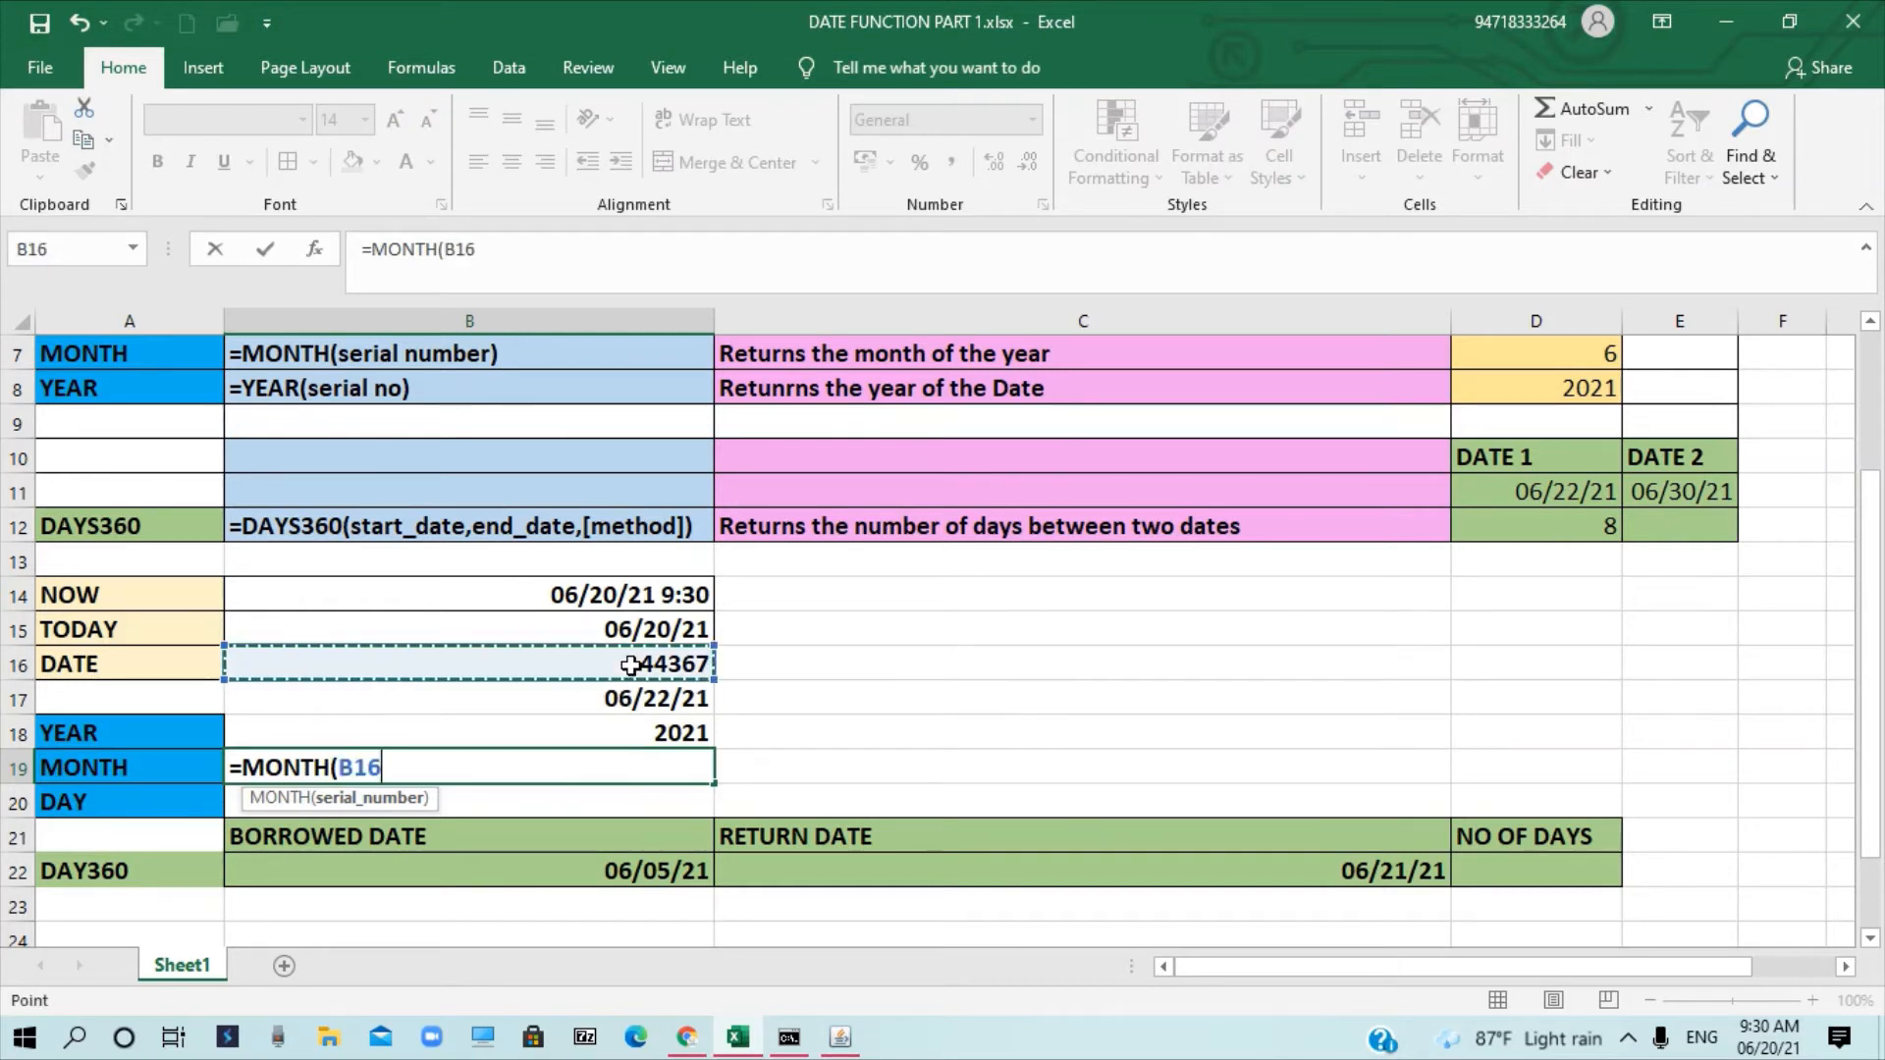
text())
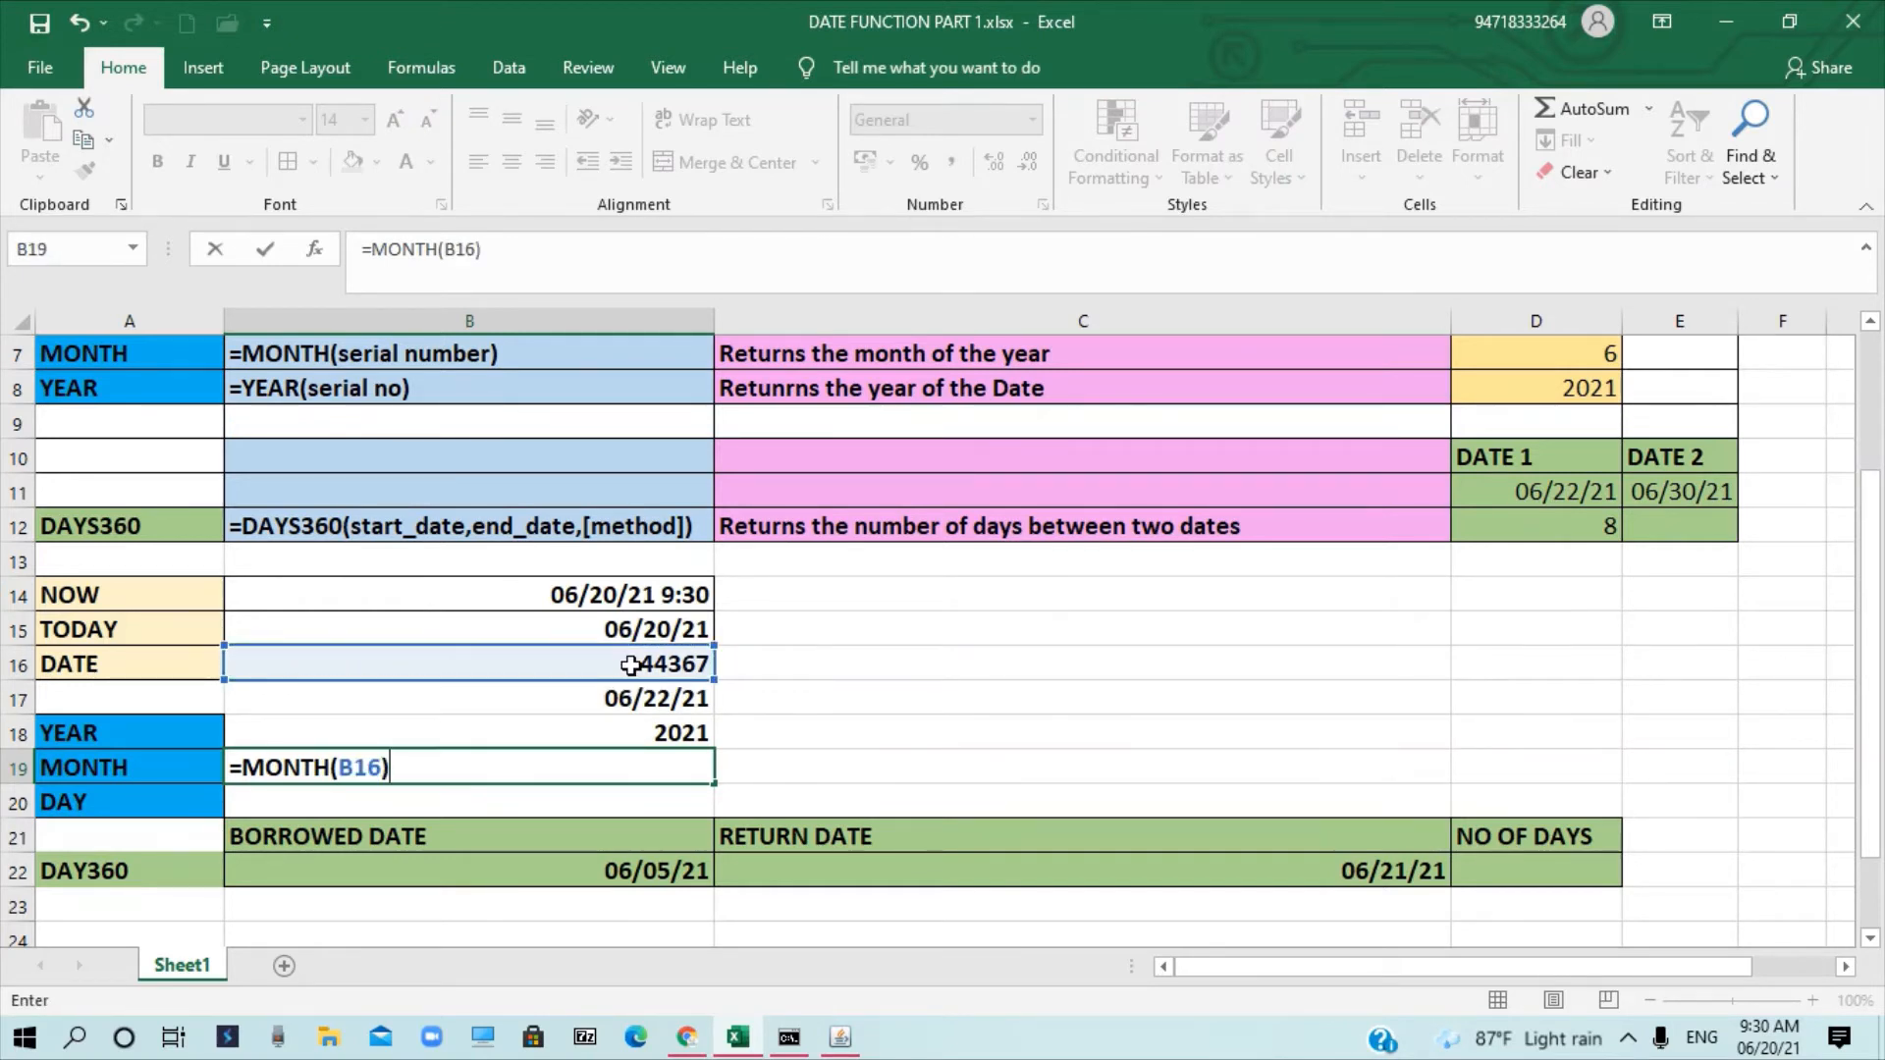
key(Return)
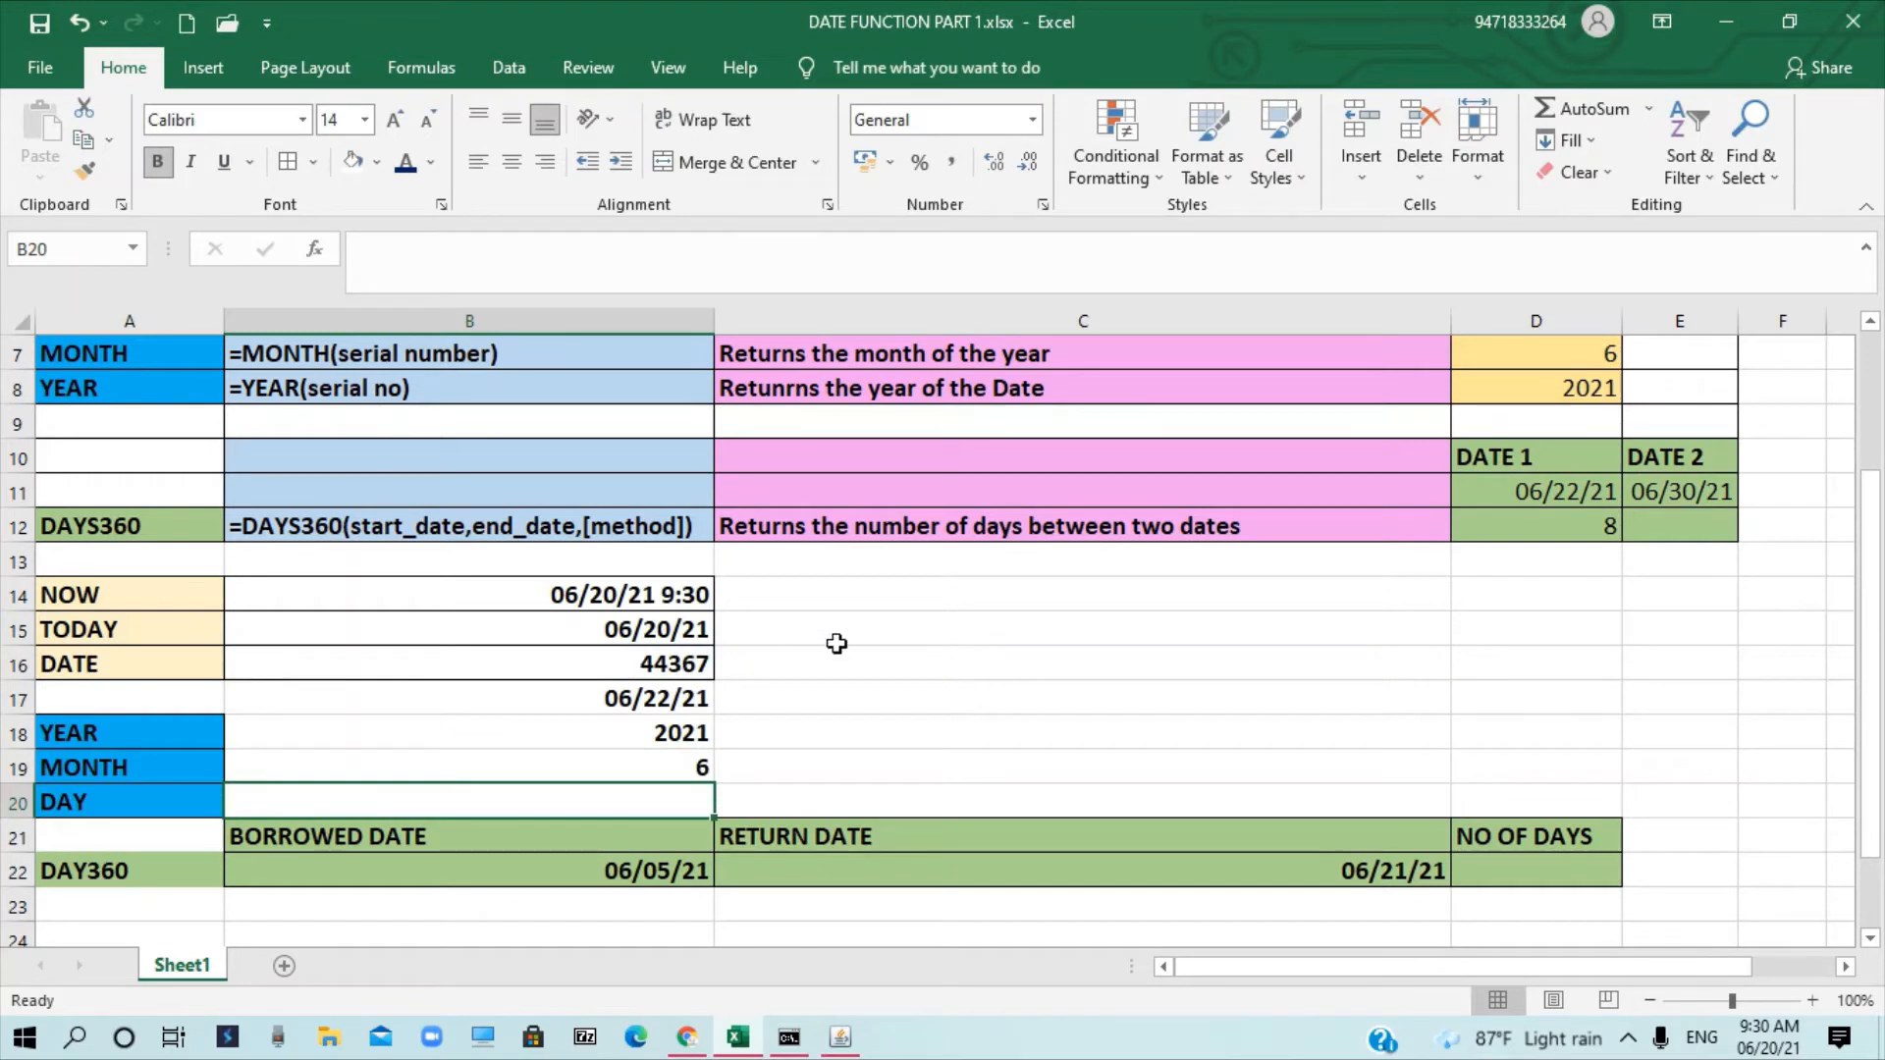
click(693, 770)
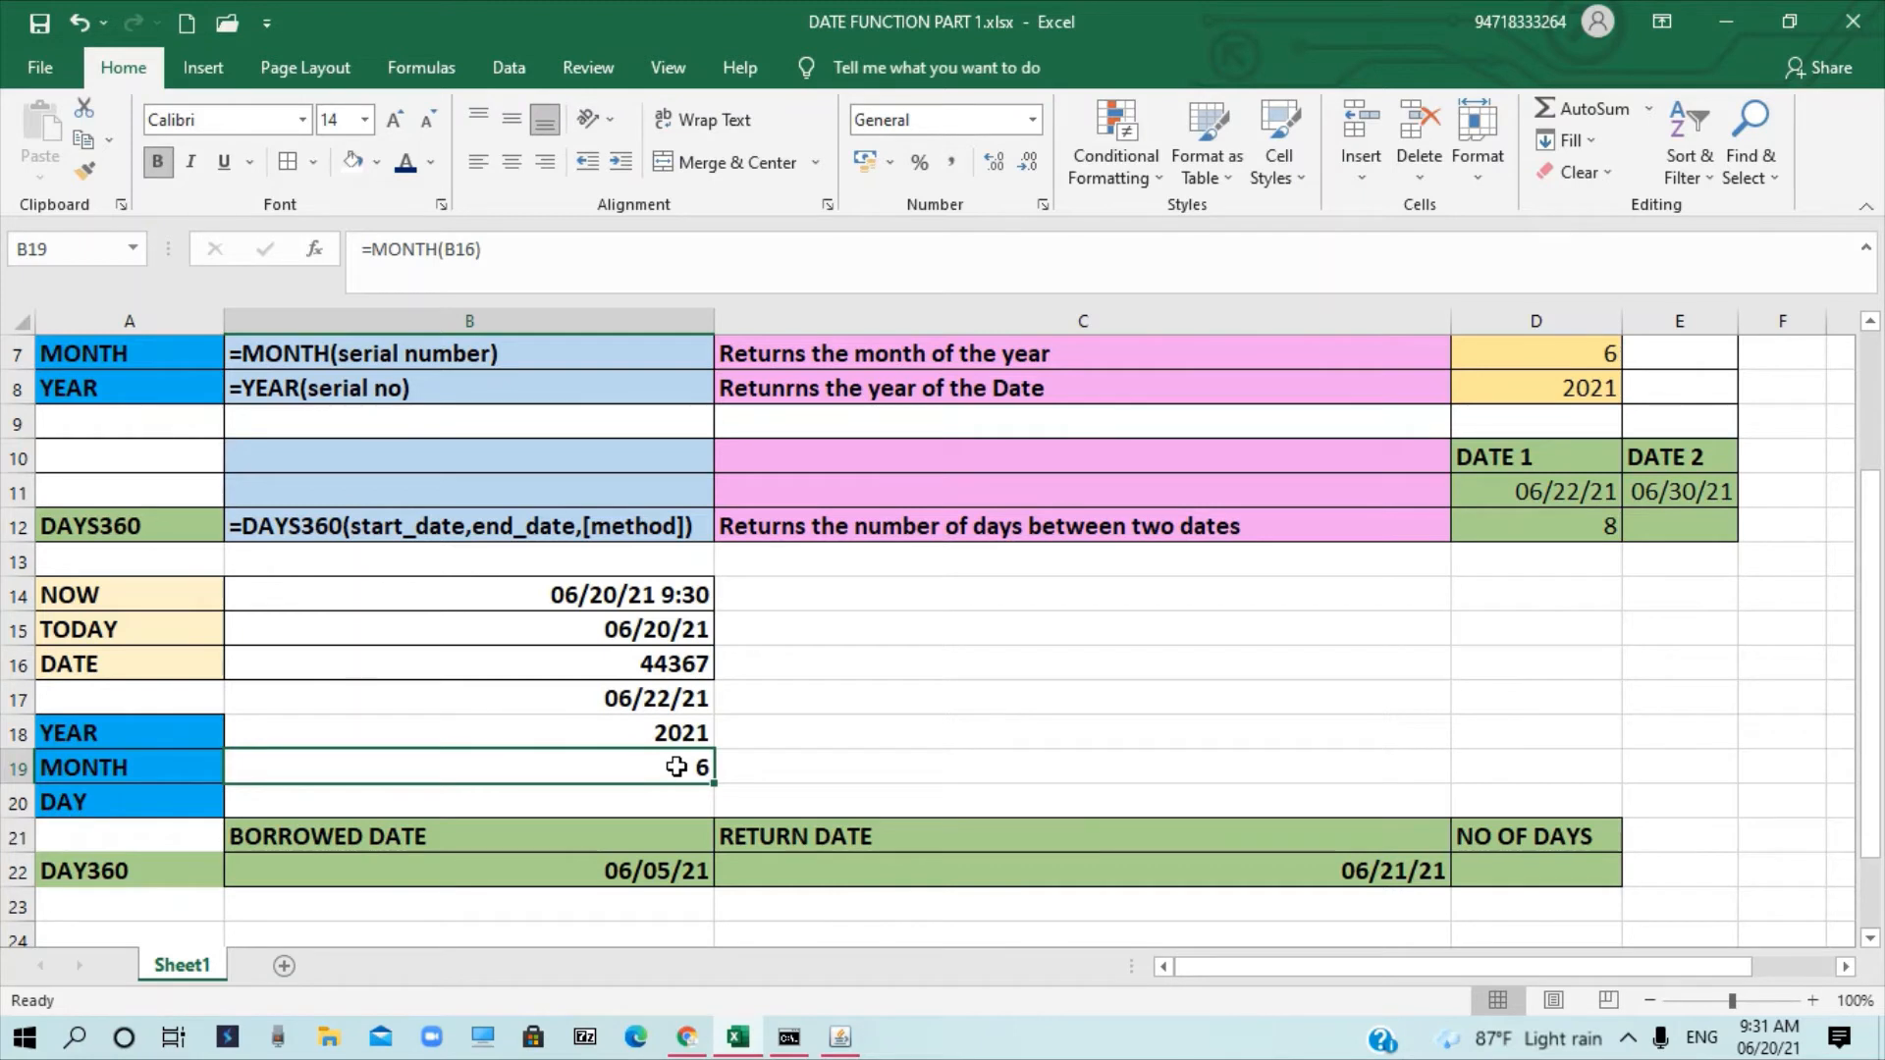
Enter the formula =DAY(B16) in cell B20, beside the DAY label, and compare it with the source date in B16.
click(661, 793)
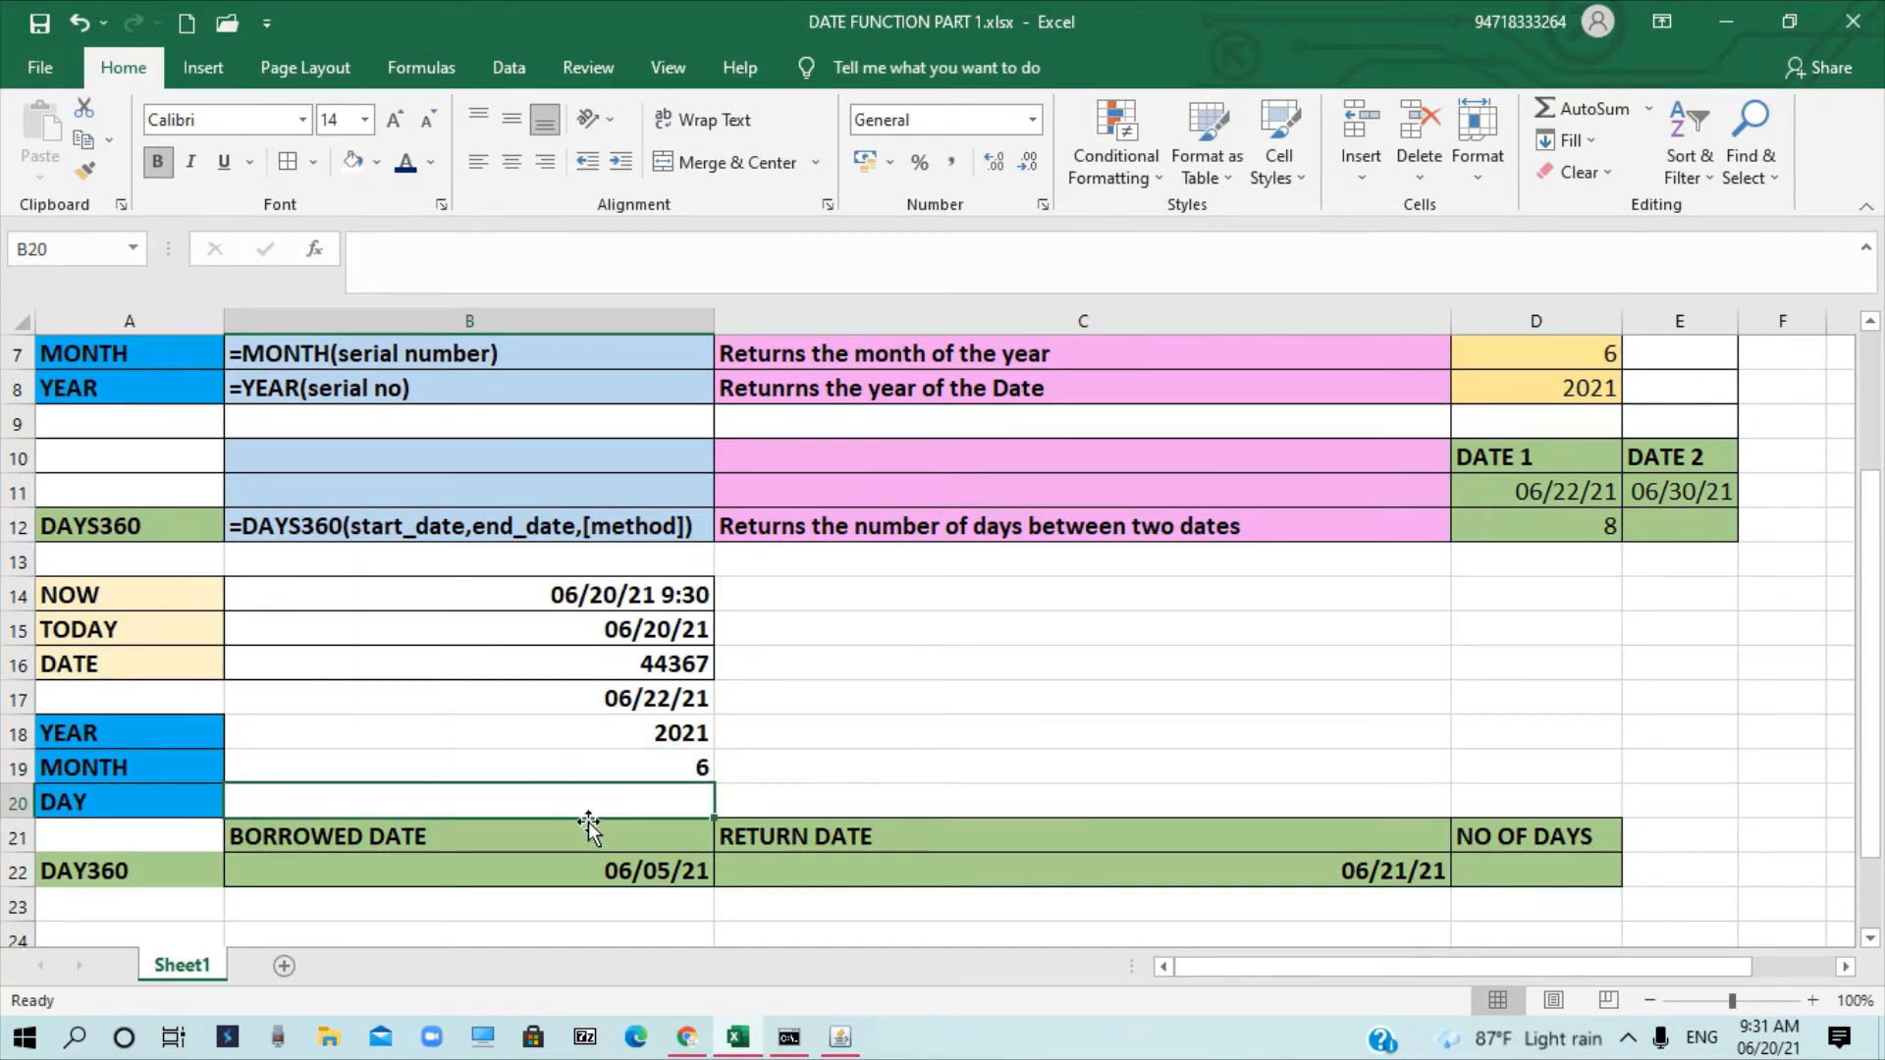
text(=D)
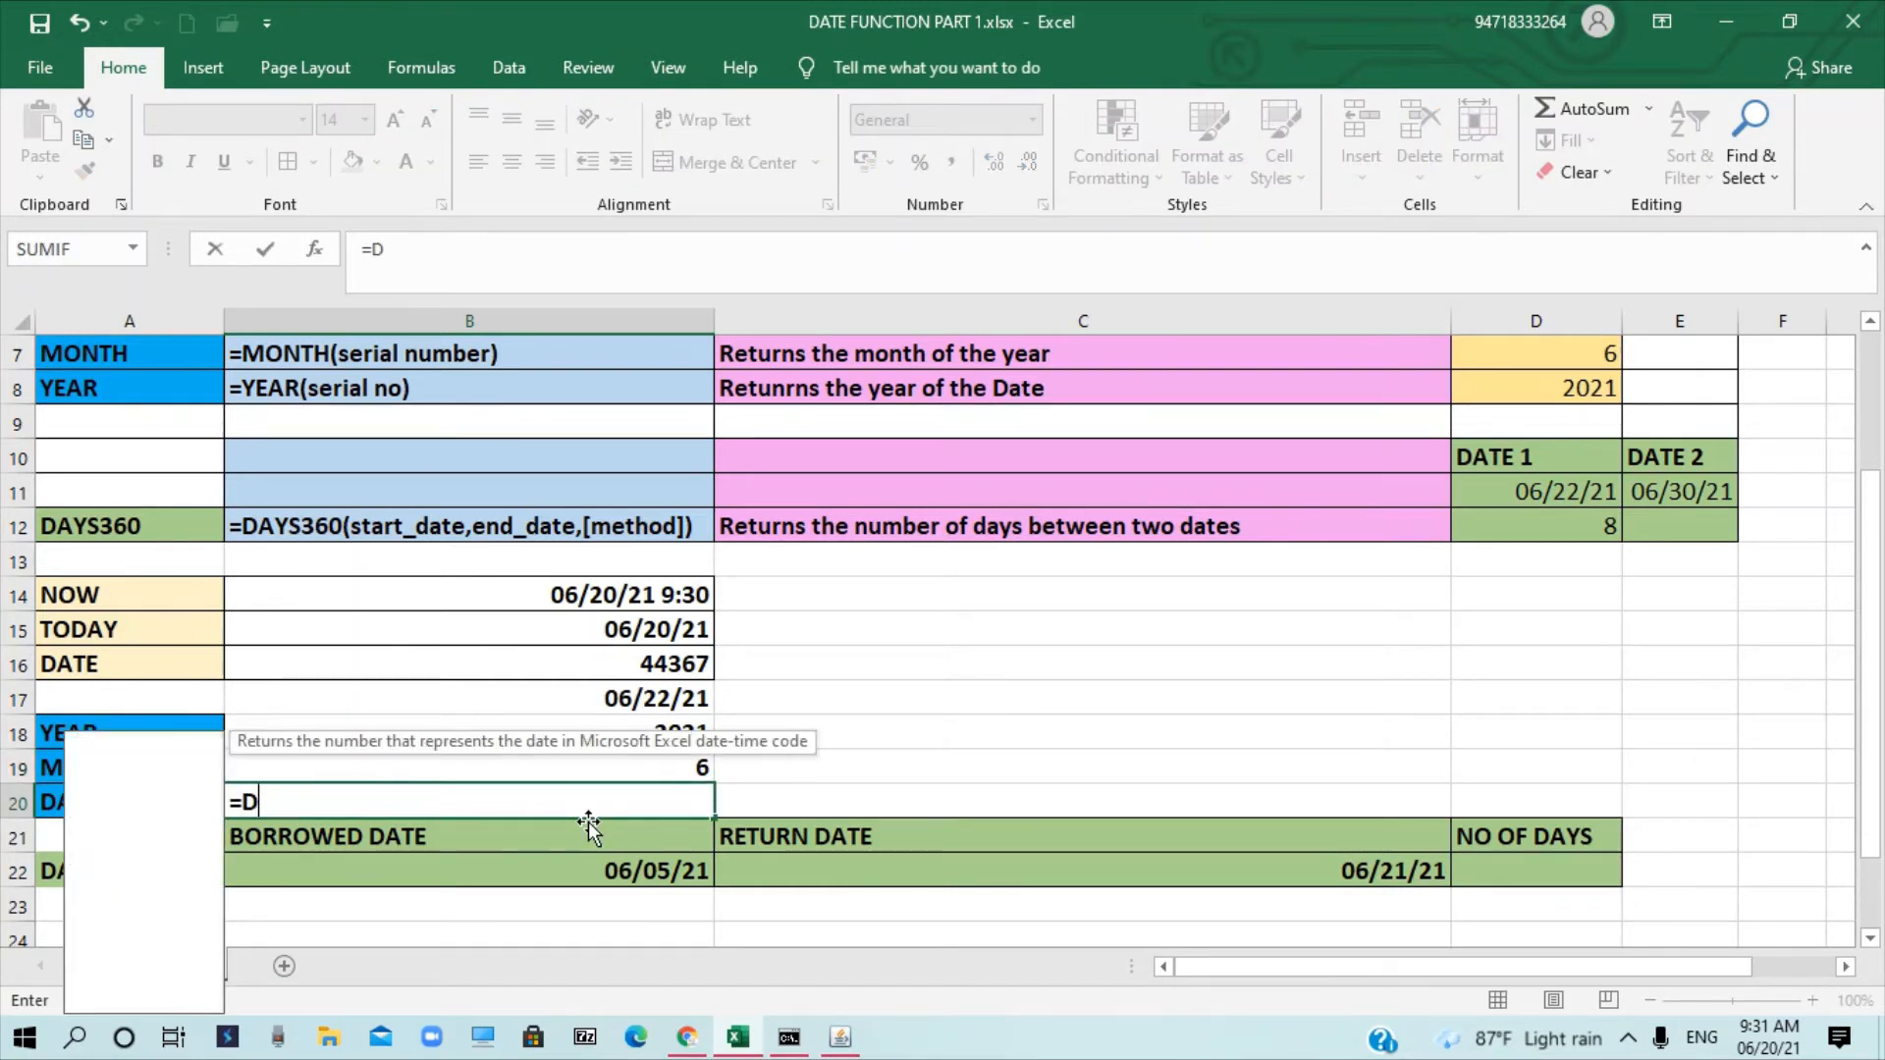
text(AY()
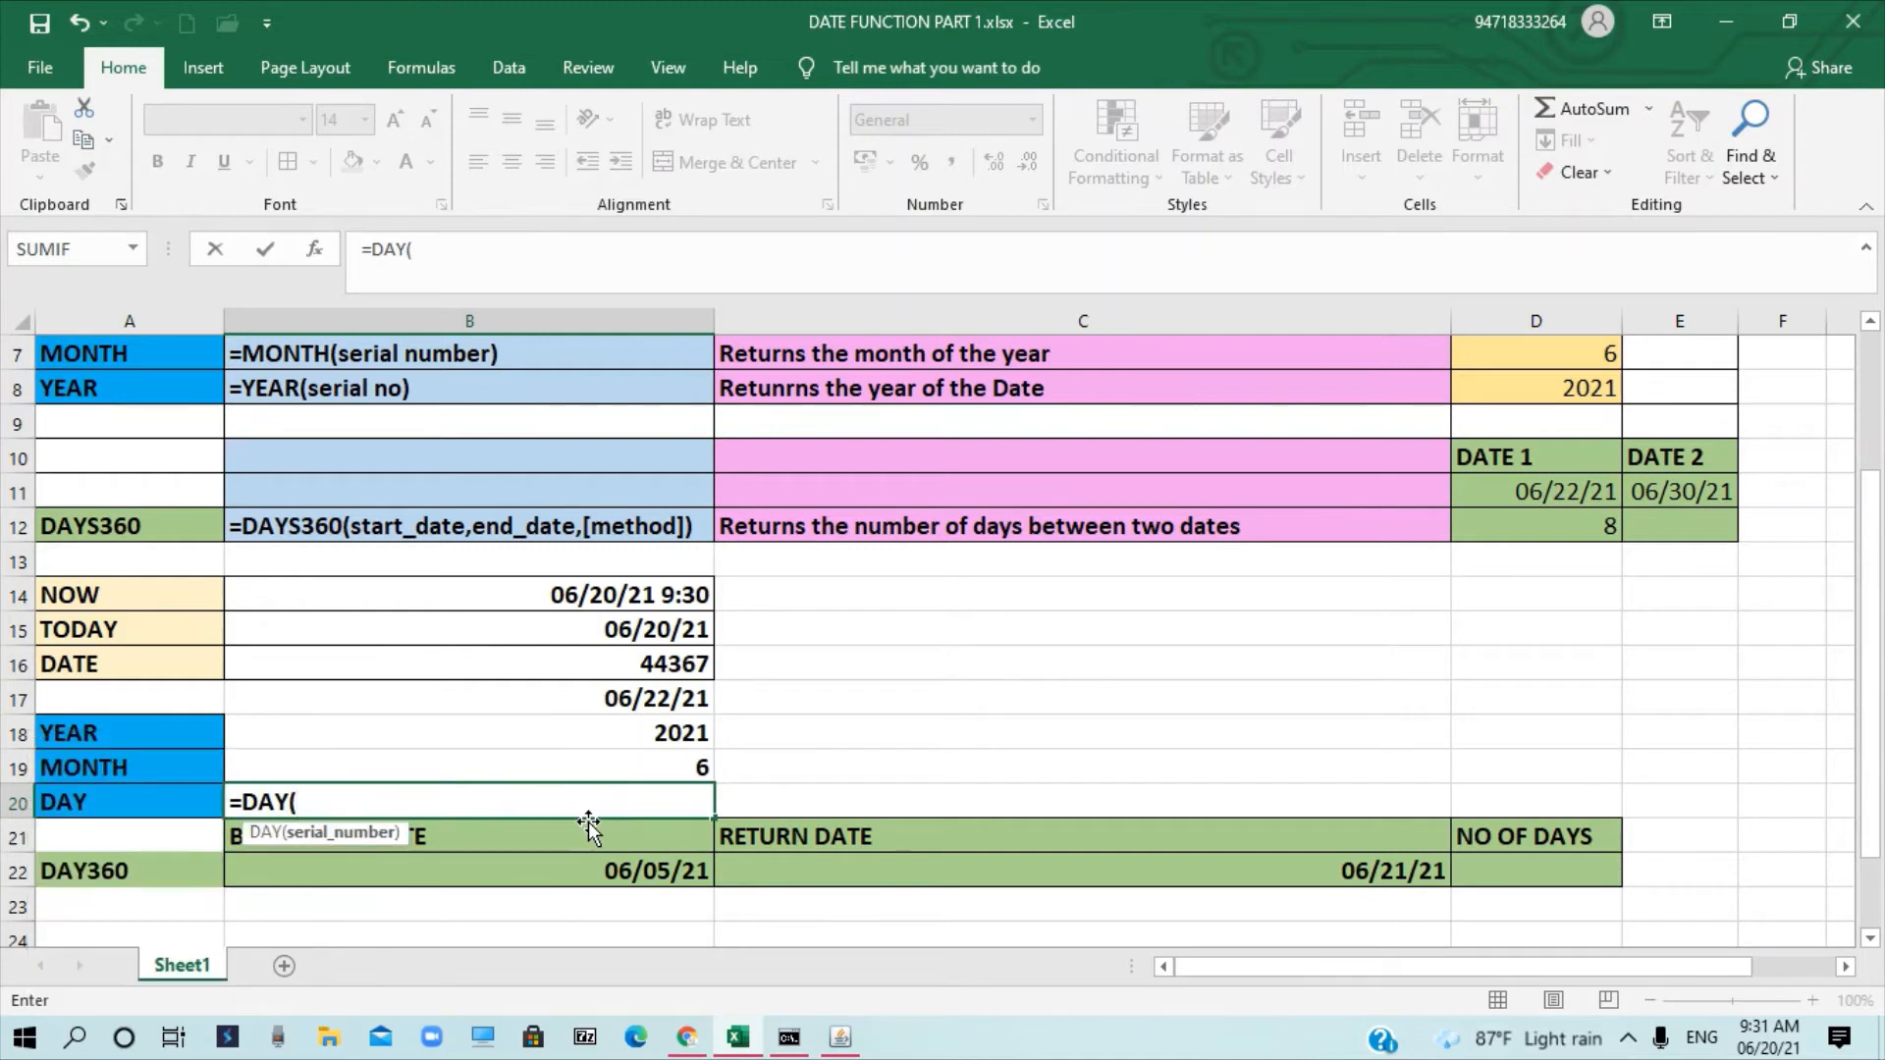
click(640, 664)
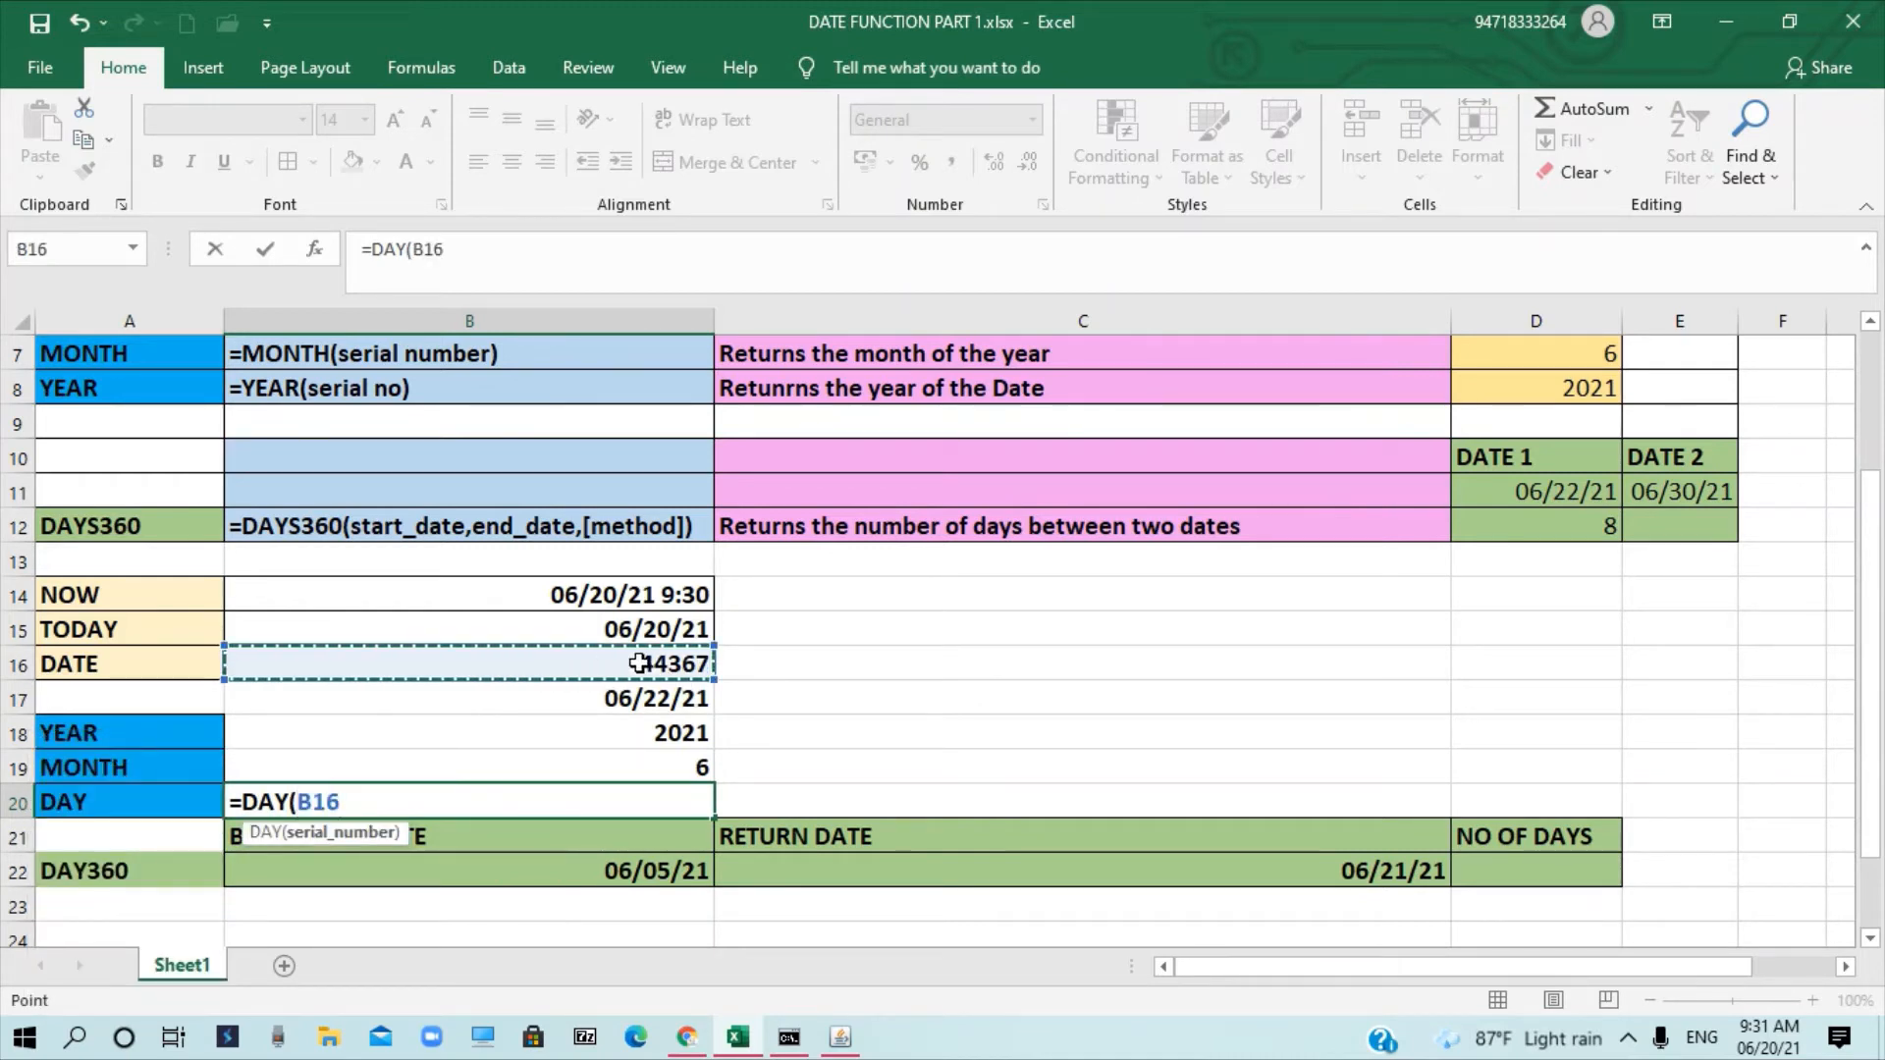
text())
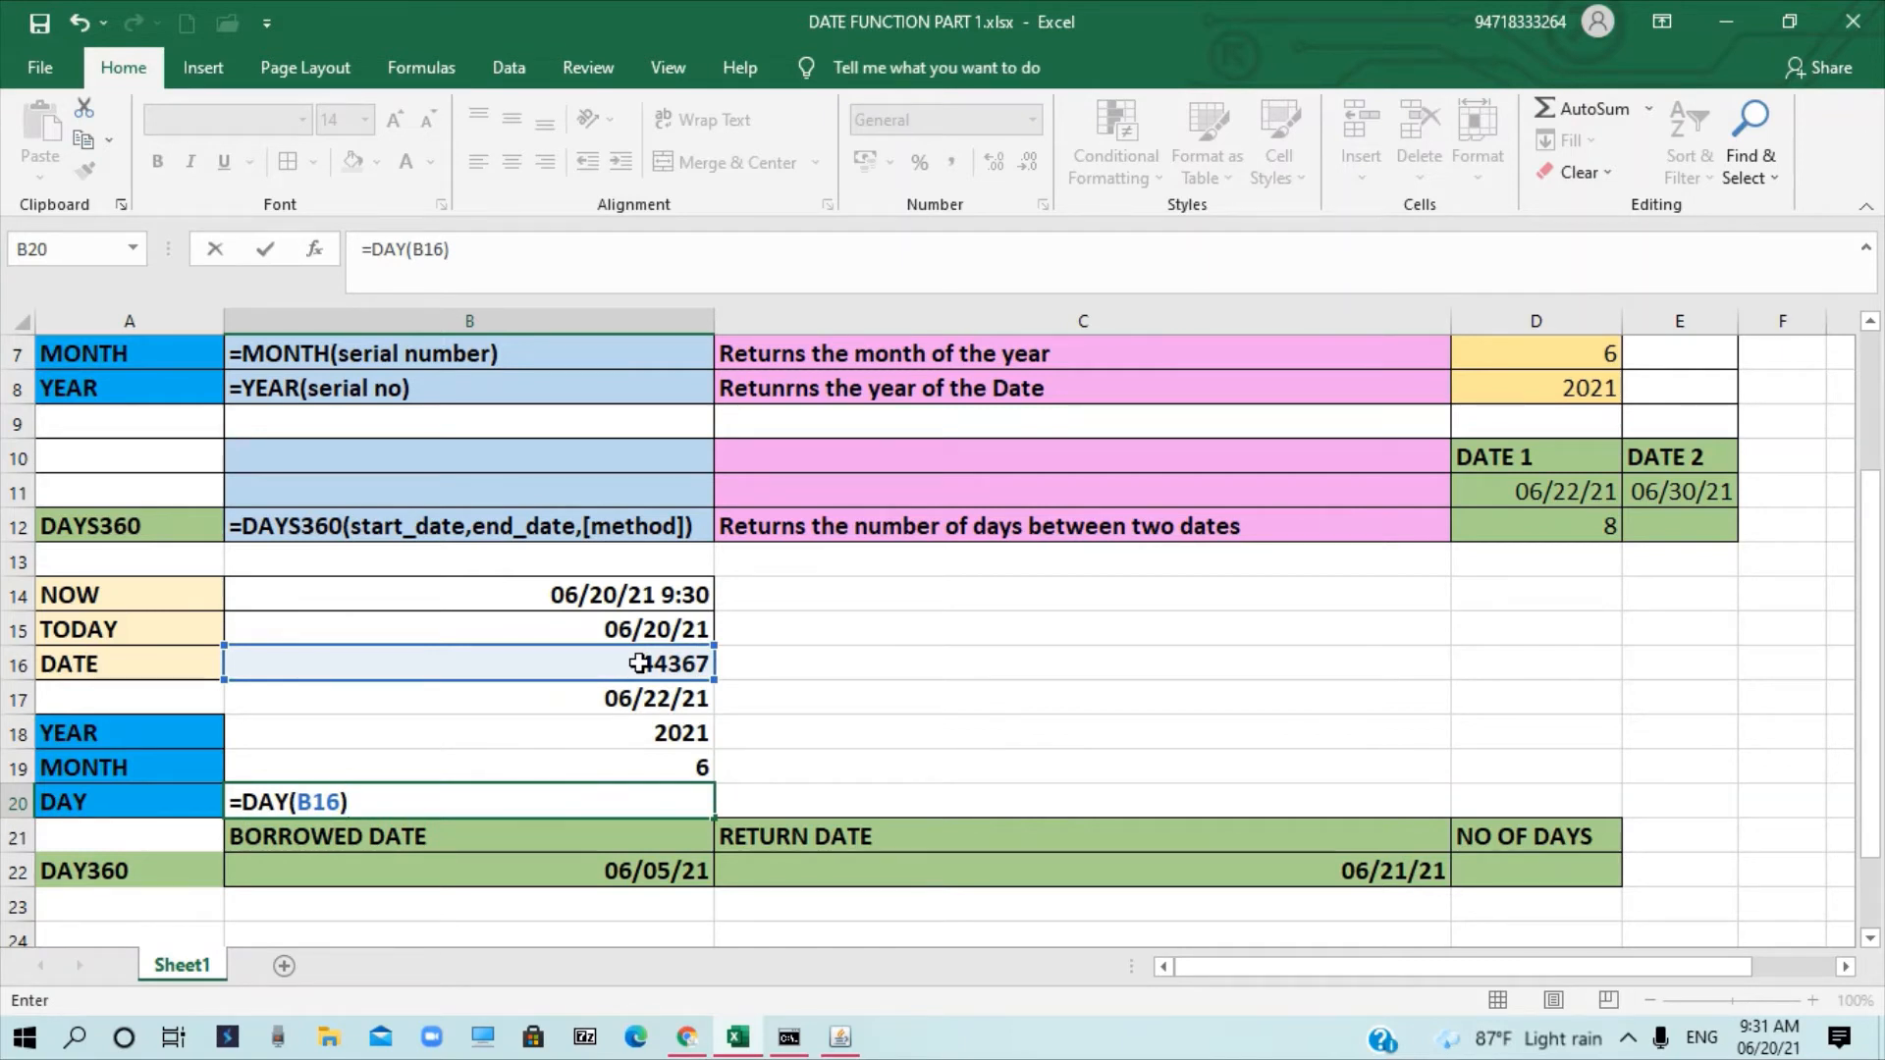
key(Return)
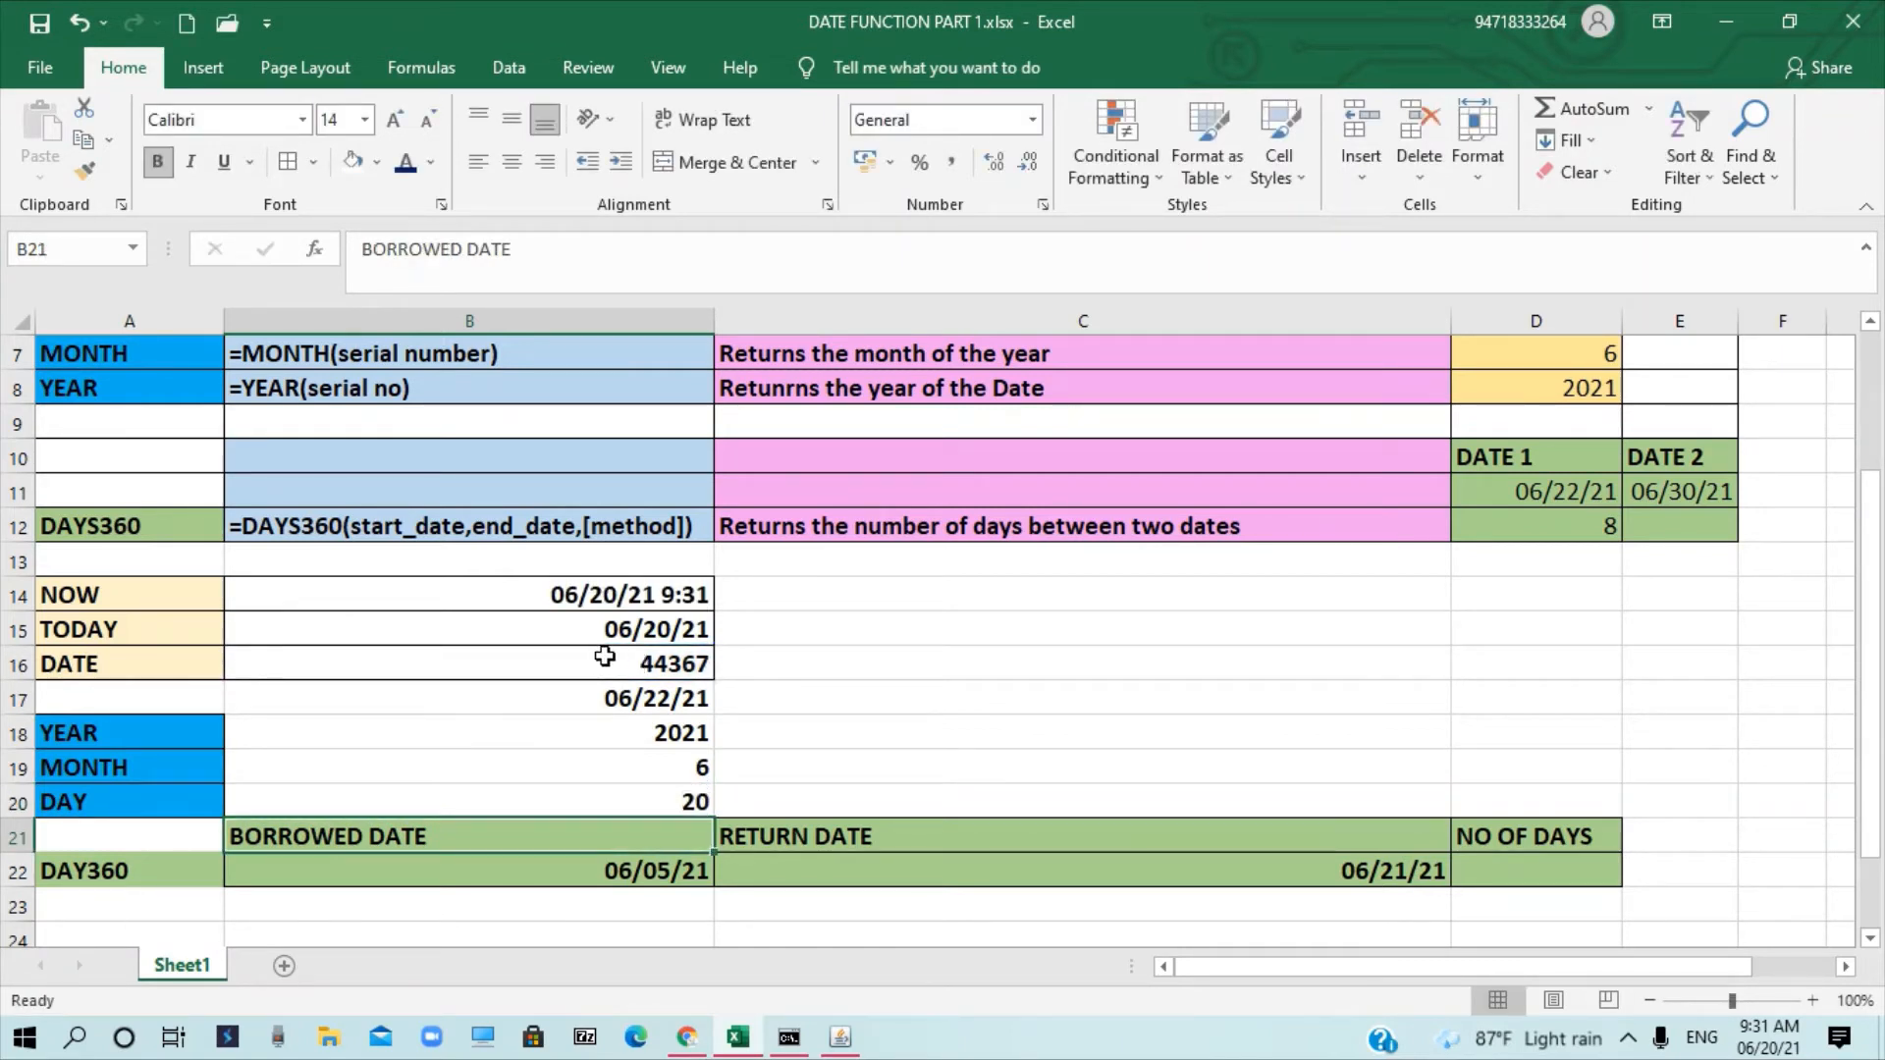
click(605, 656)
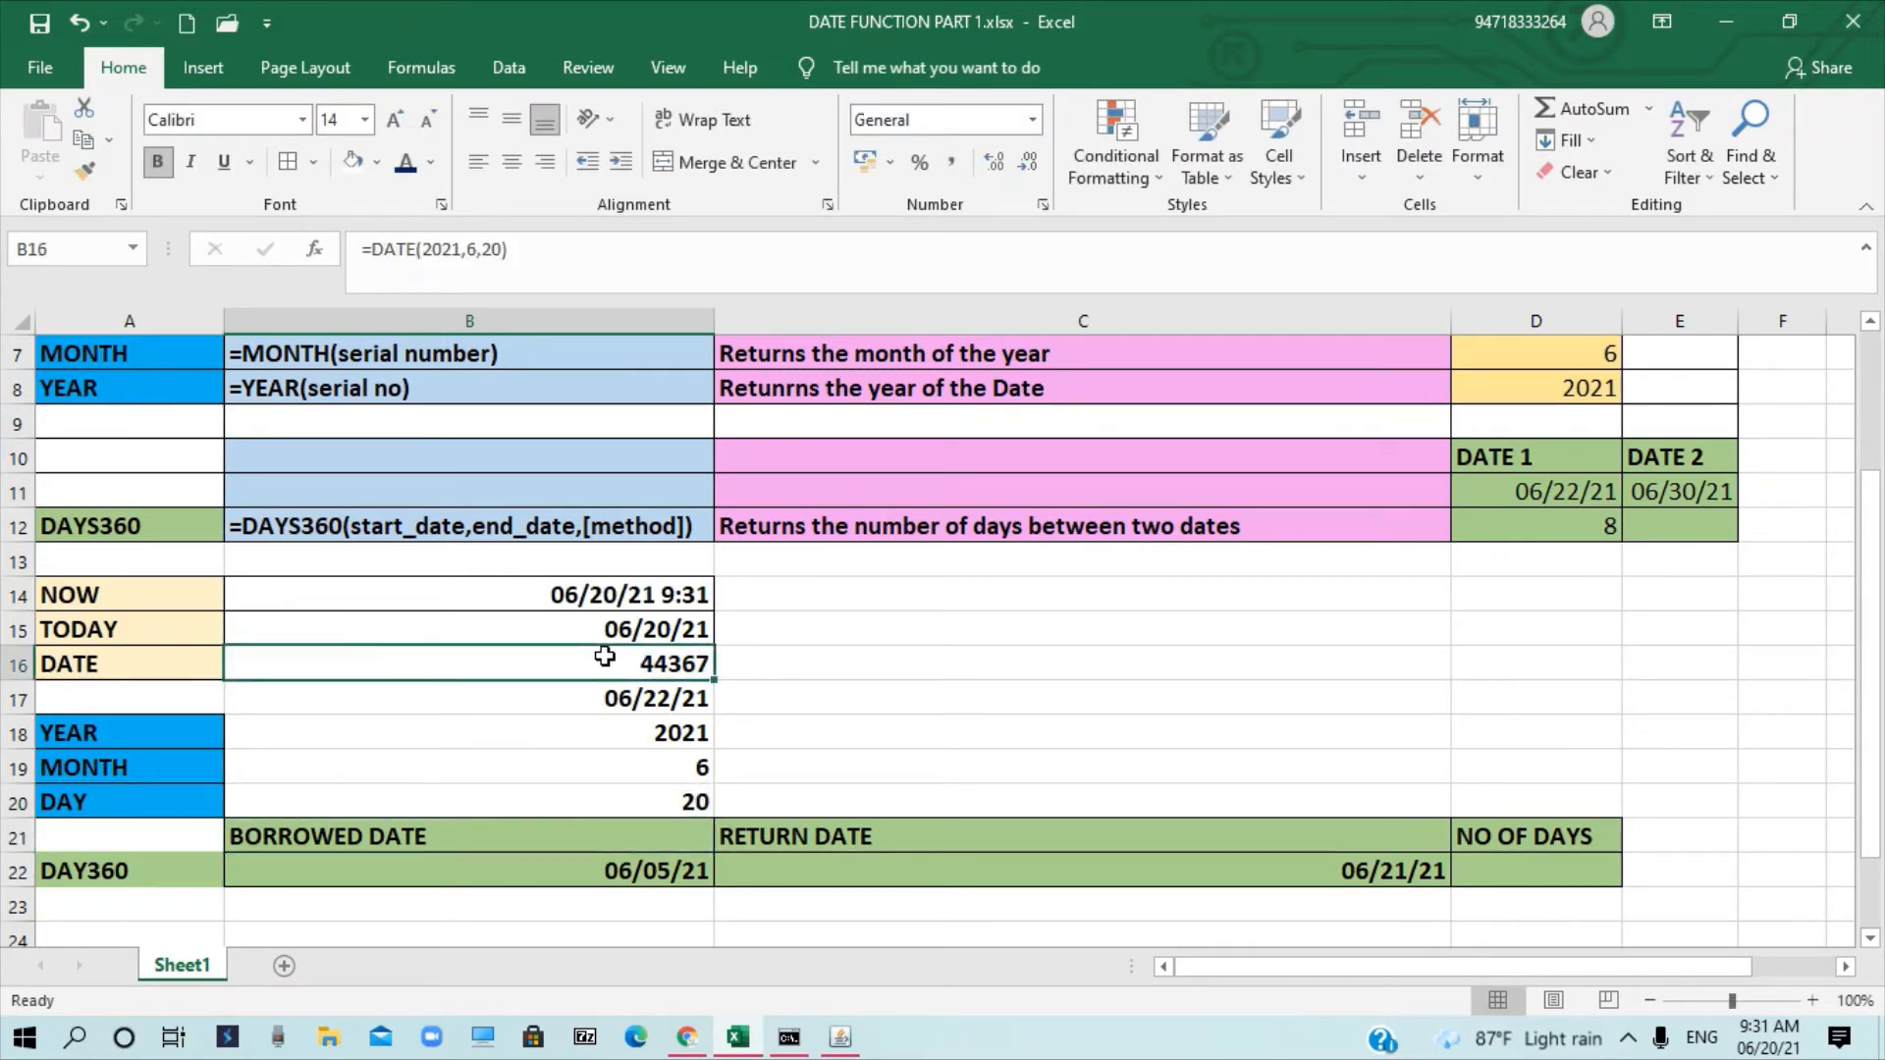
click(639, 801)
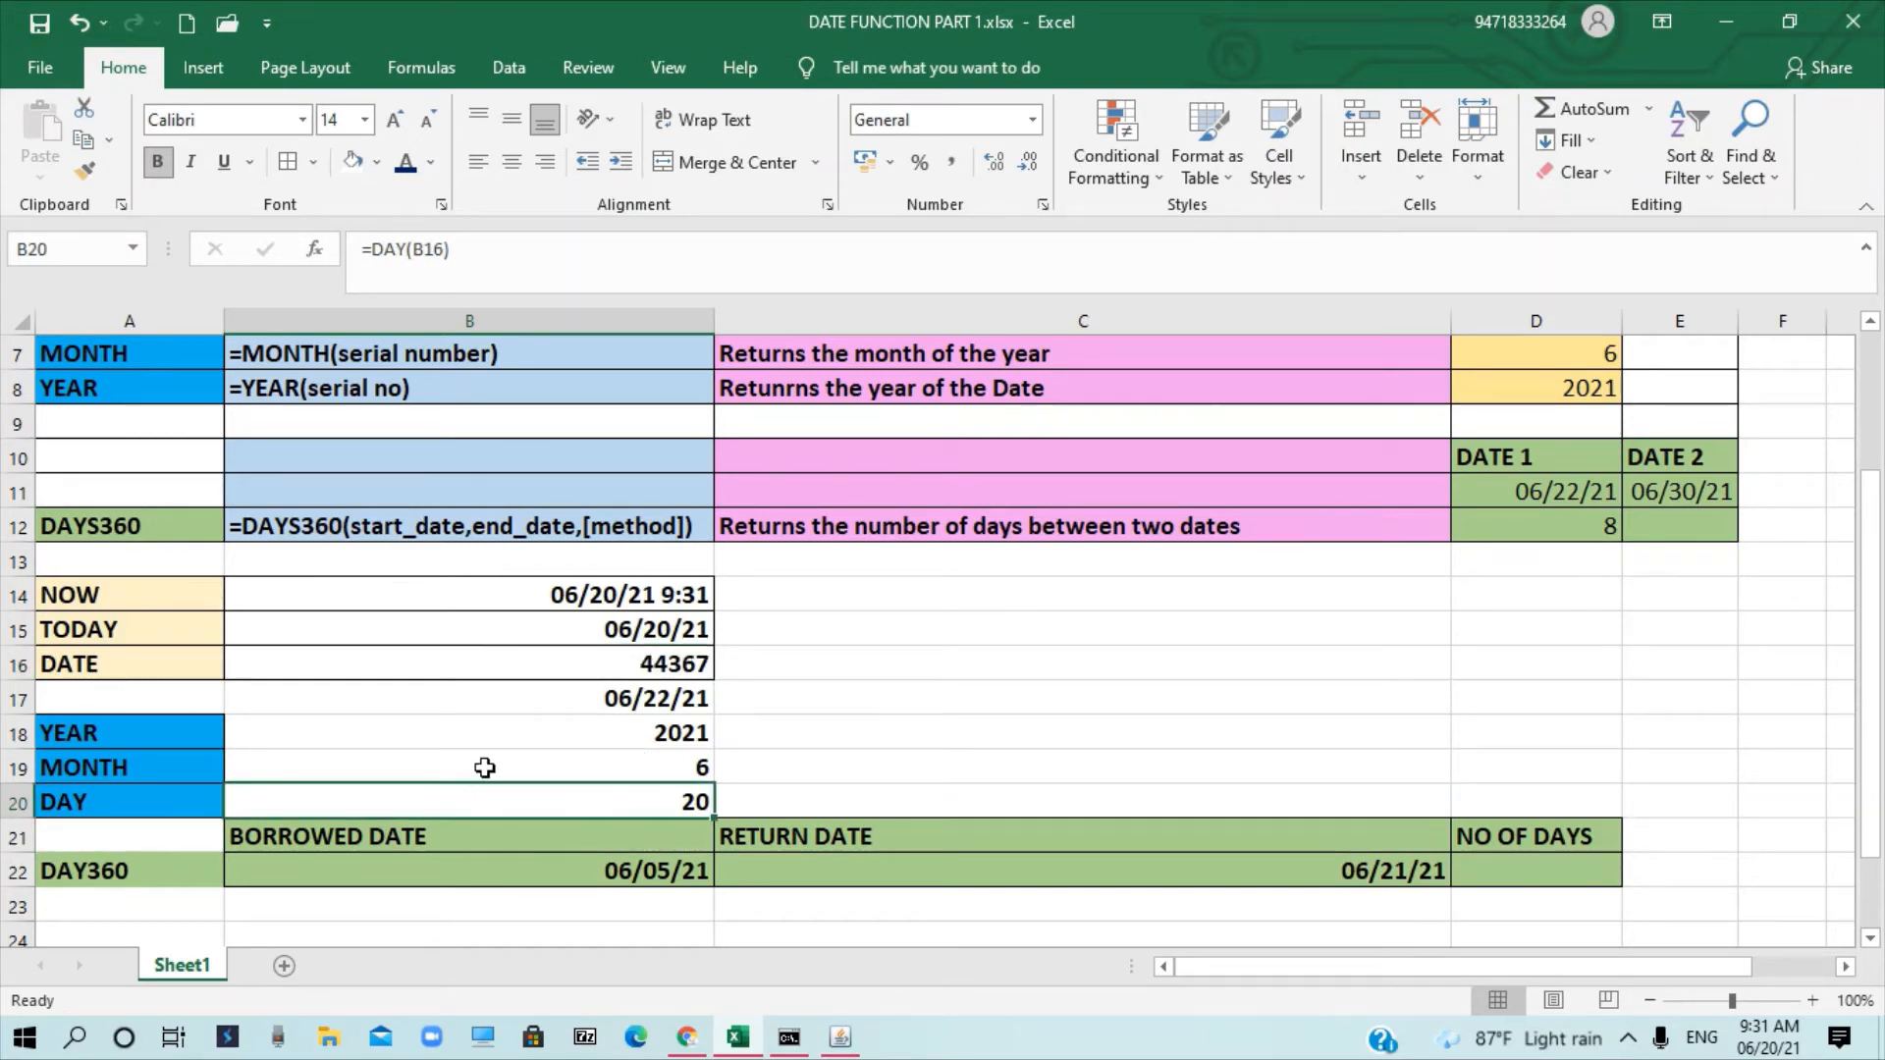
Examine the borrowed date in B22 and the arguments of the example DAYS360 formula in D12.
scroll(244, 763, up, 2)
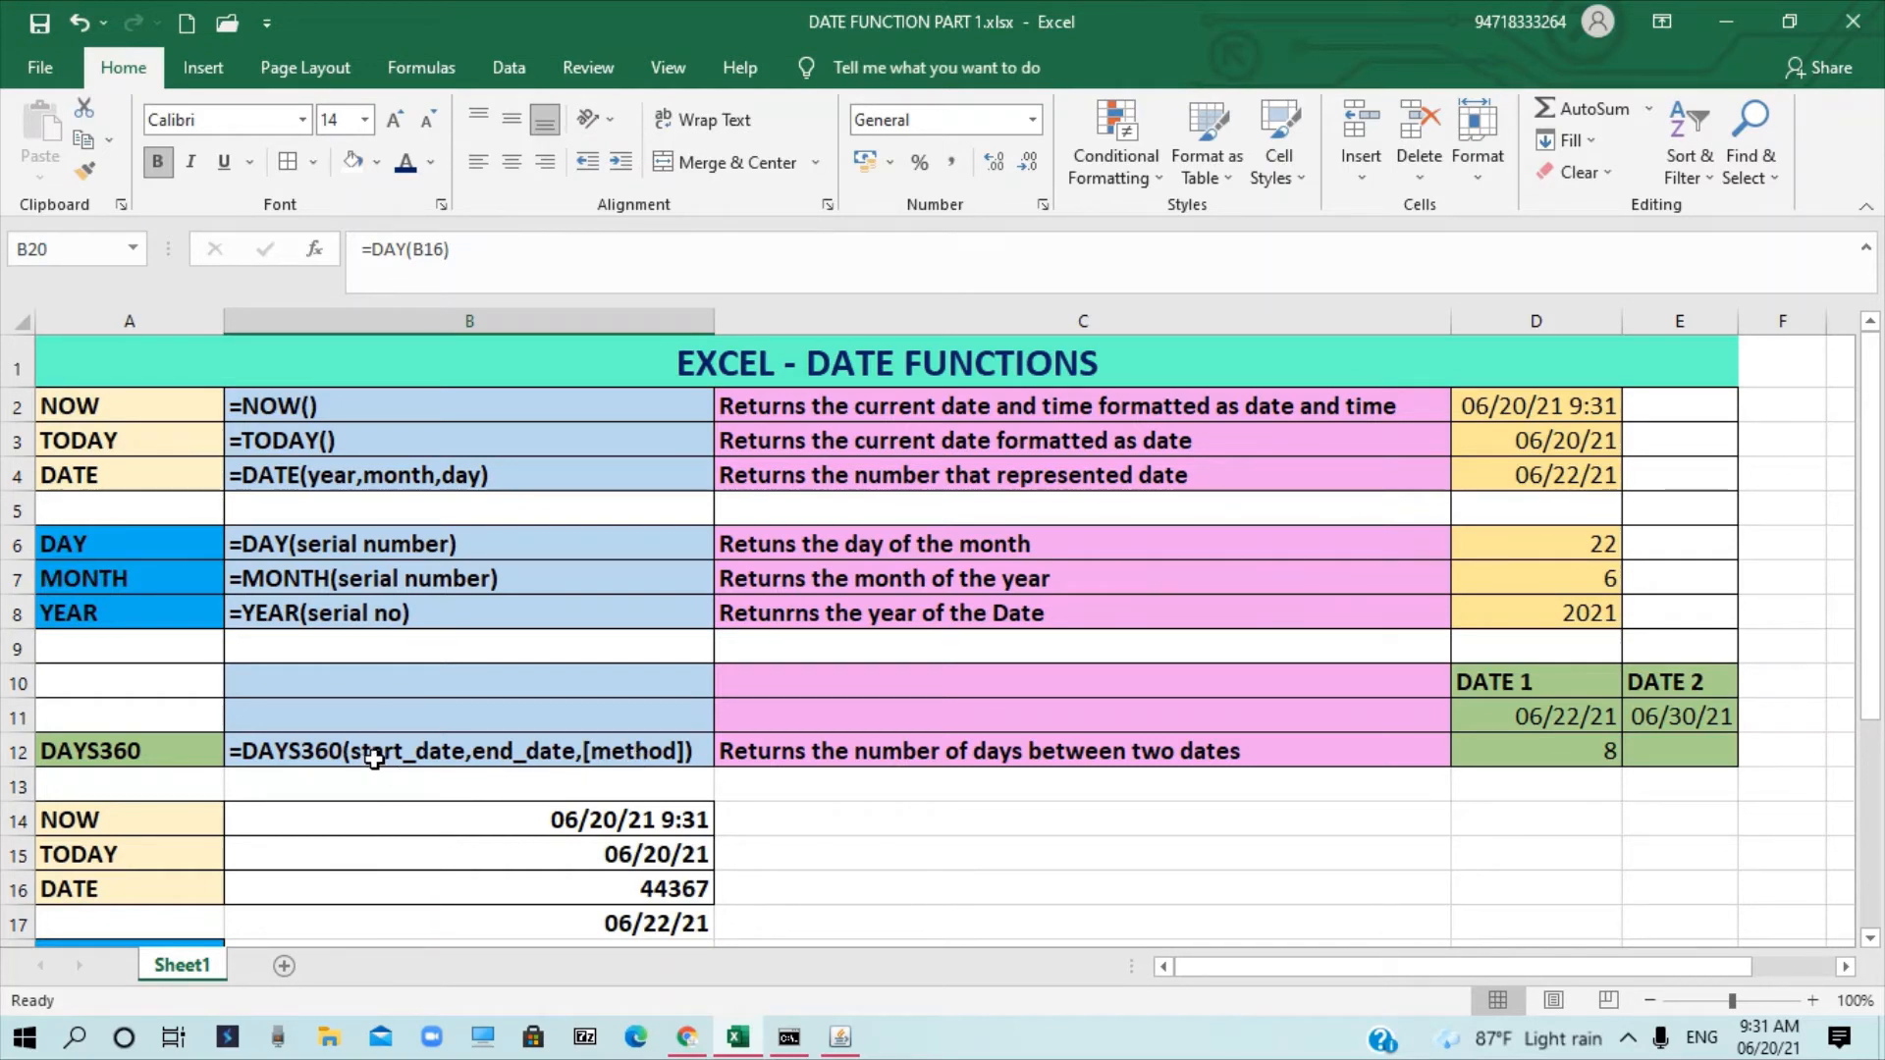
scroll(369, 830, down, 1)
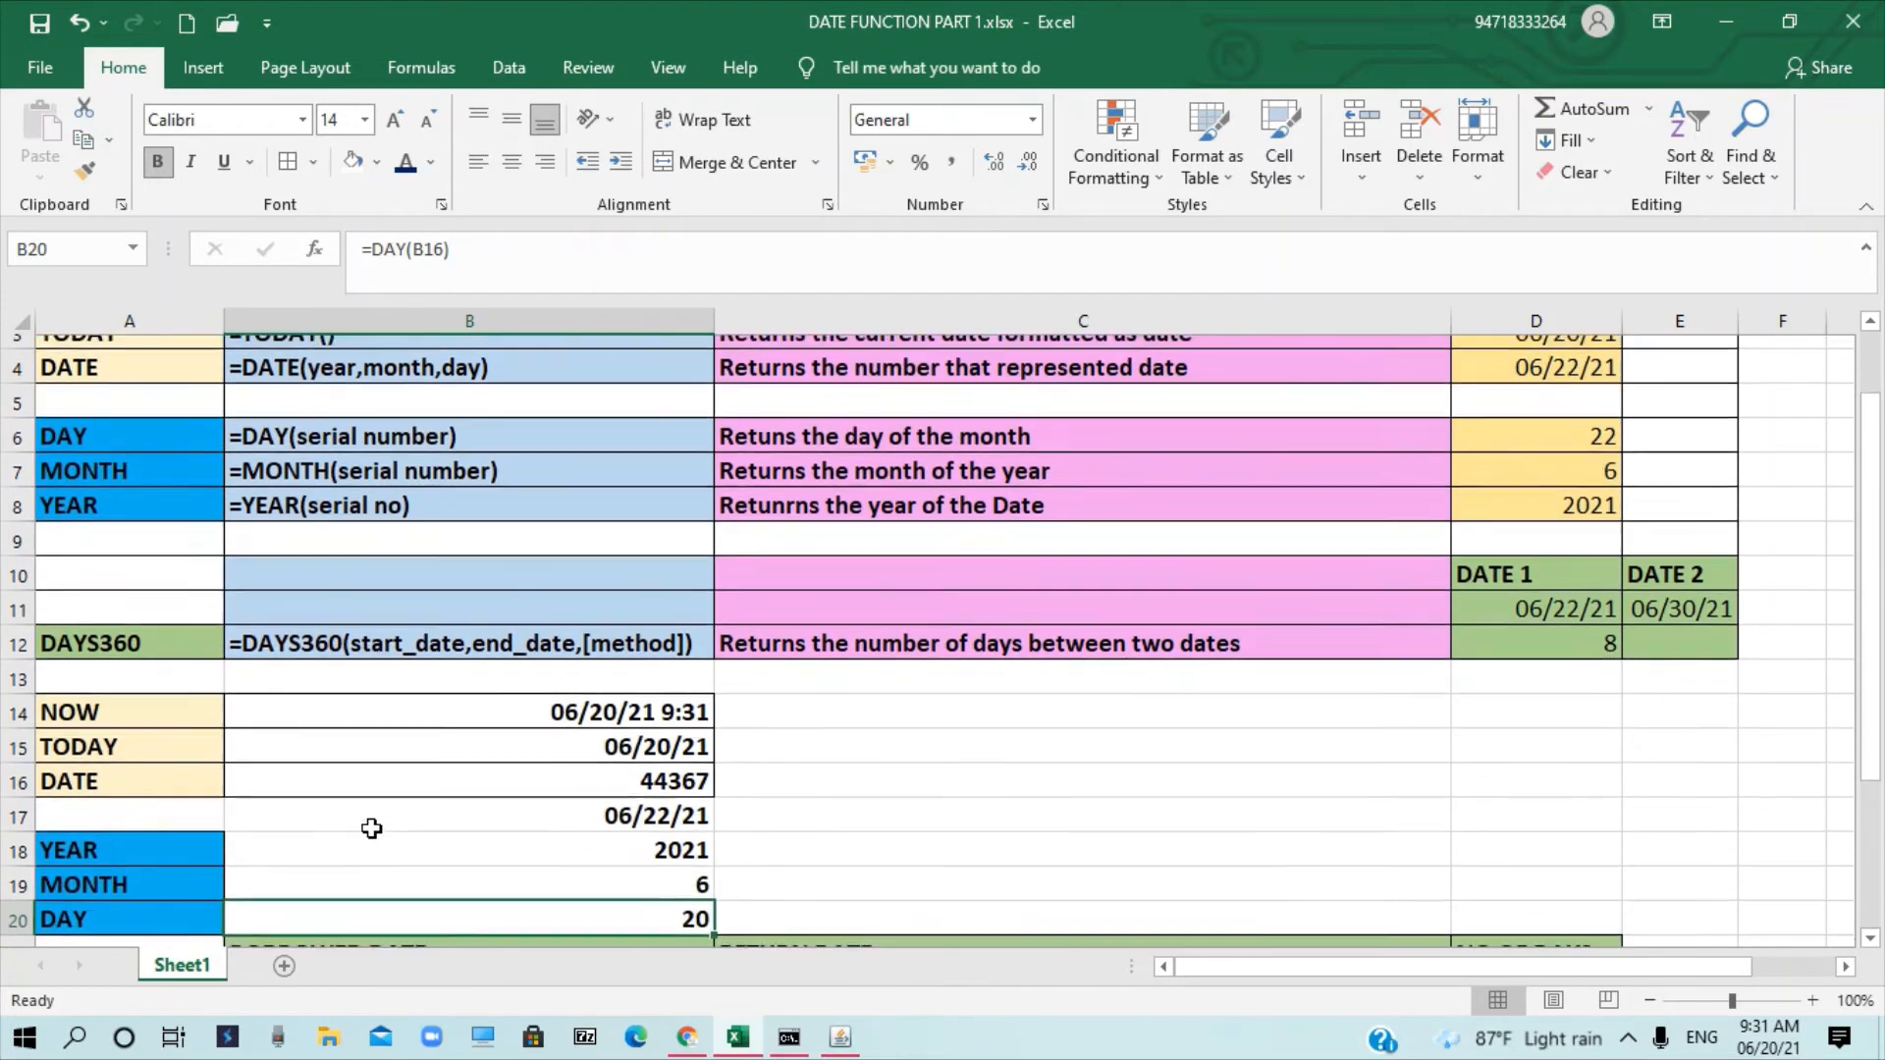
scroll(362, 840, down, 2)
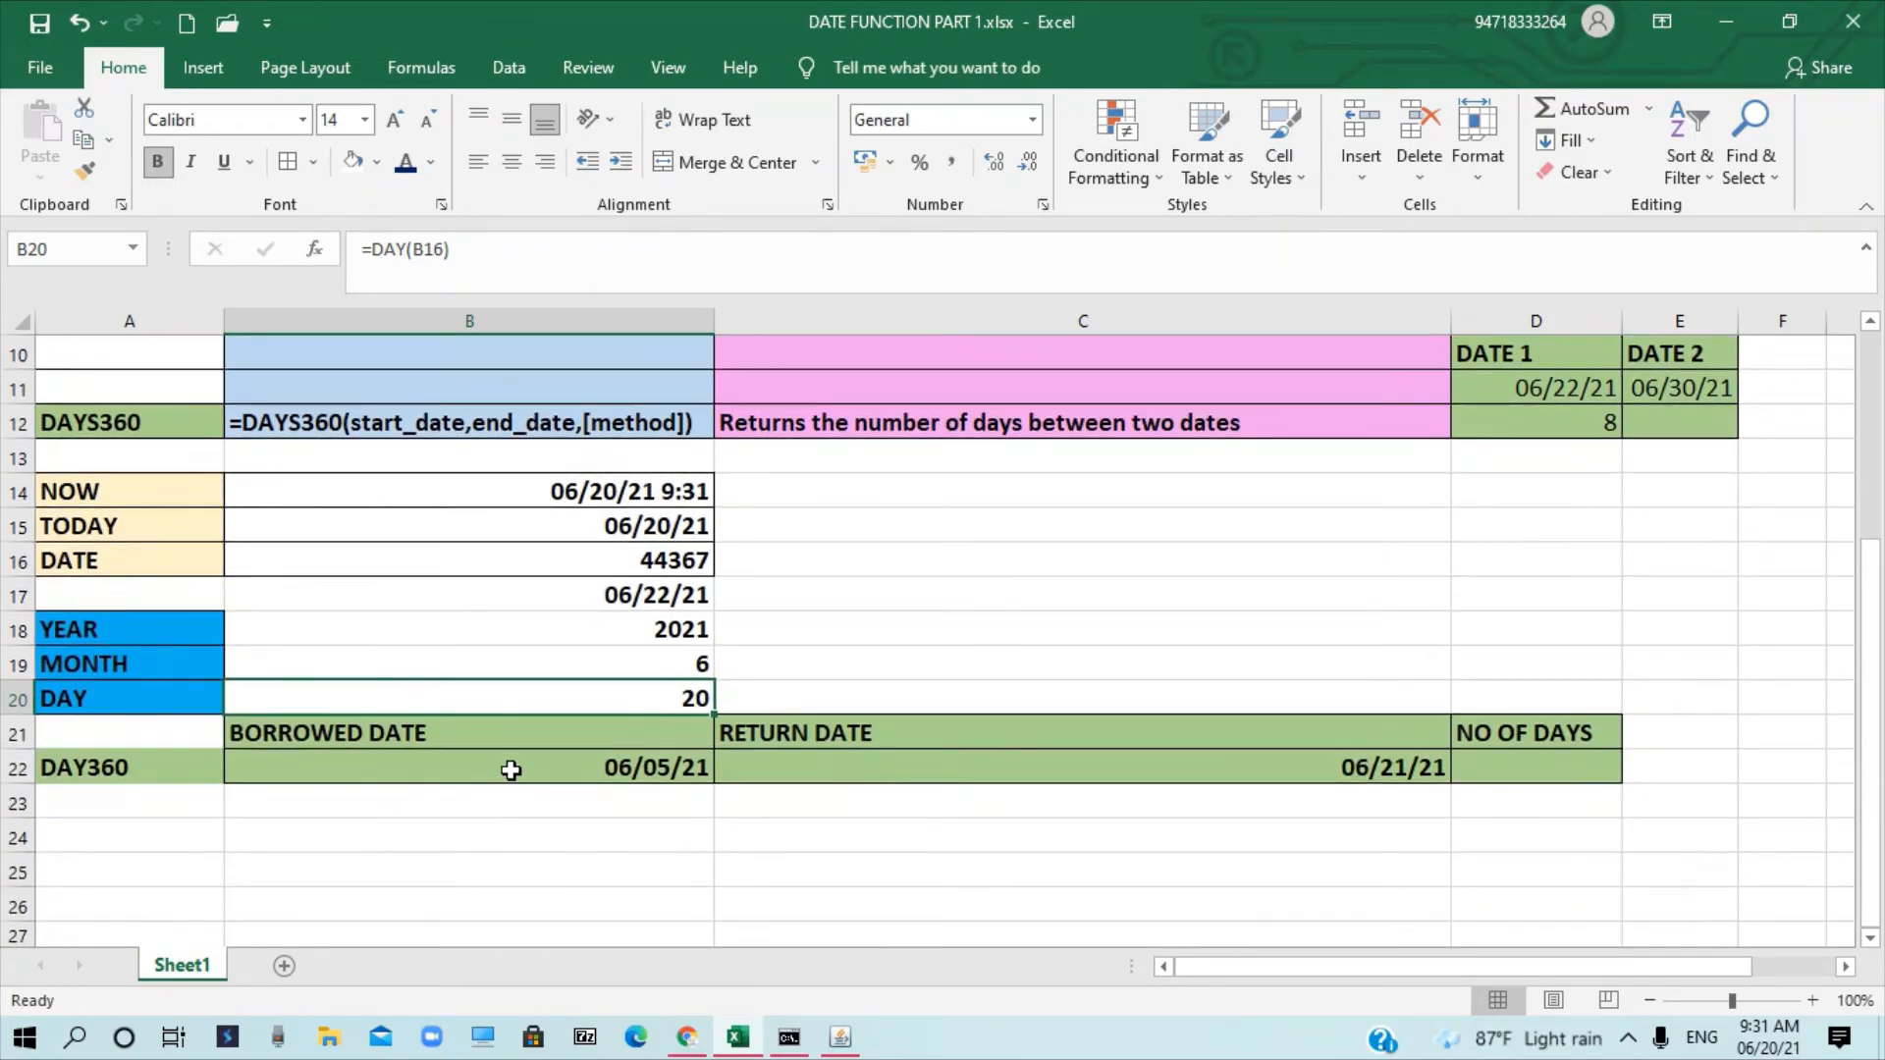
click(501, 766)
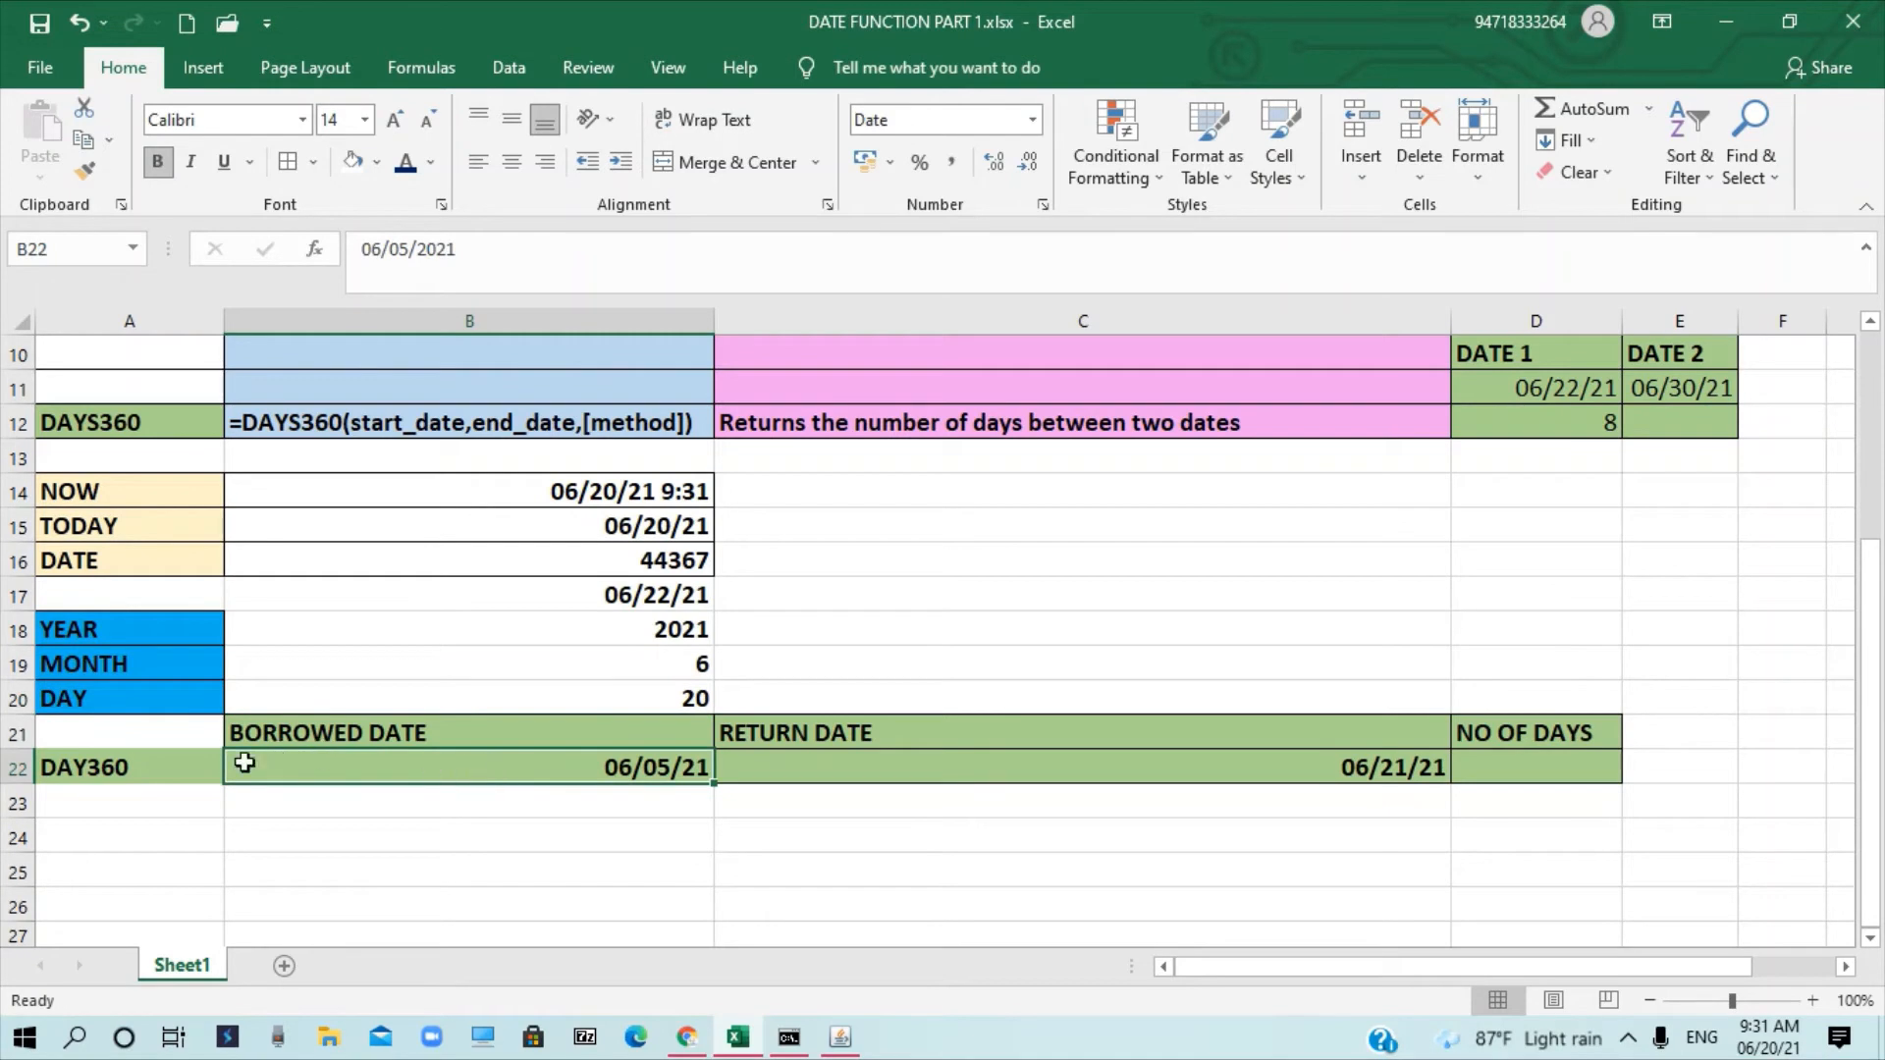
scroll(946, 724, up, 2)
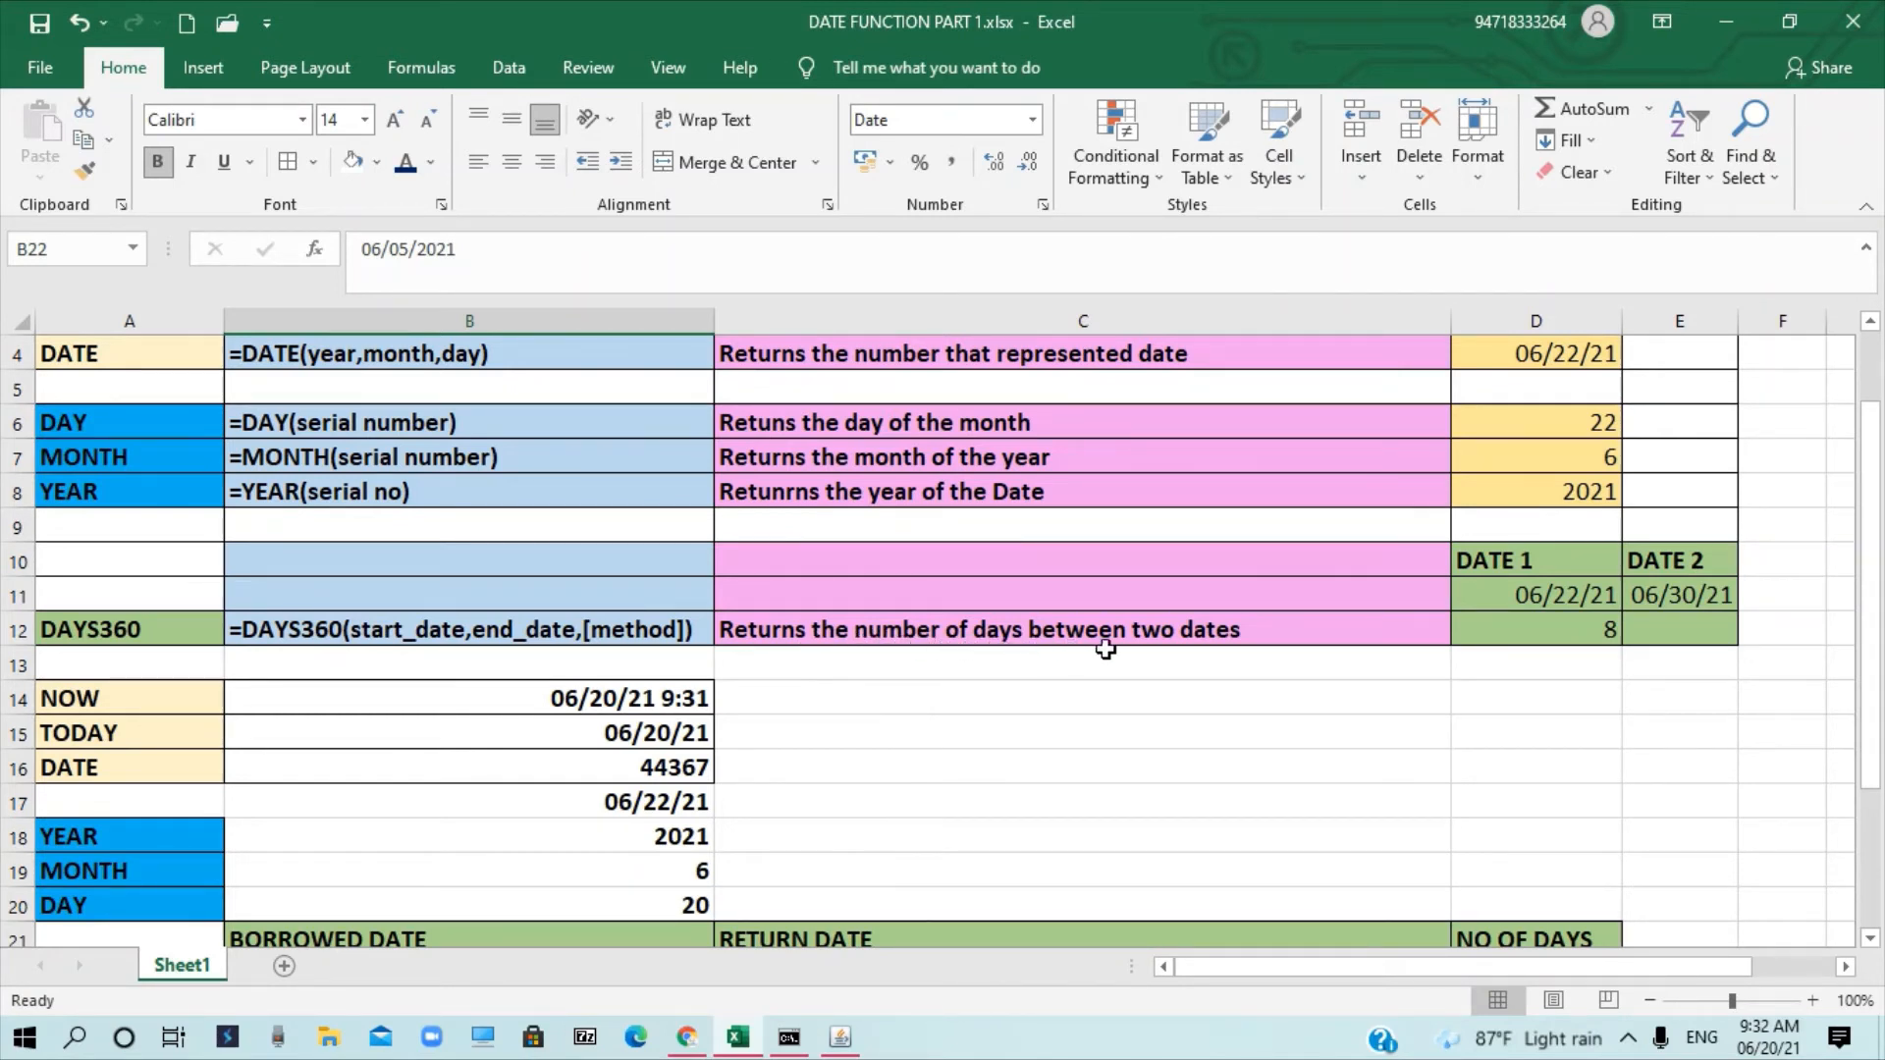
click(1564, 627)
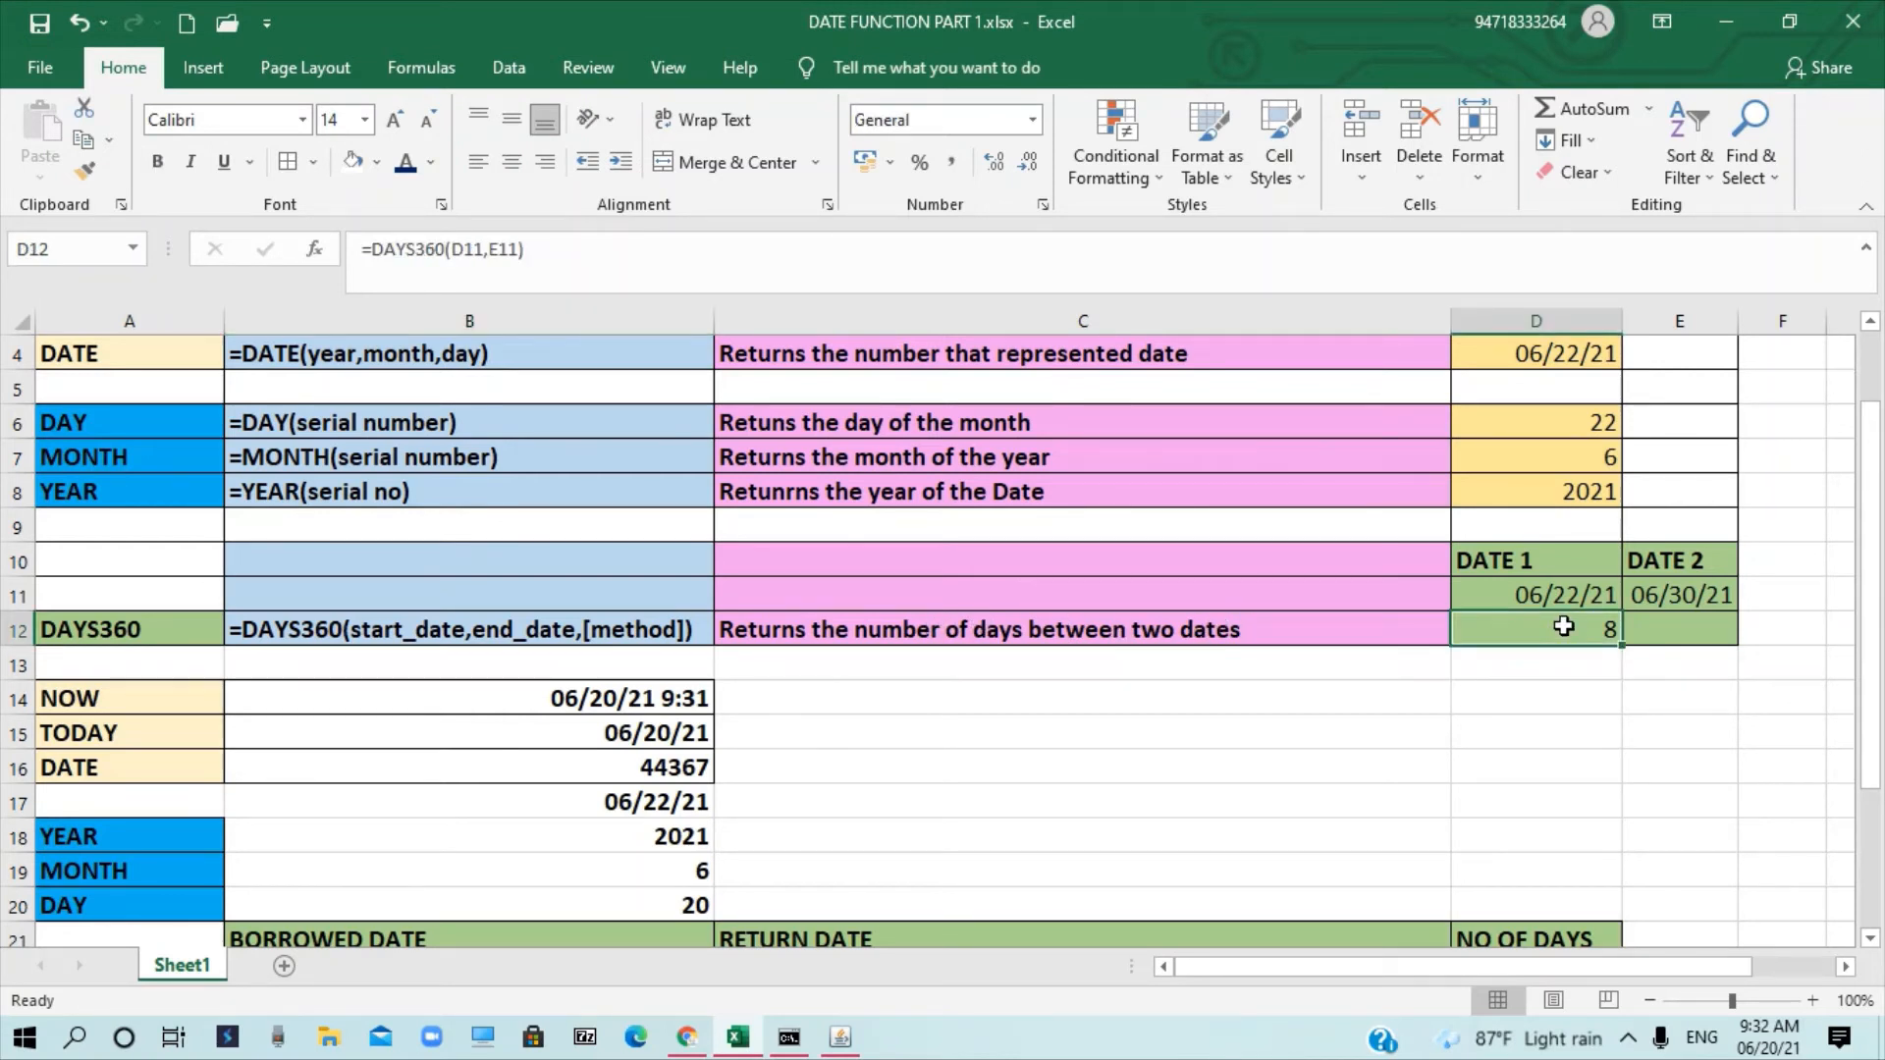
double_click(1564, 626)
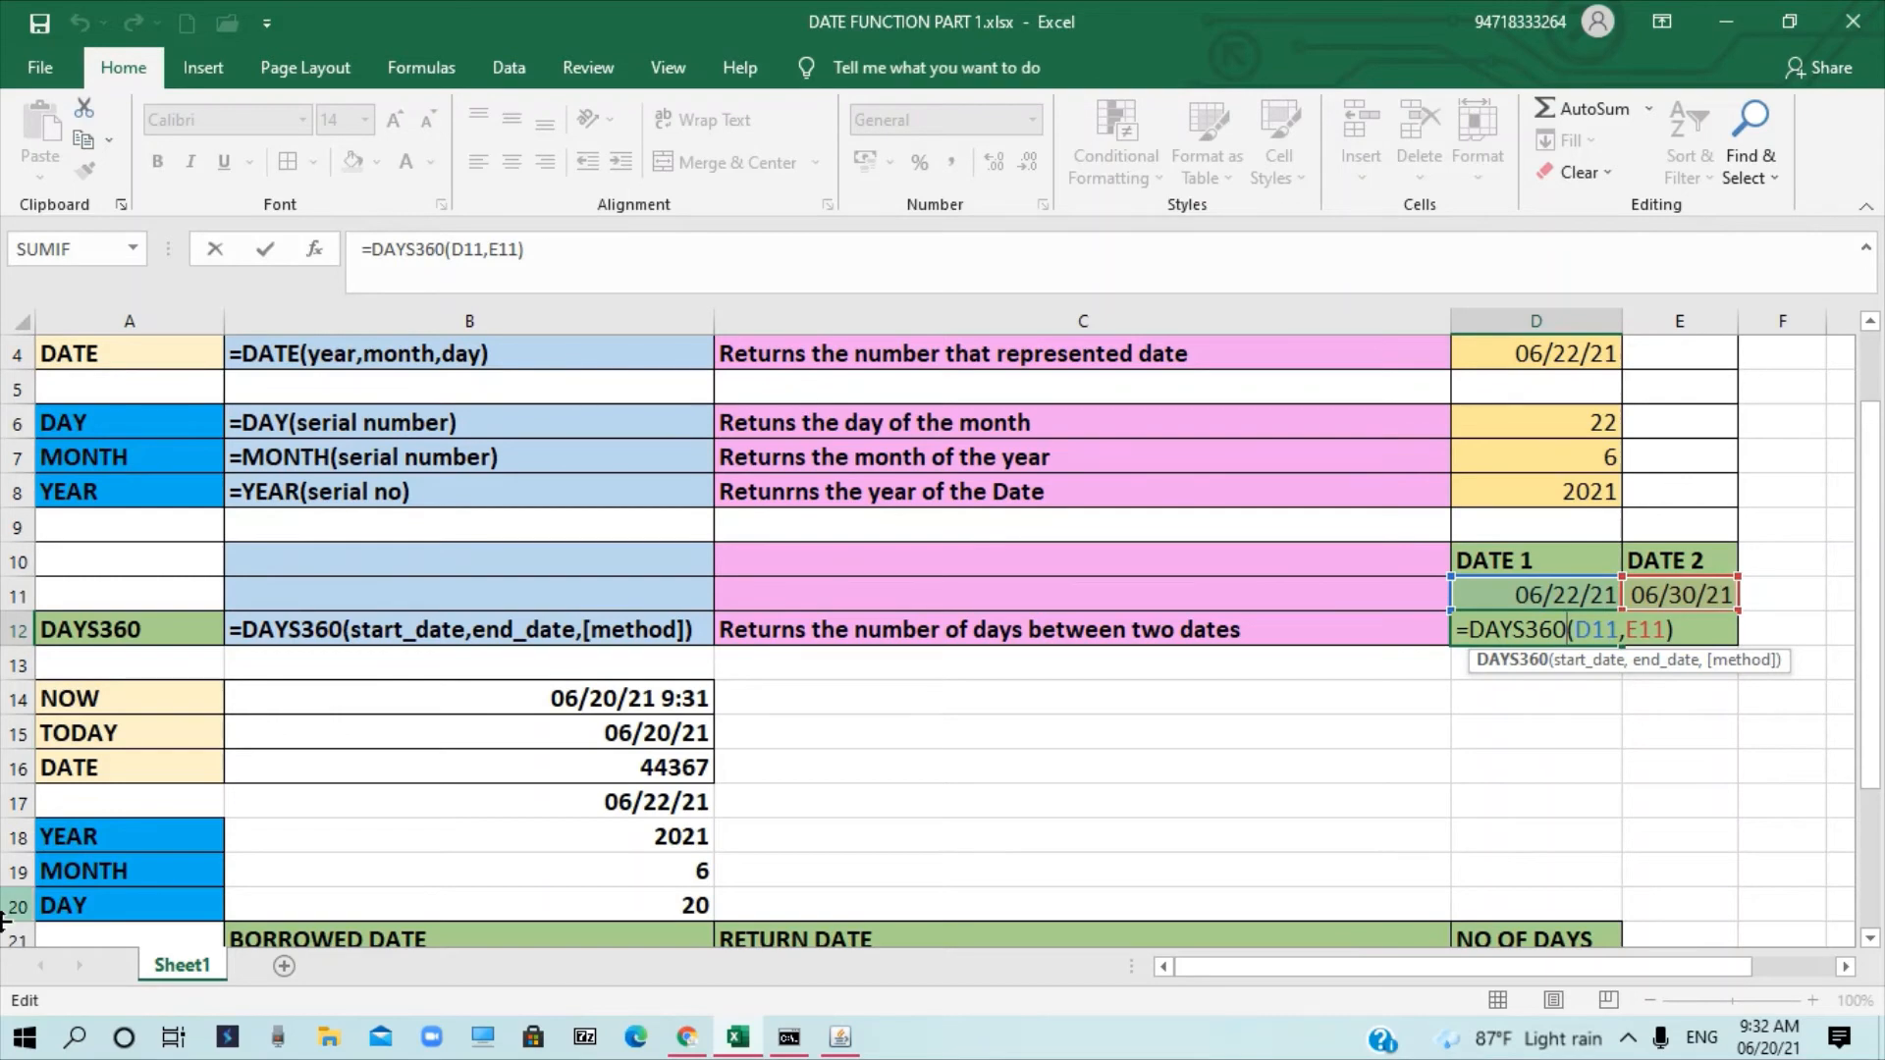
Enter the formula =DAYS360(B22,C22) in cell D22, under NO OF DAYS, to count the days between the borrowed and return dates.
key(Return)
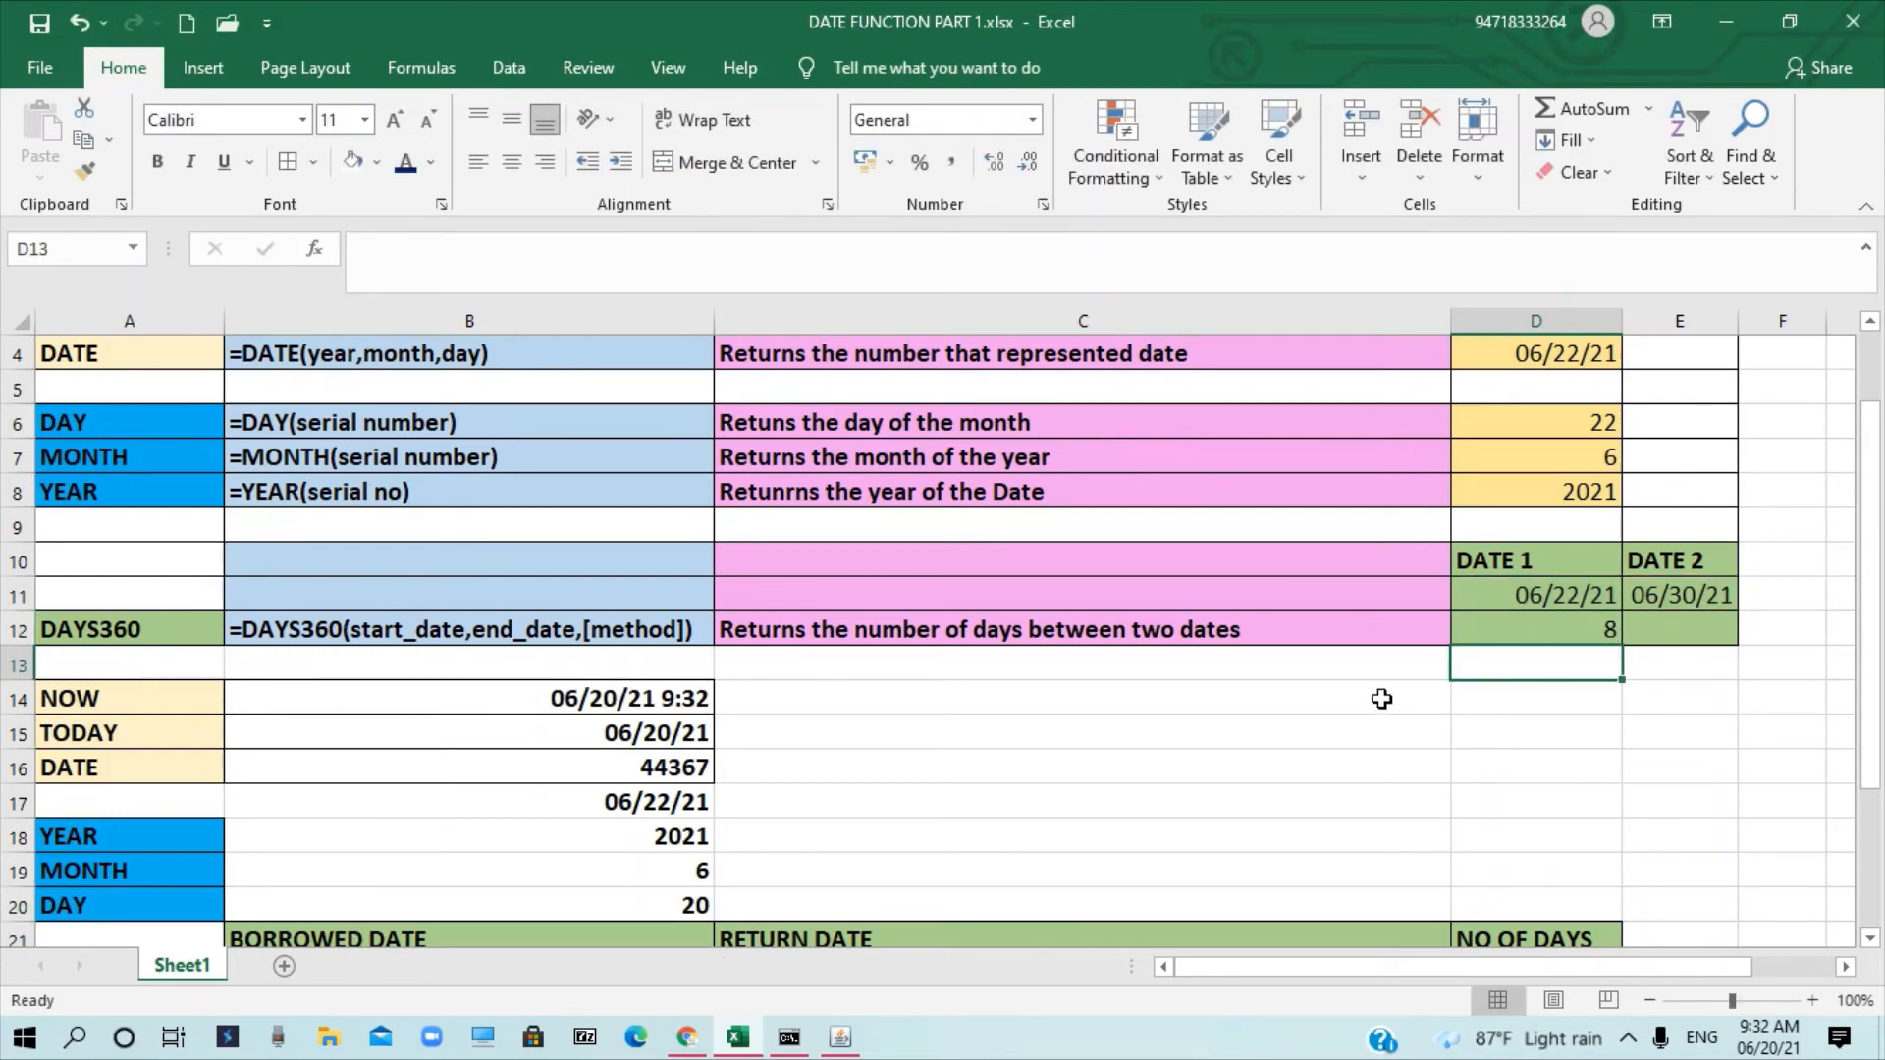
scroll(1047, 709, down, 2)
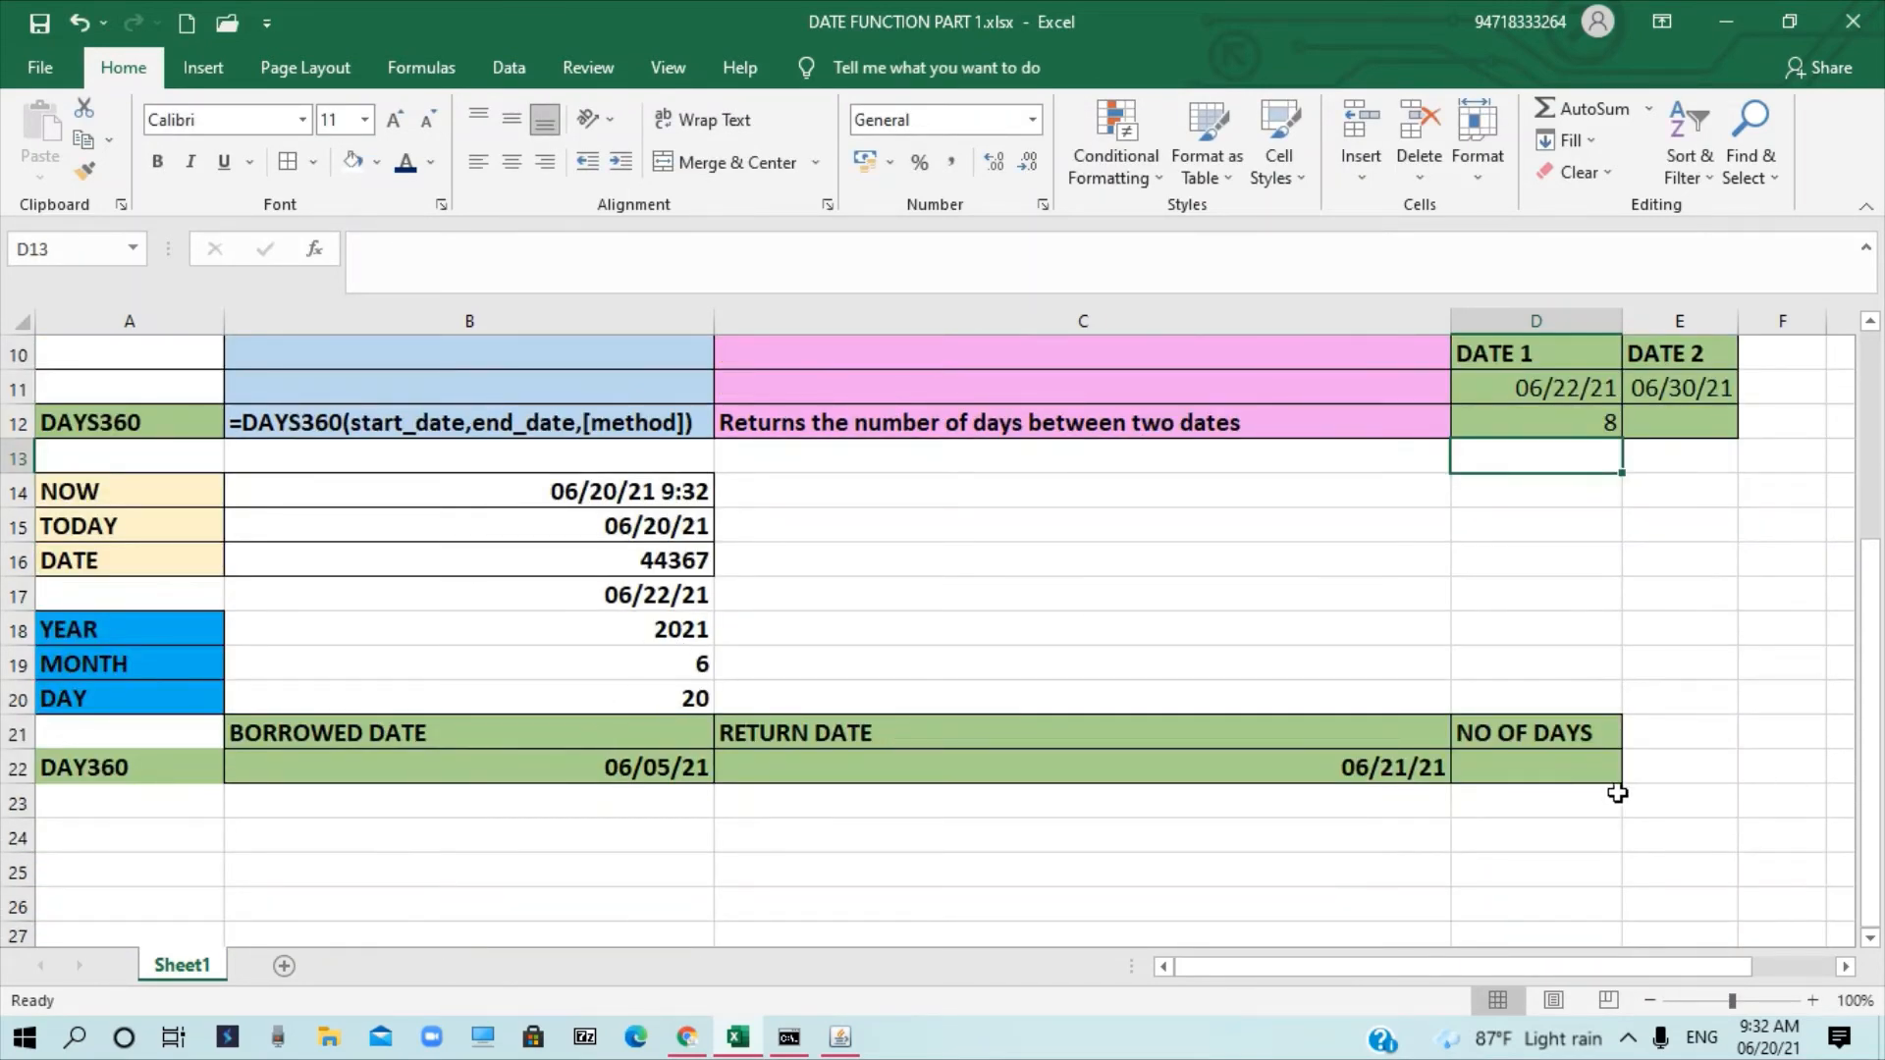
click(1485, 769)
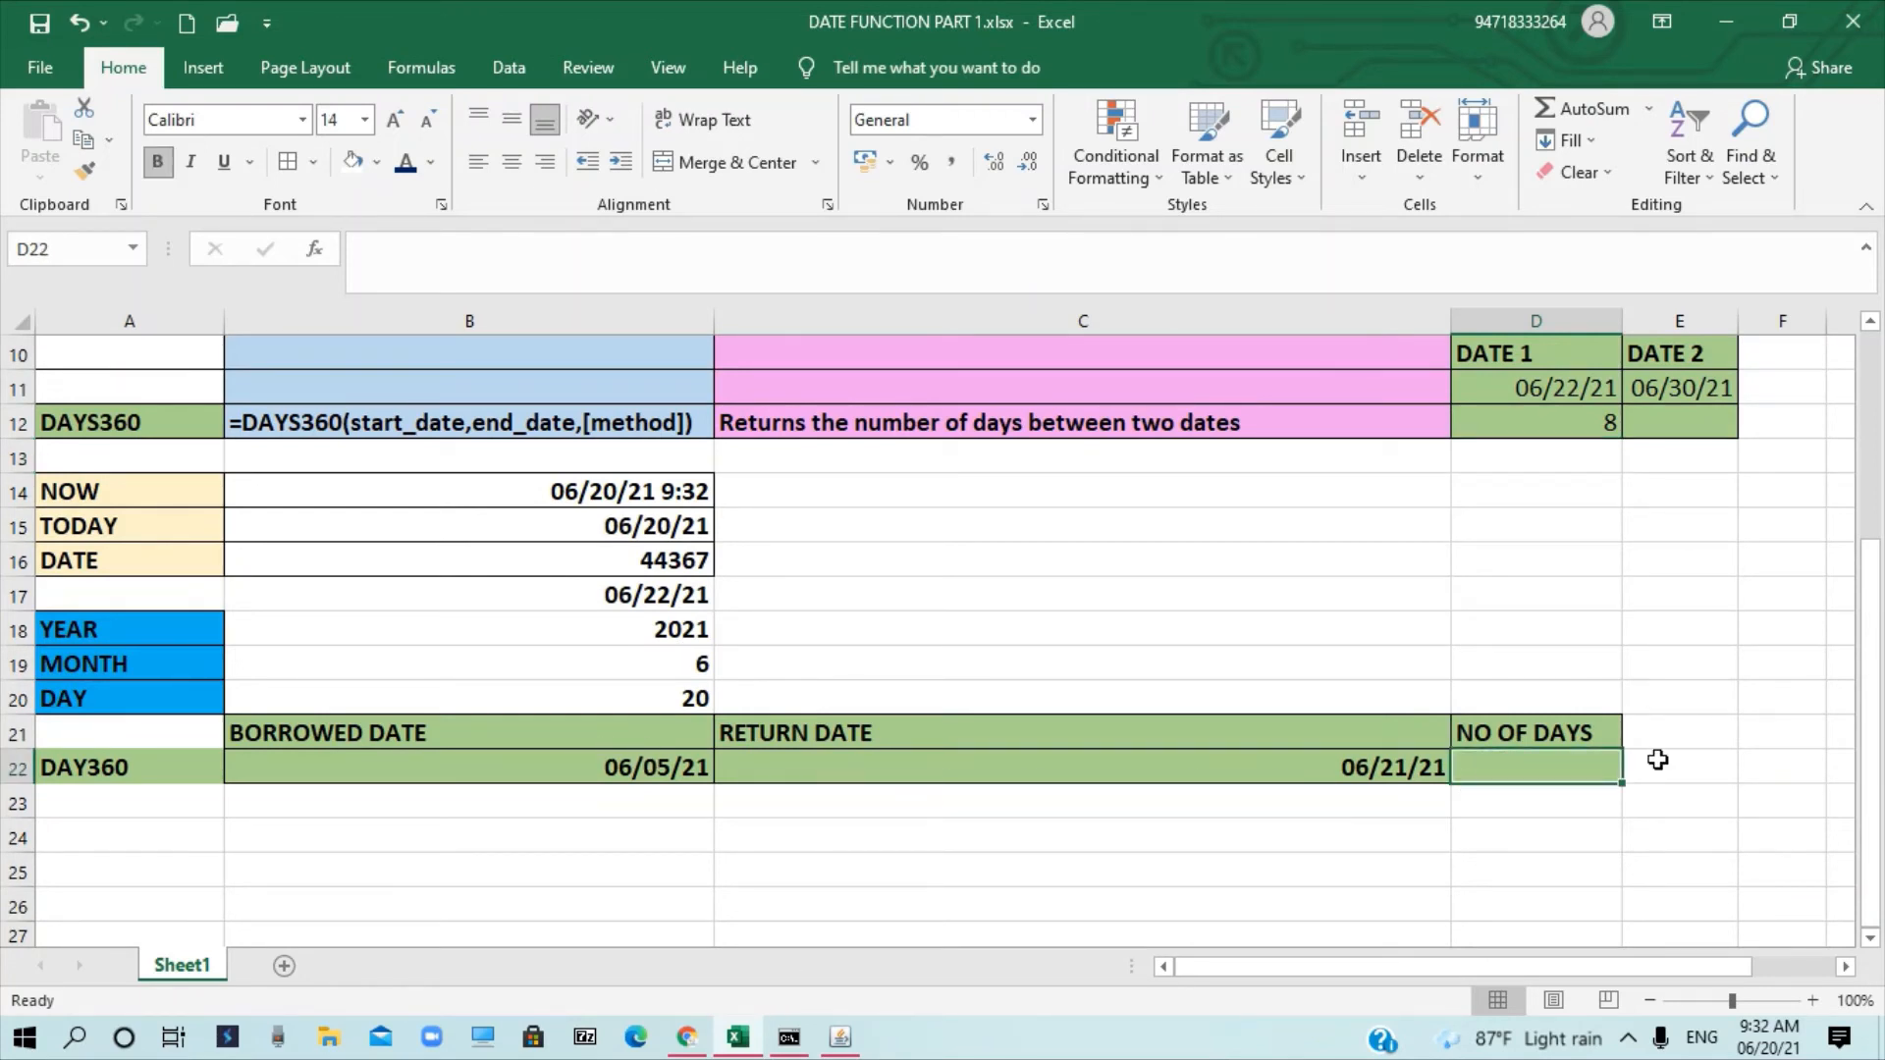
text(=)
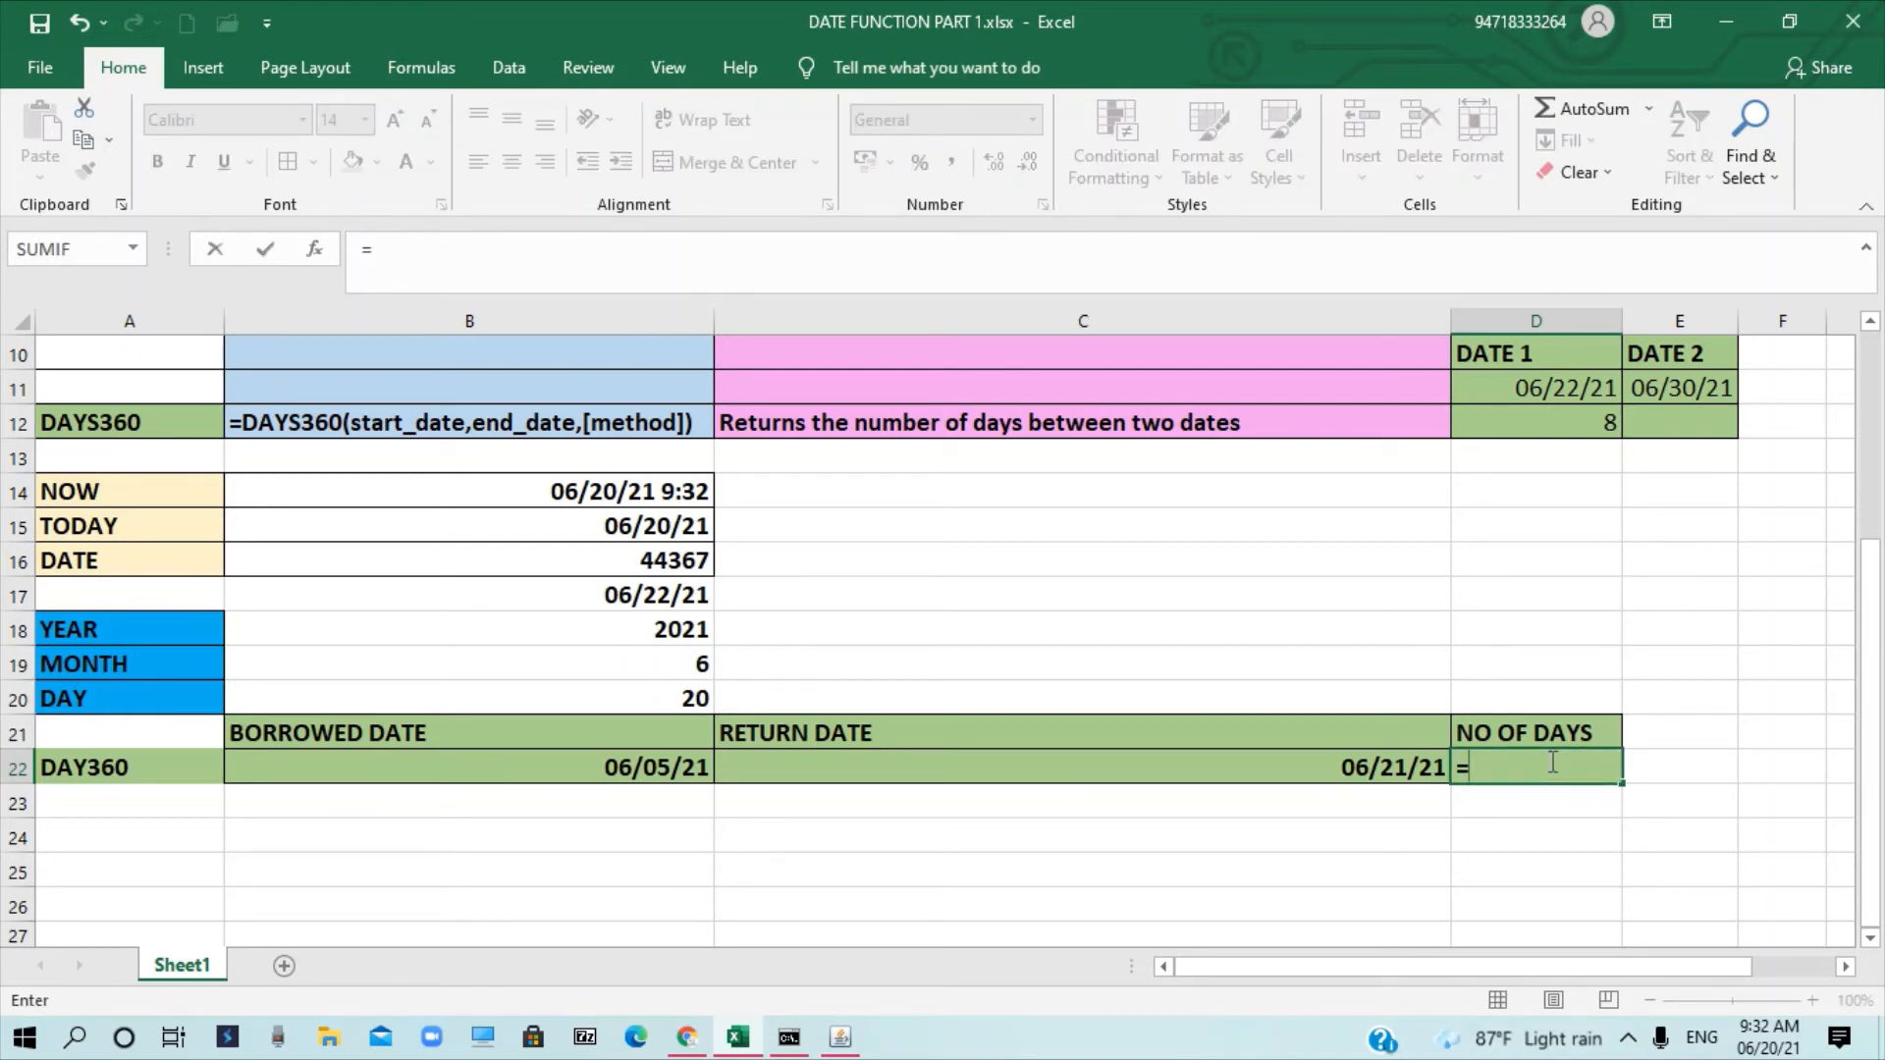
text(DAYS)
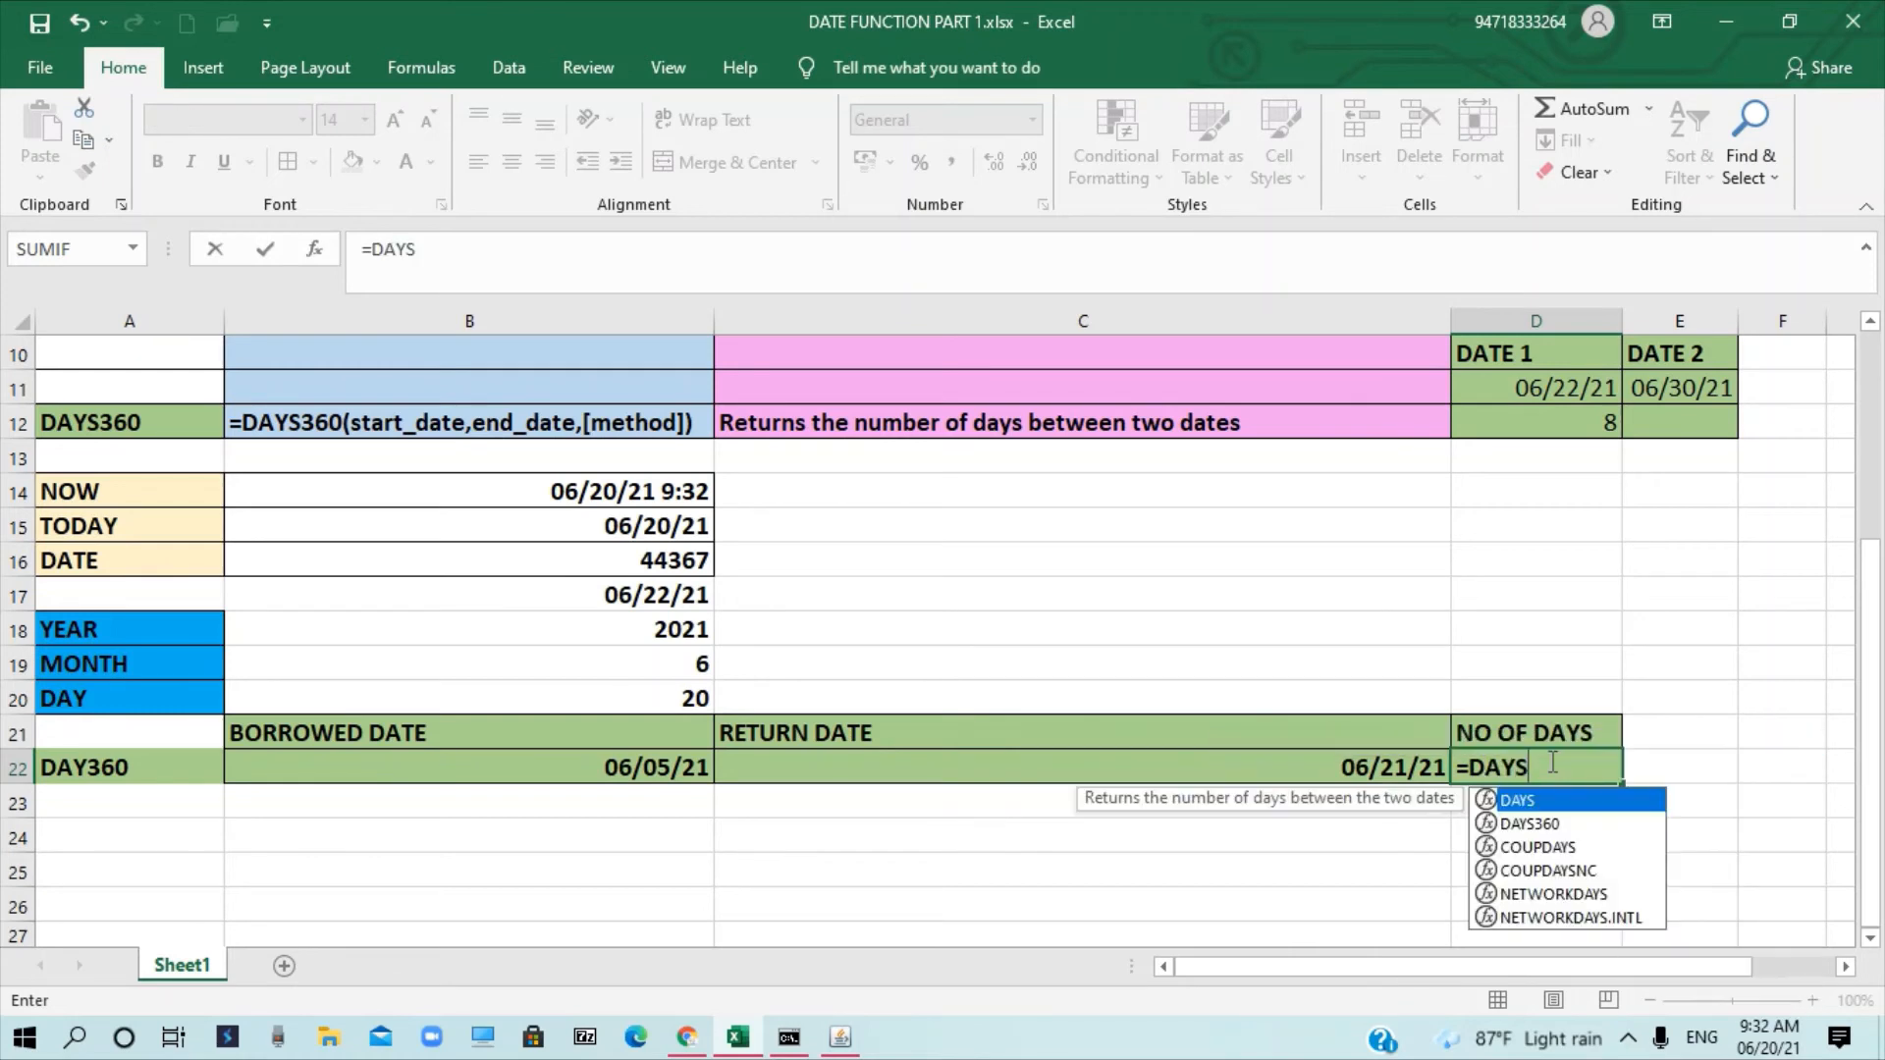
text(360)
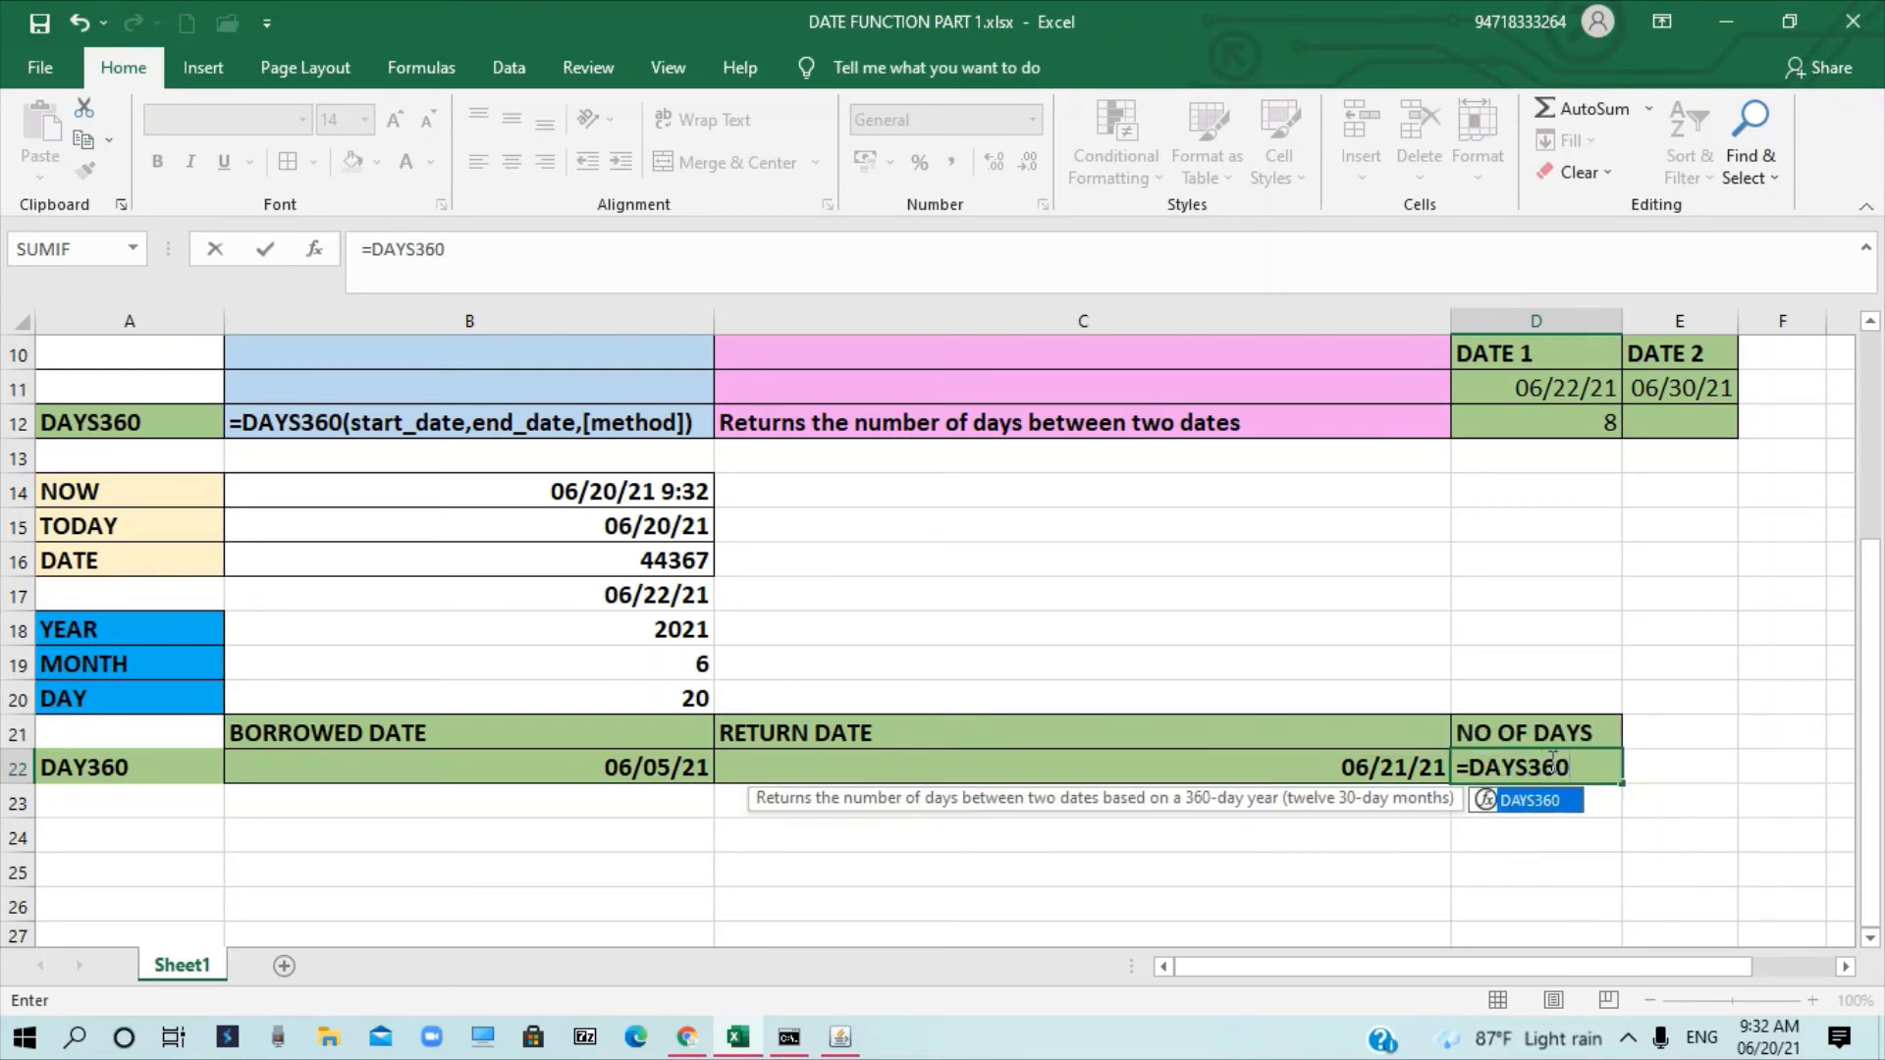
text(()
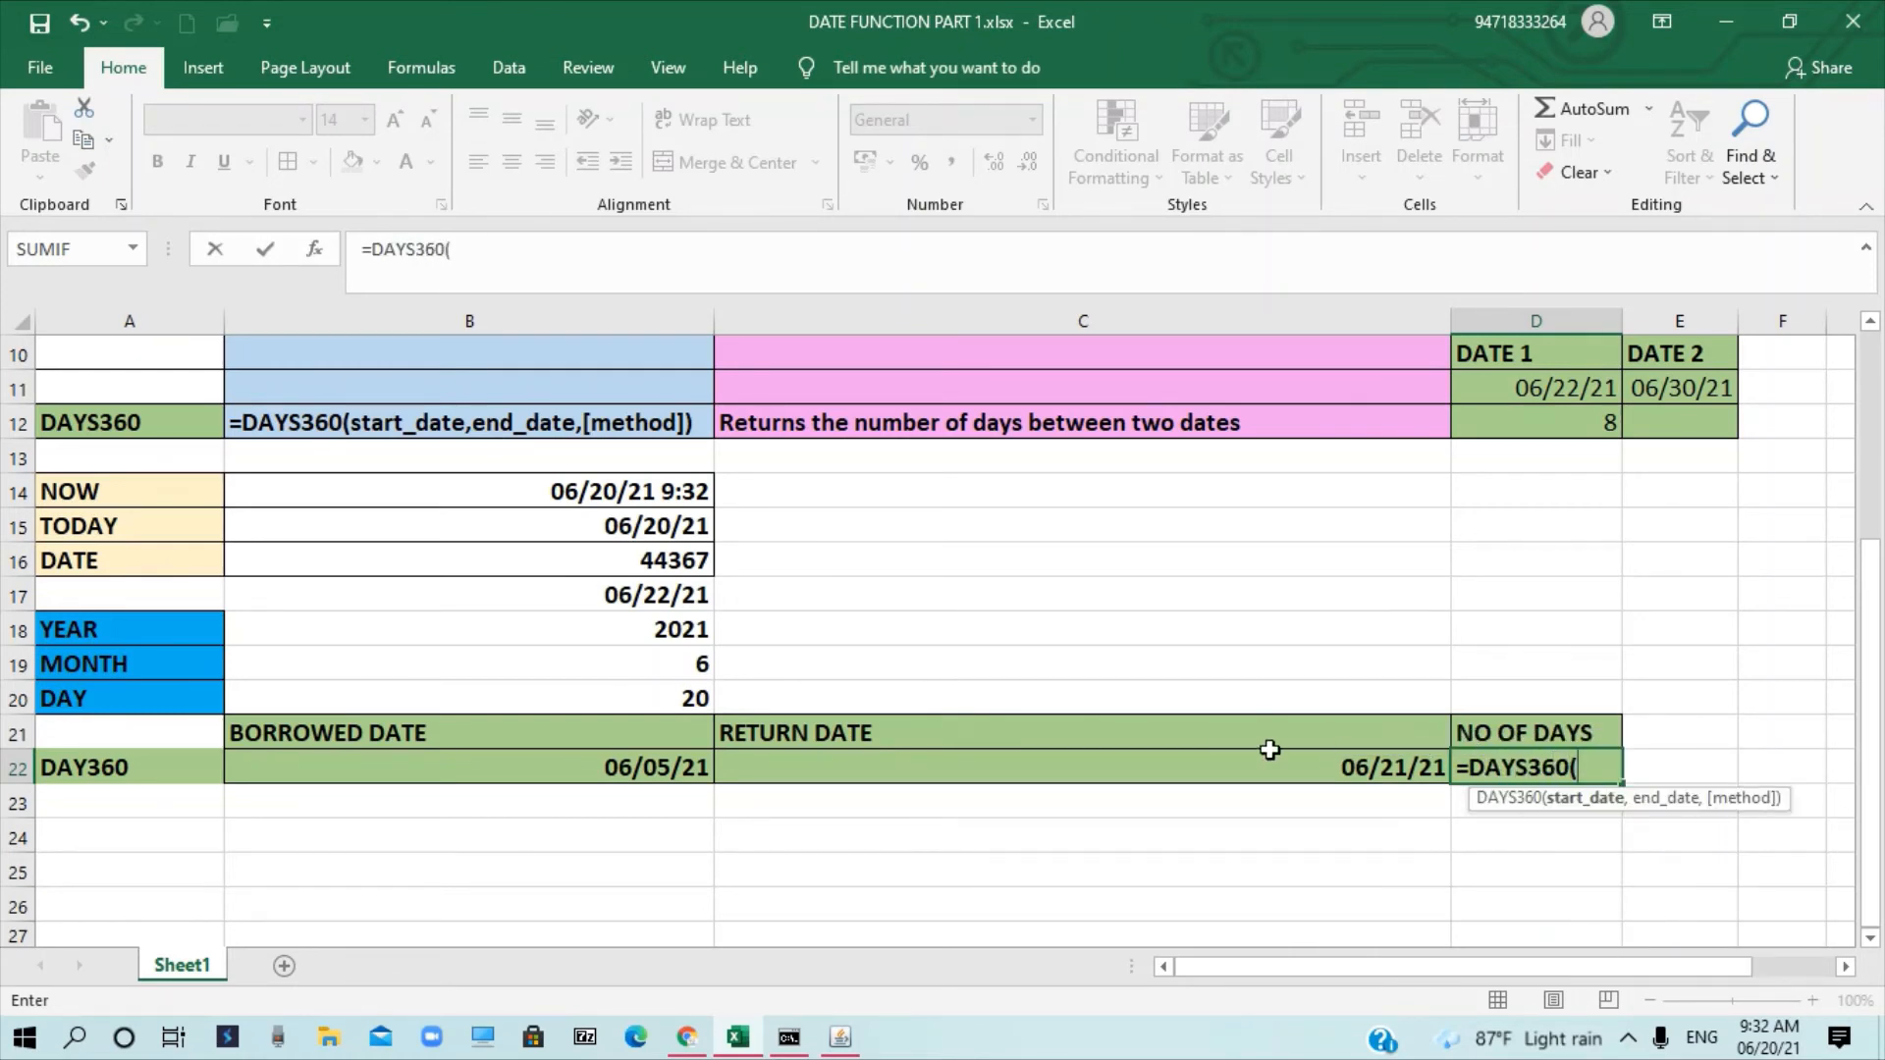
click(565, 774)
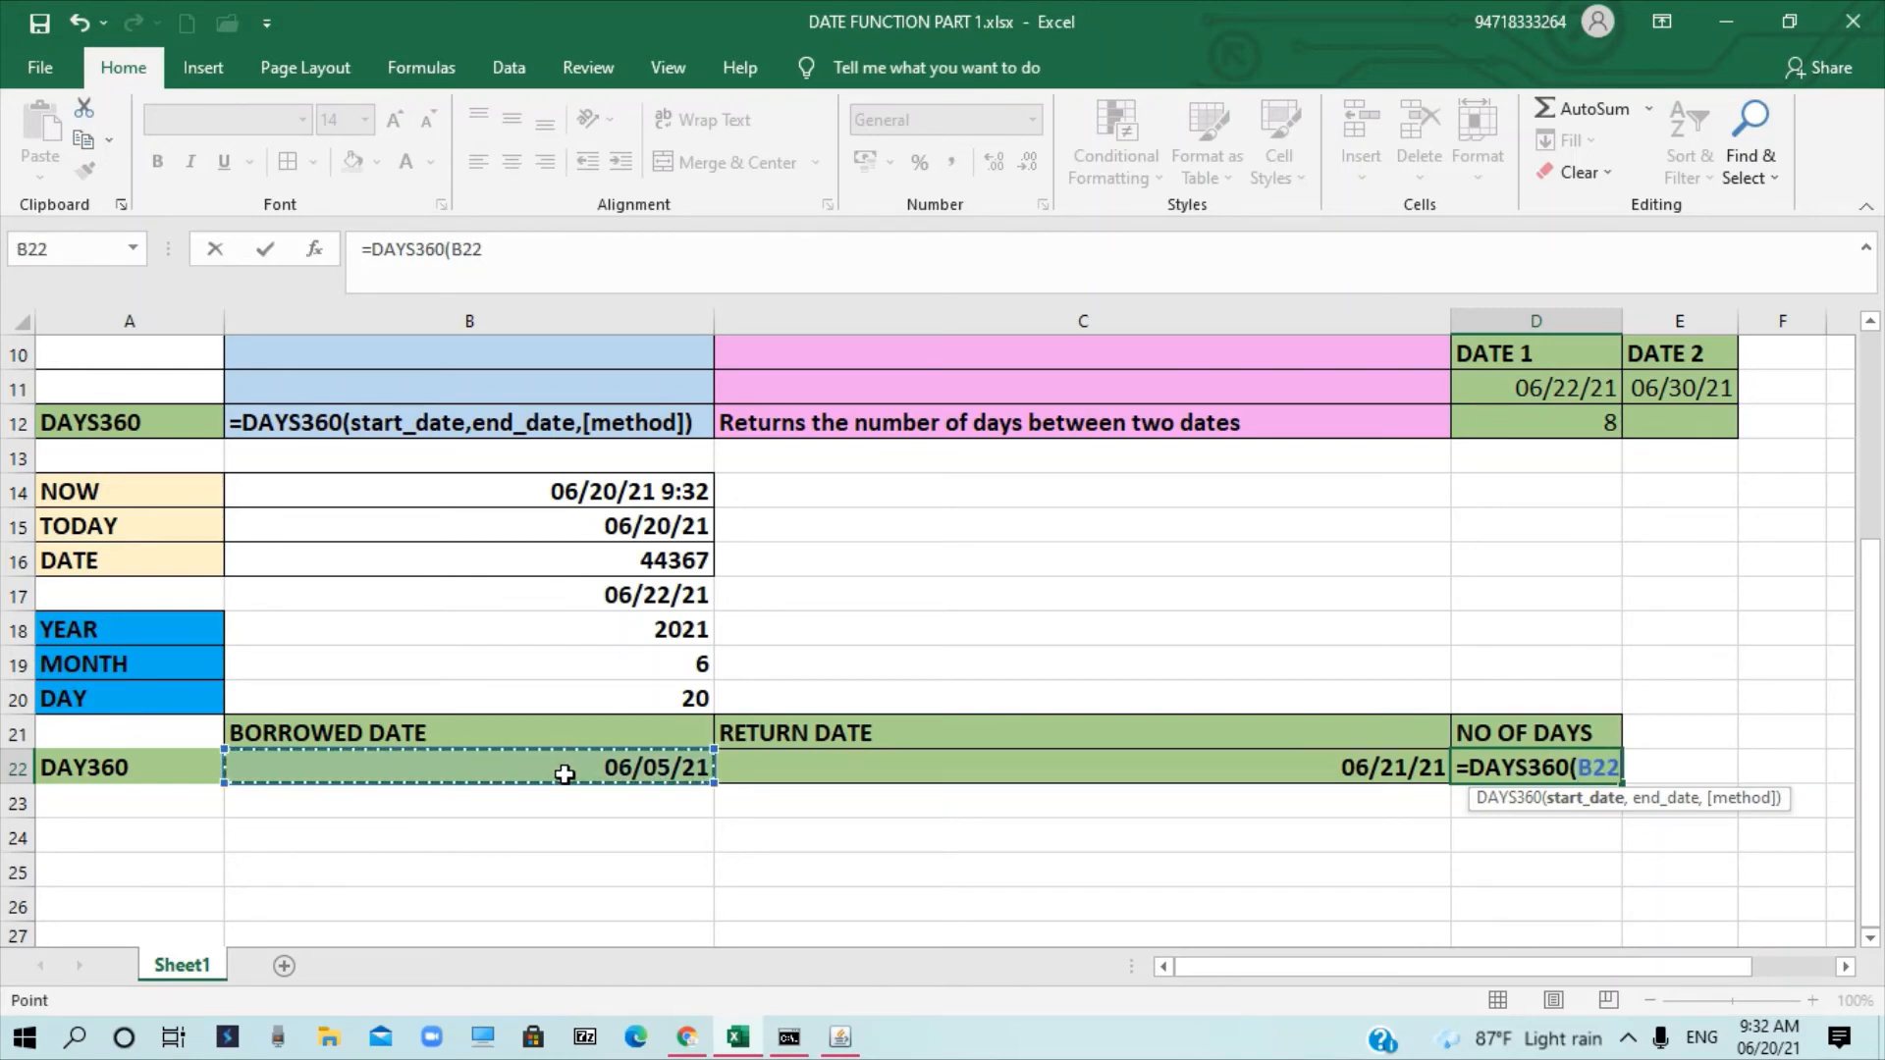
text(,)
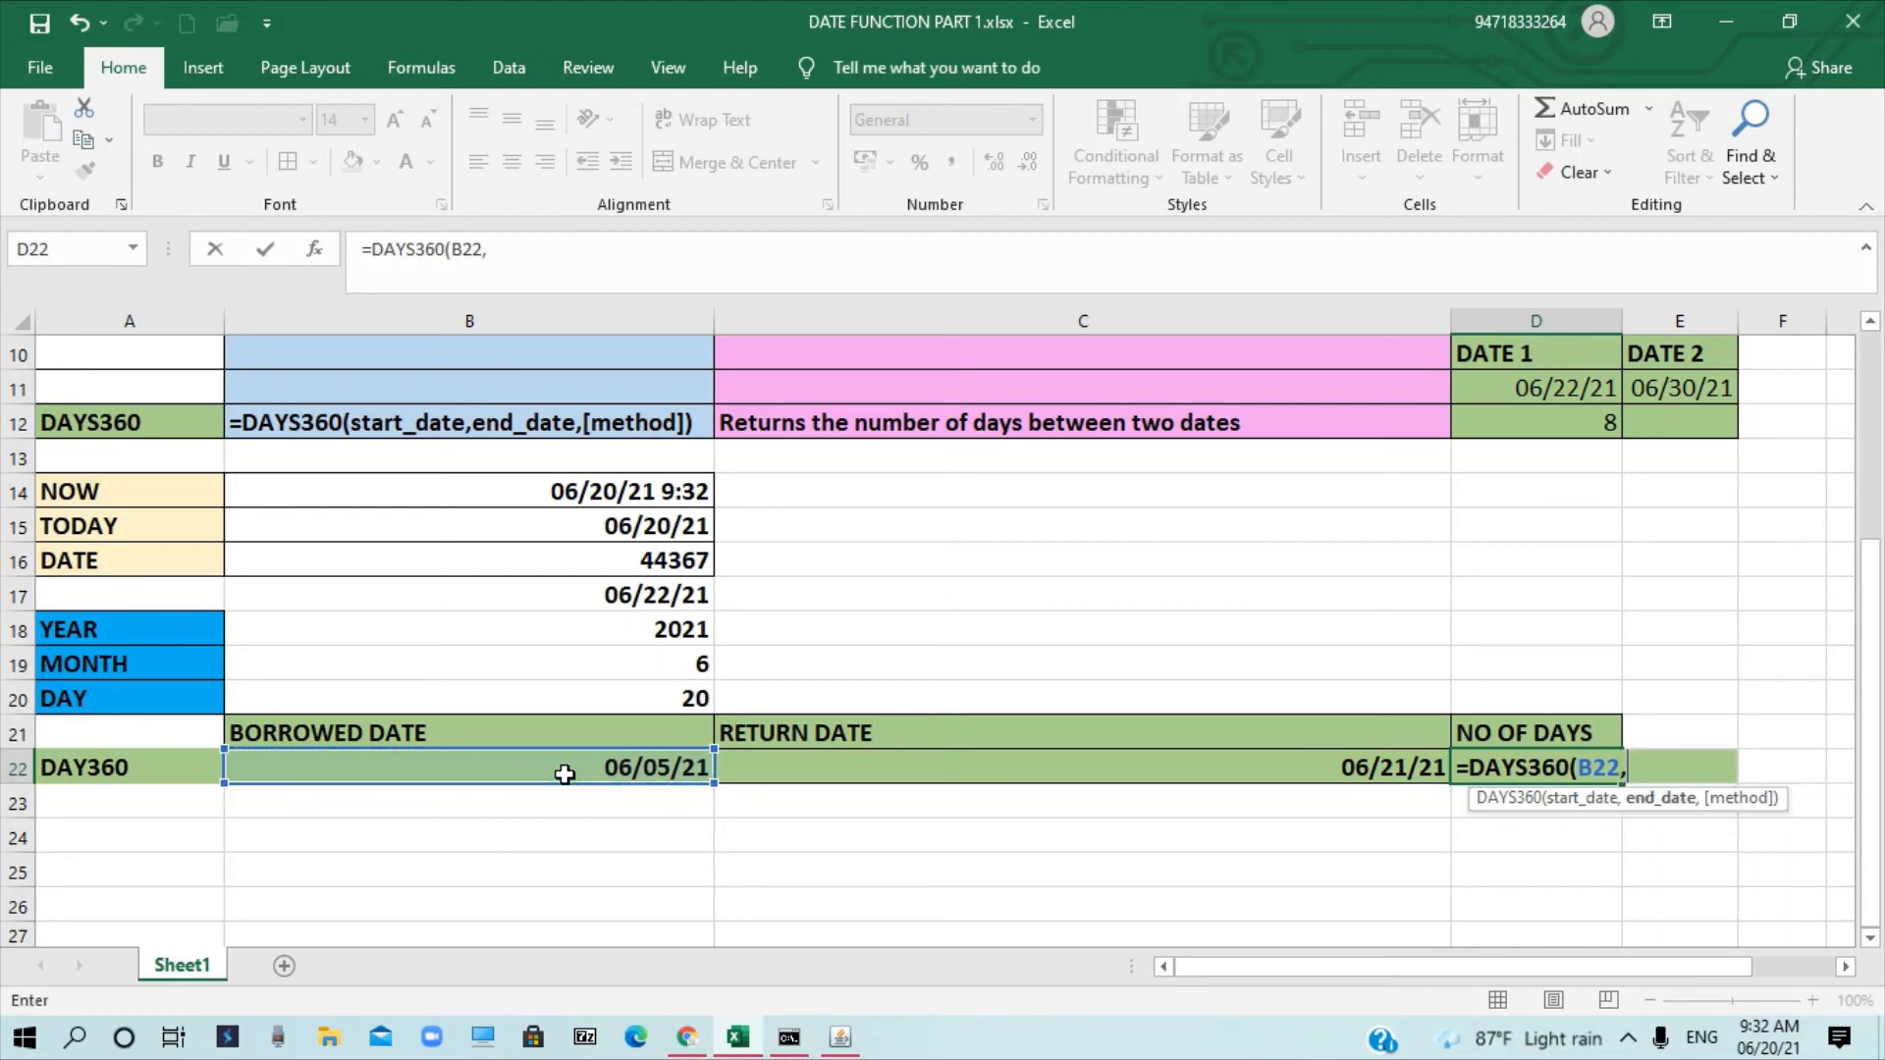
click(873, 768)
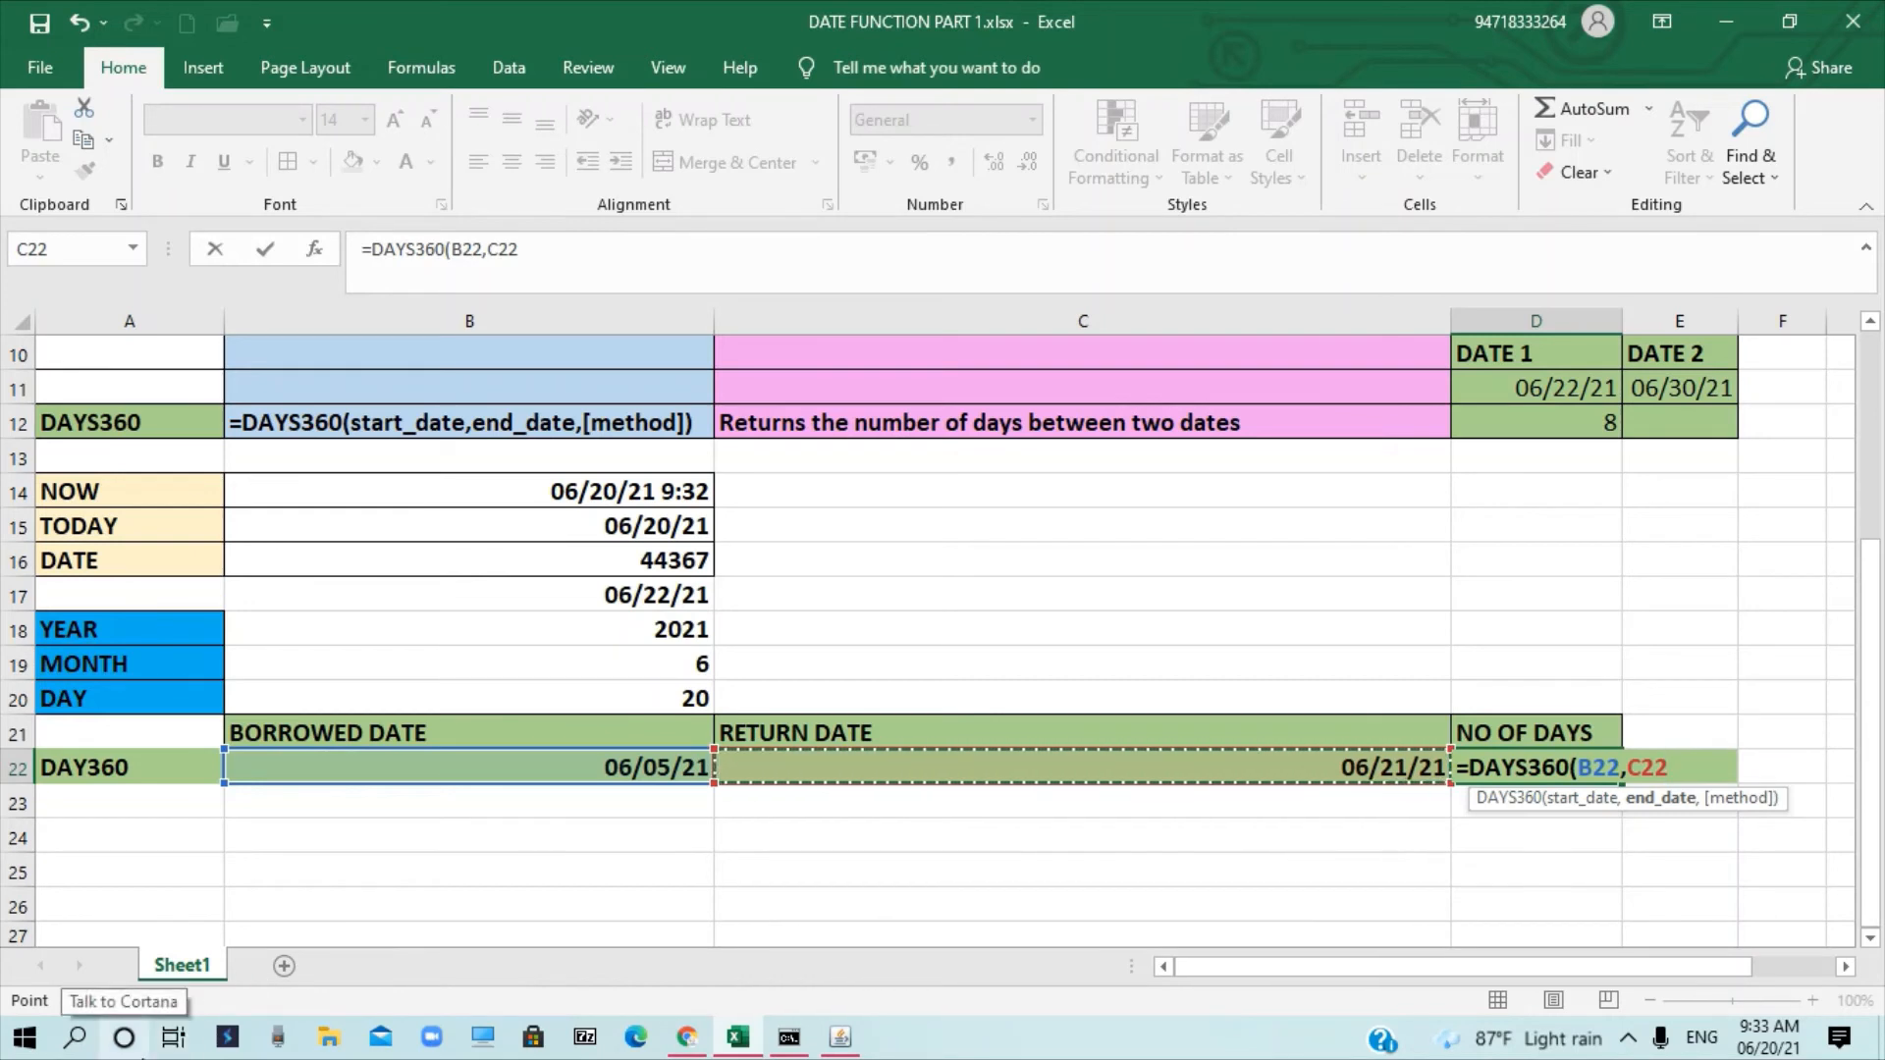
text())
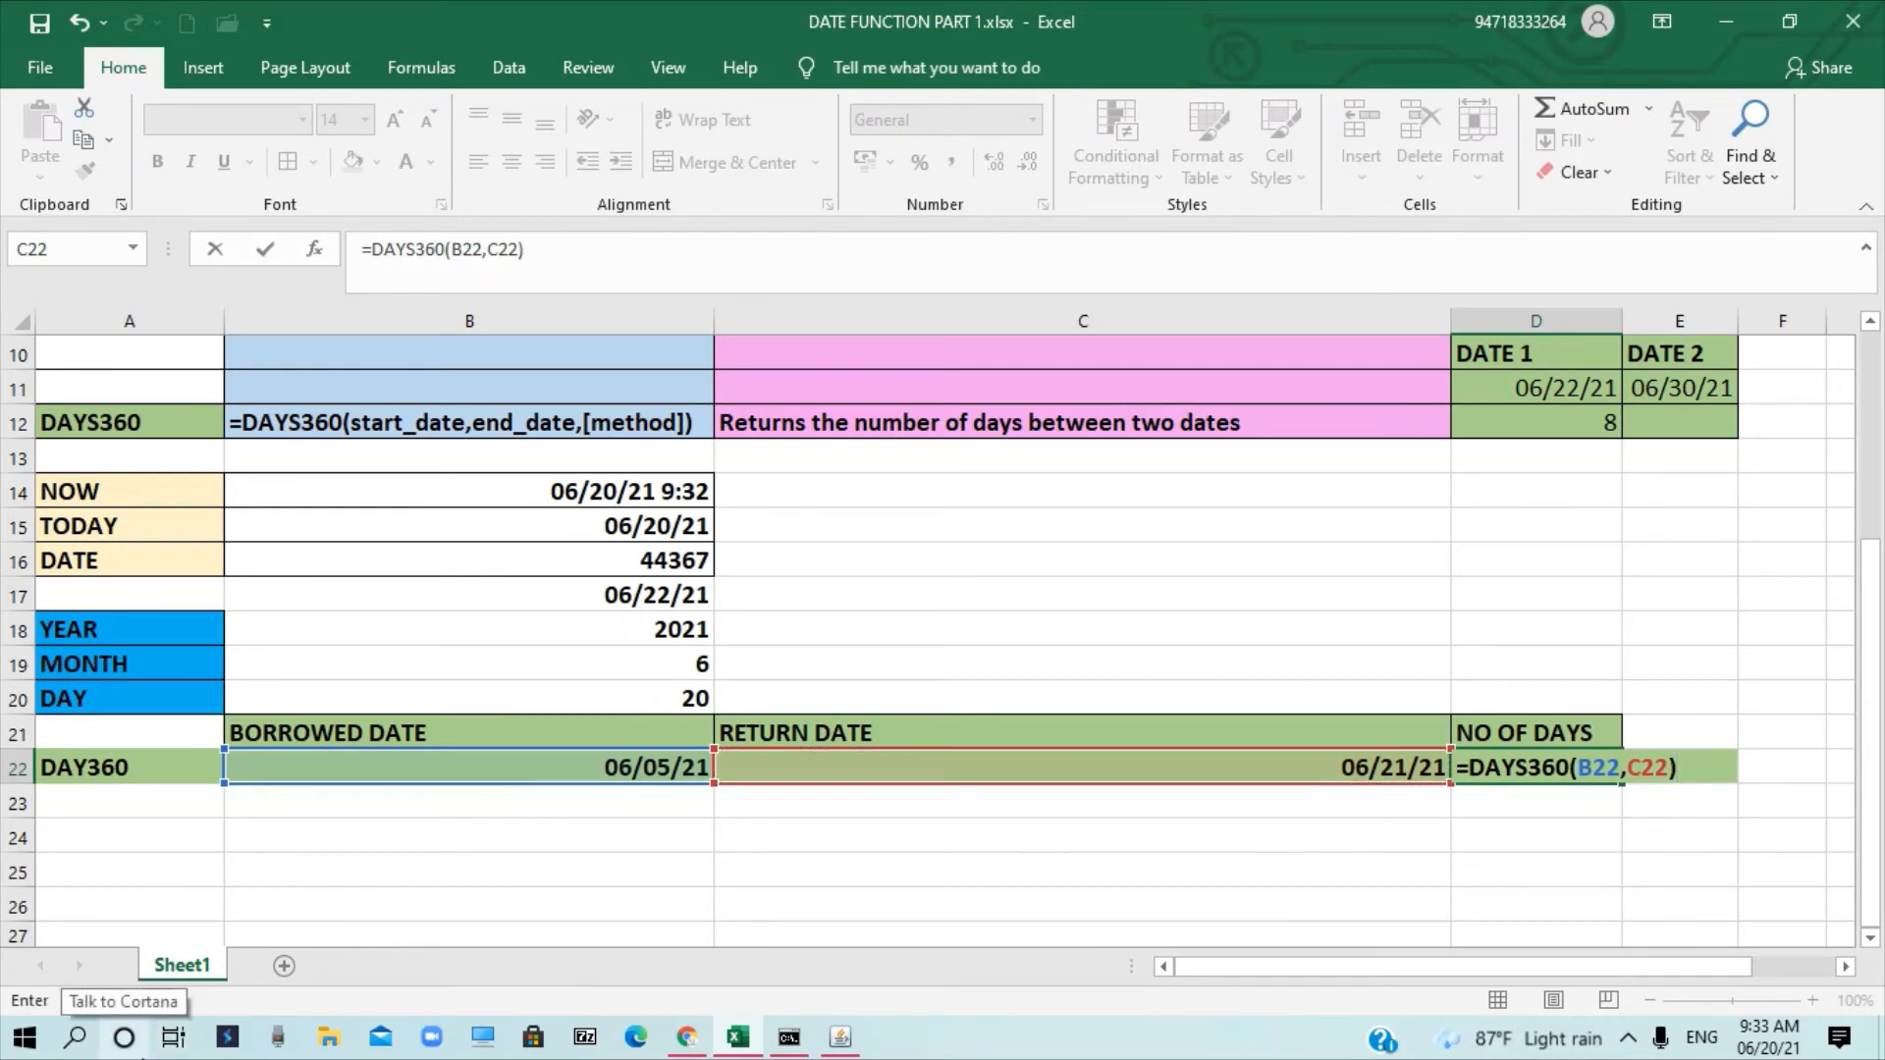
key(Return)
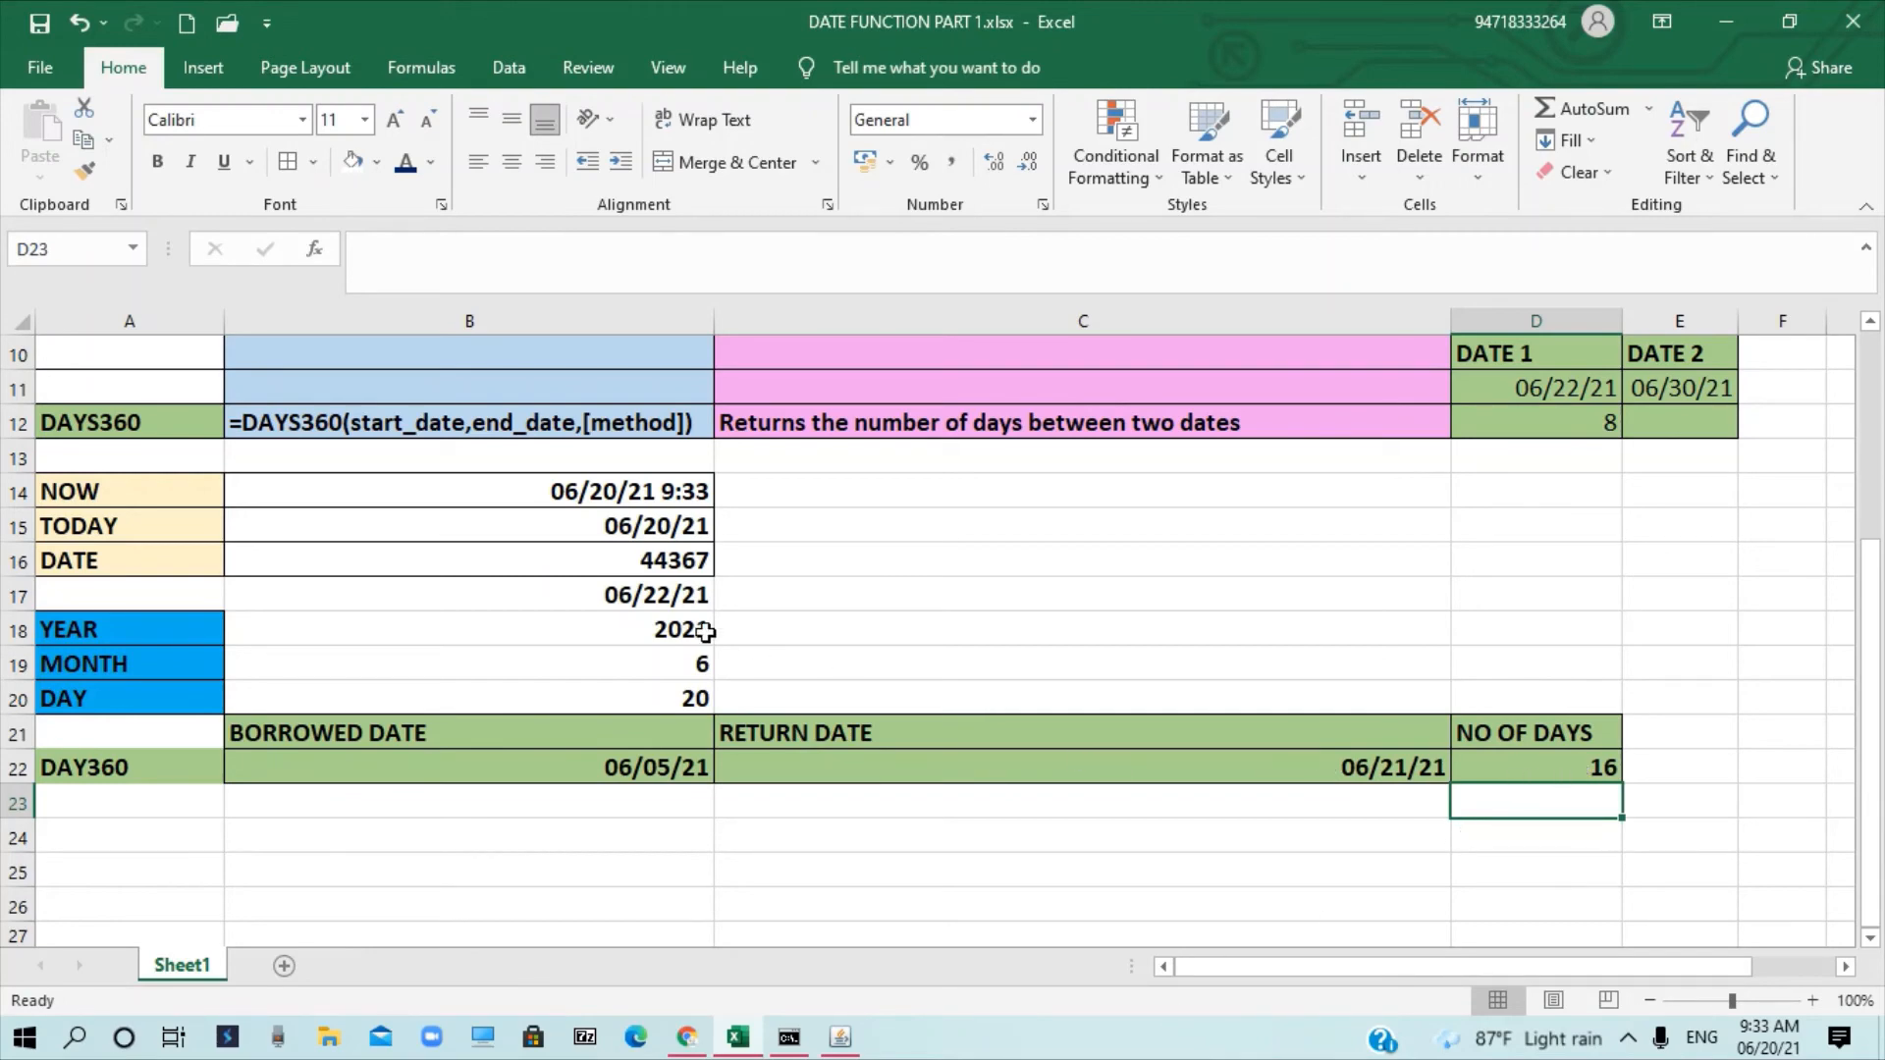
Review the completed practice formulas for NOW, TODAY, DATE, YEAR, MONTH and DAY in B14:B20, and the DAY360 row.
scroll(707, 633, up, 3)
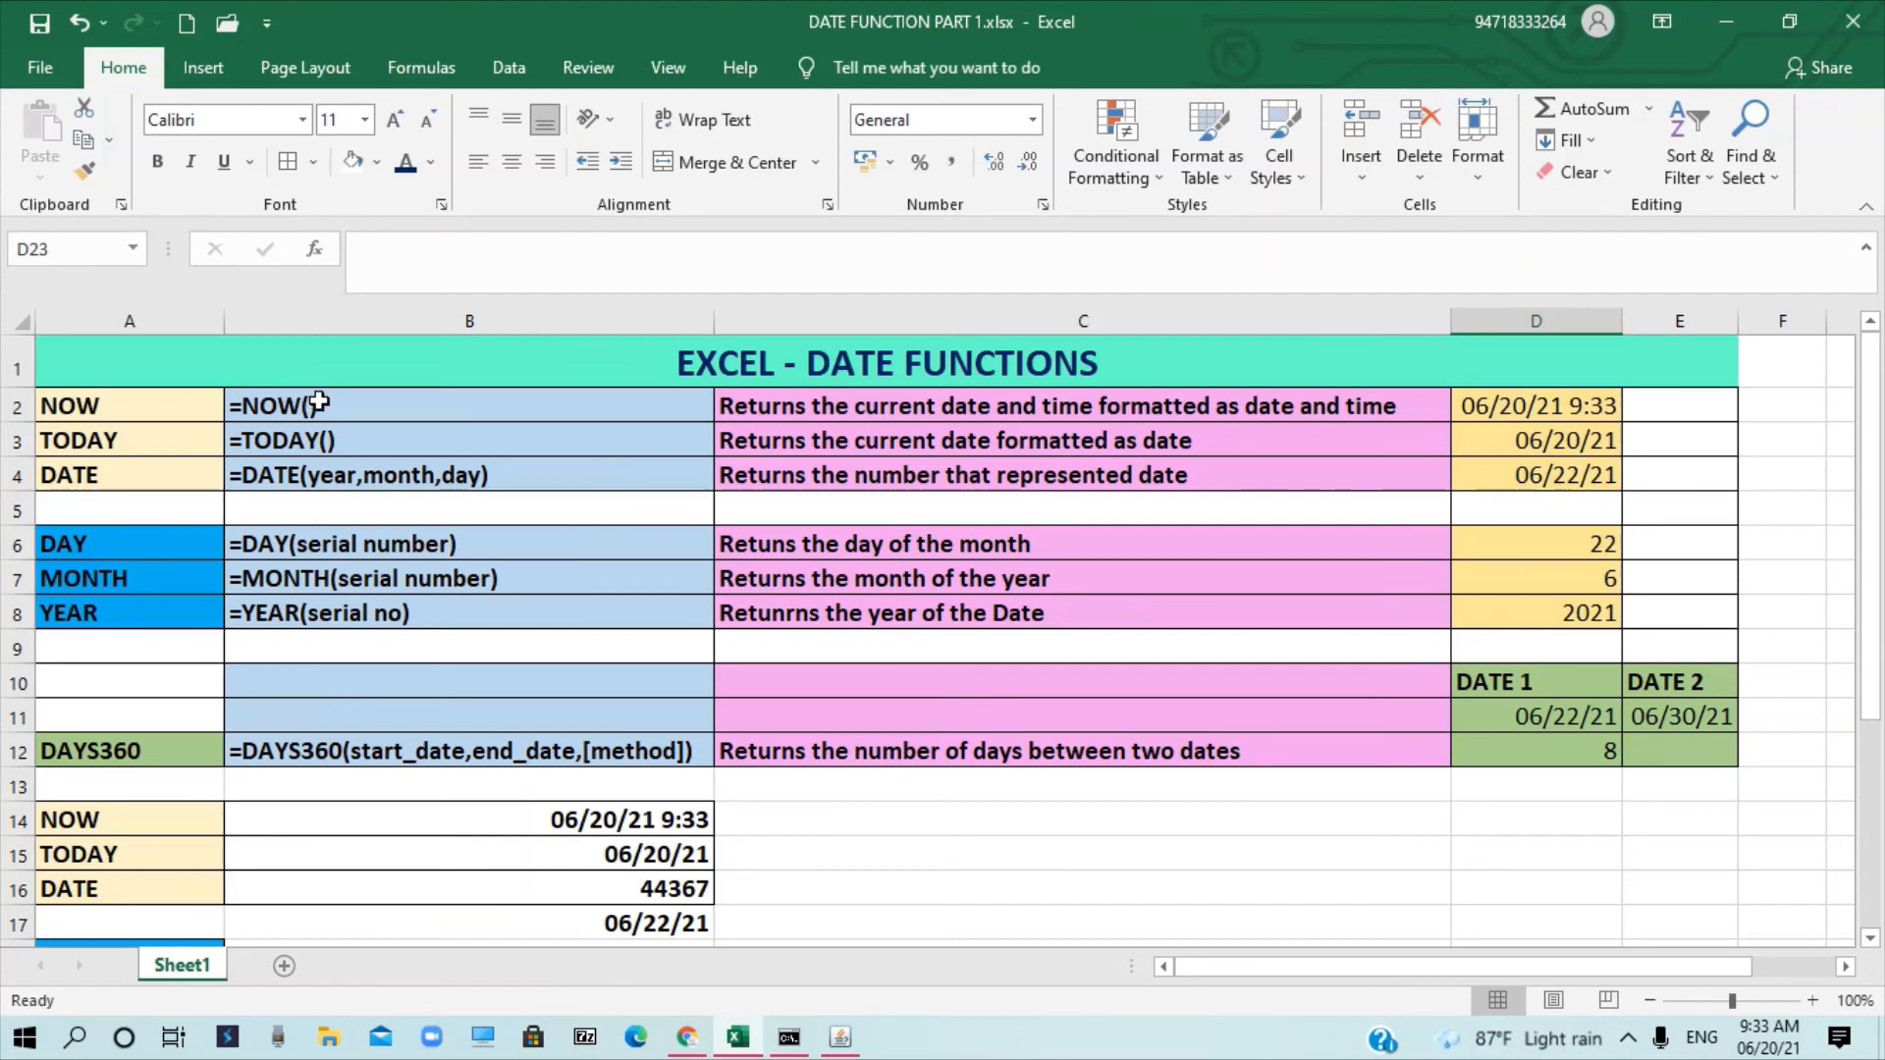
click(536, 816)
click(526, 862)
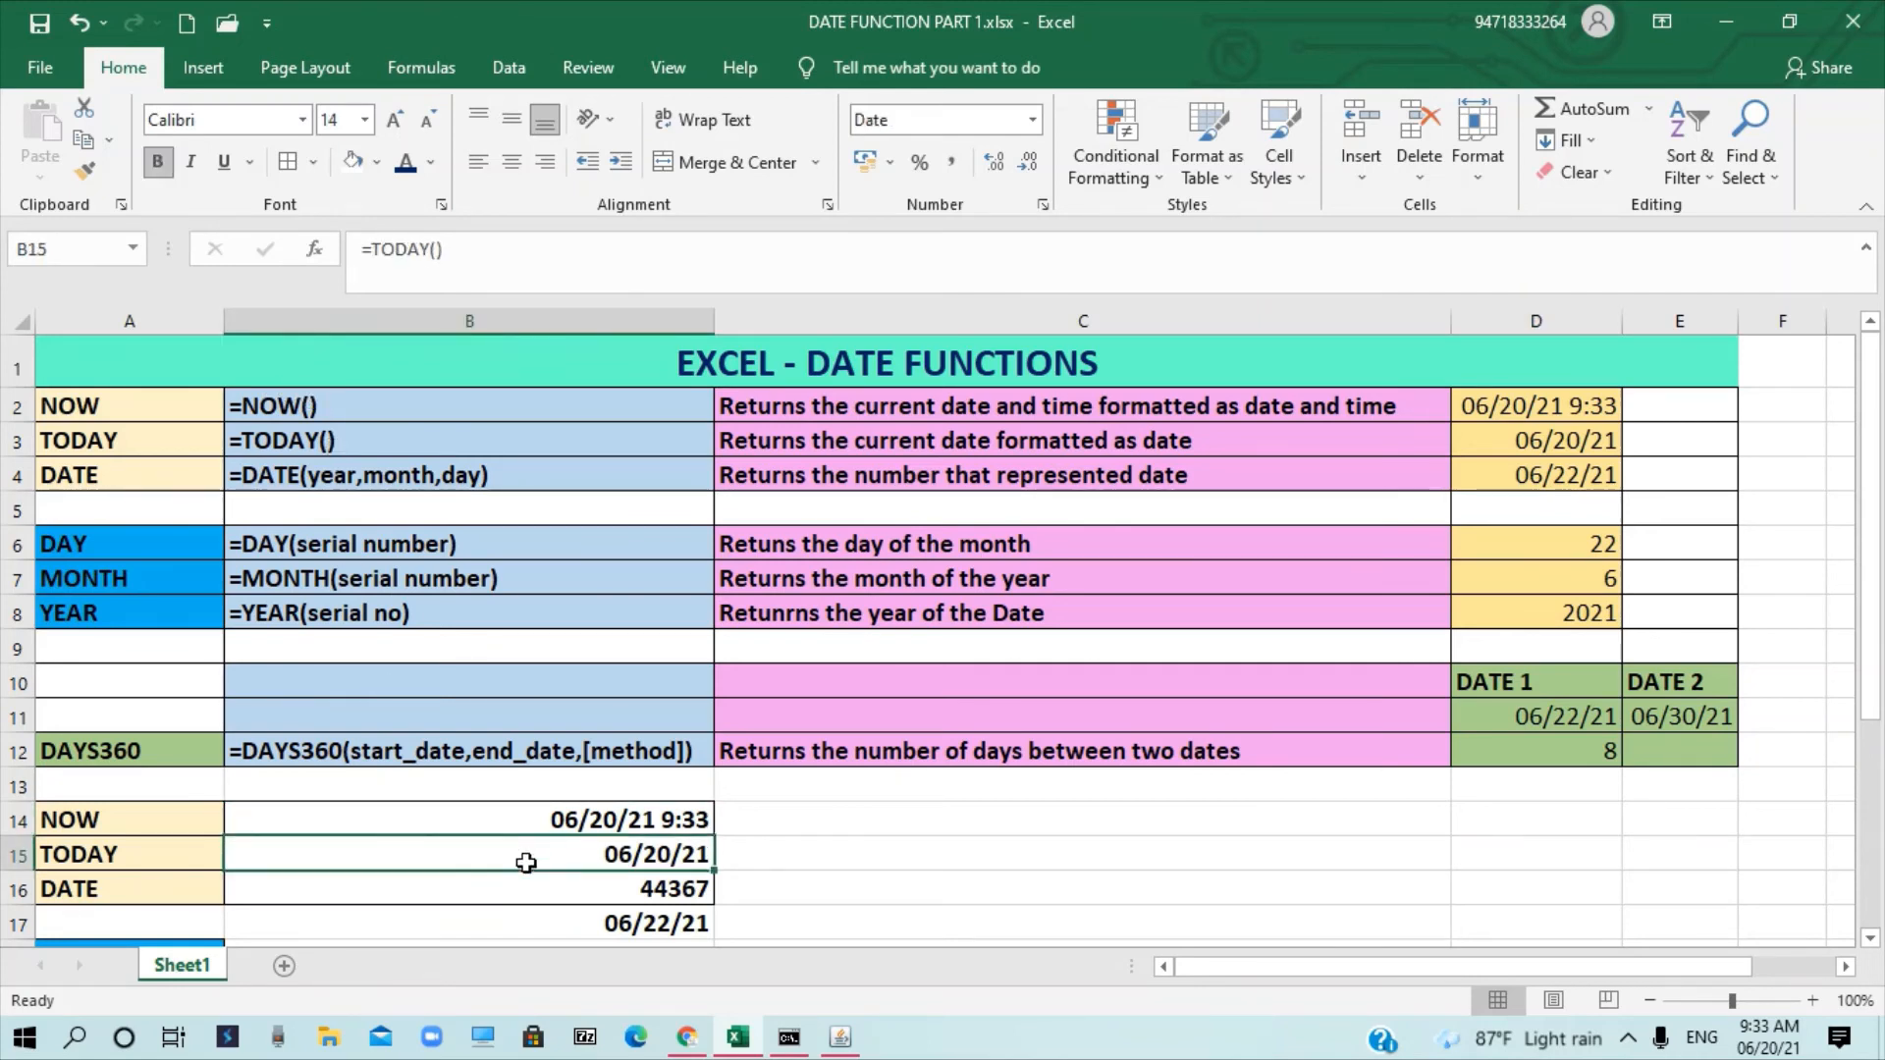
scroll(526, 859, down, 1)
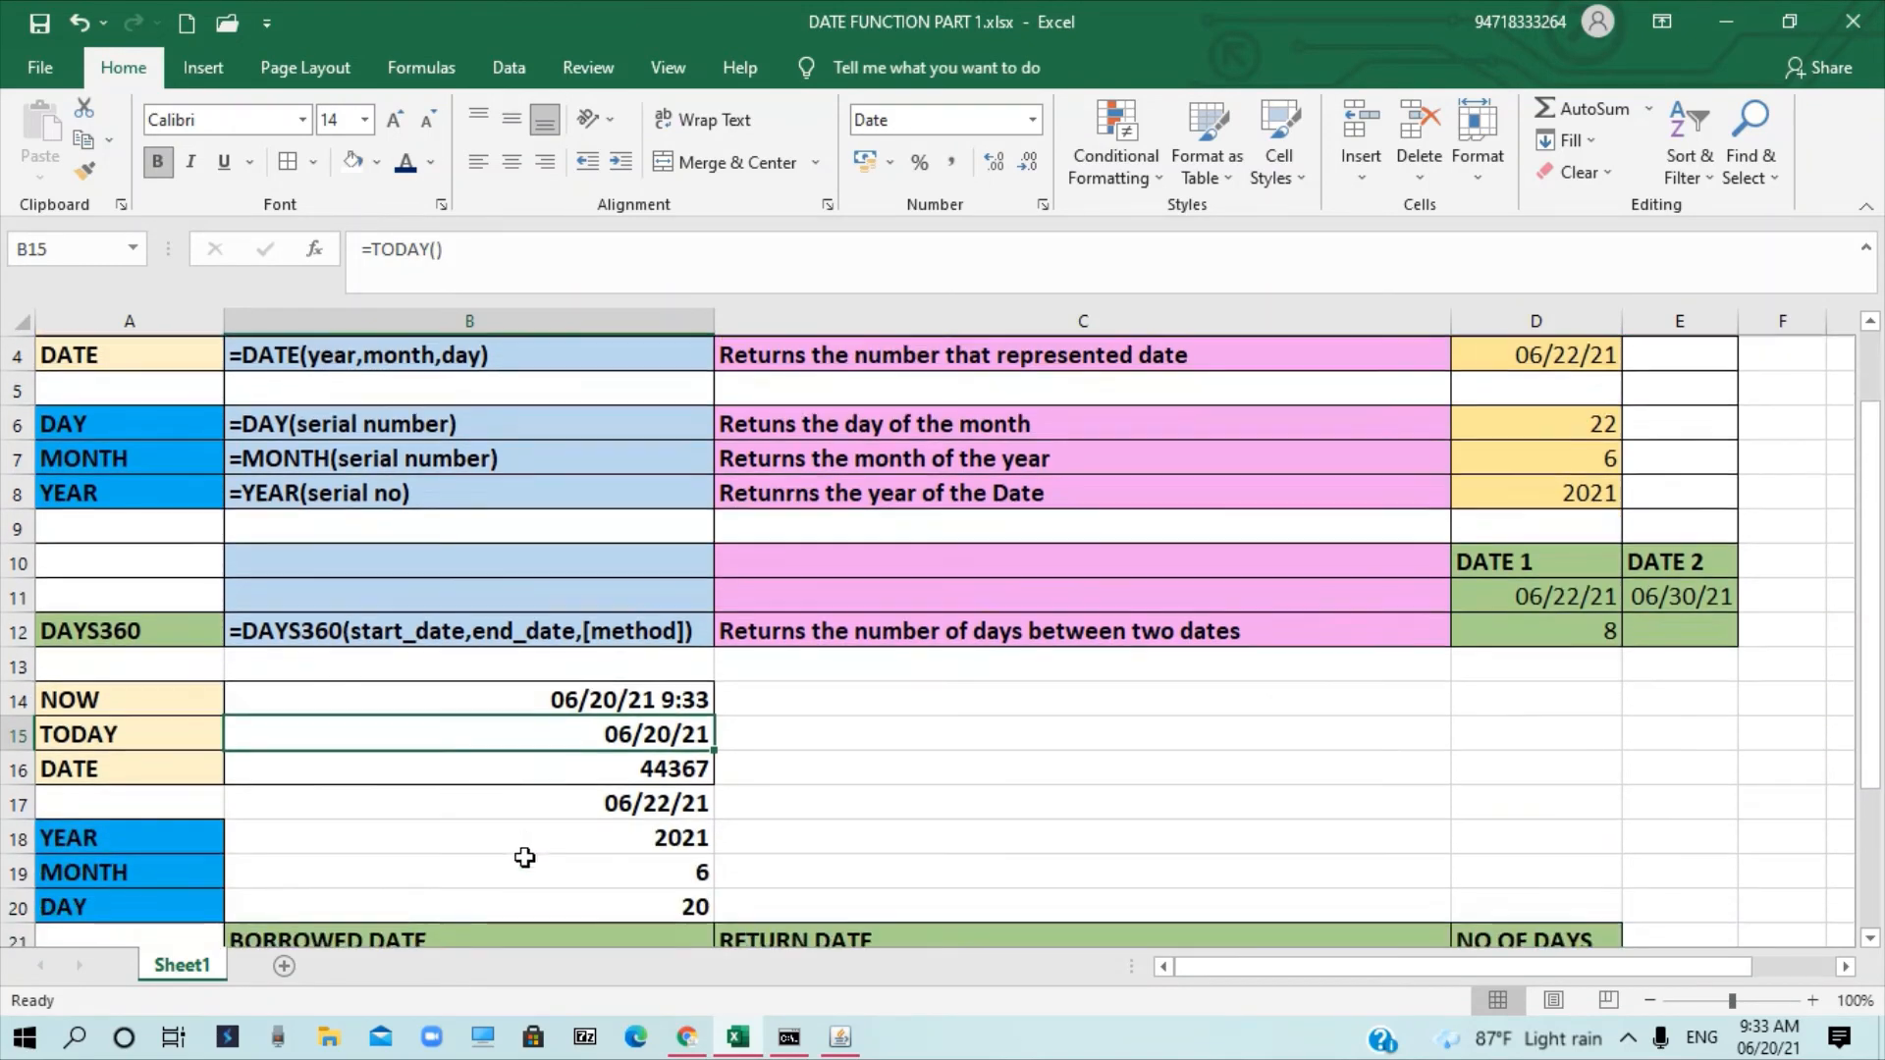
click(537, 771)
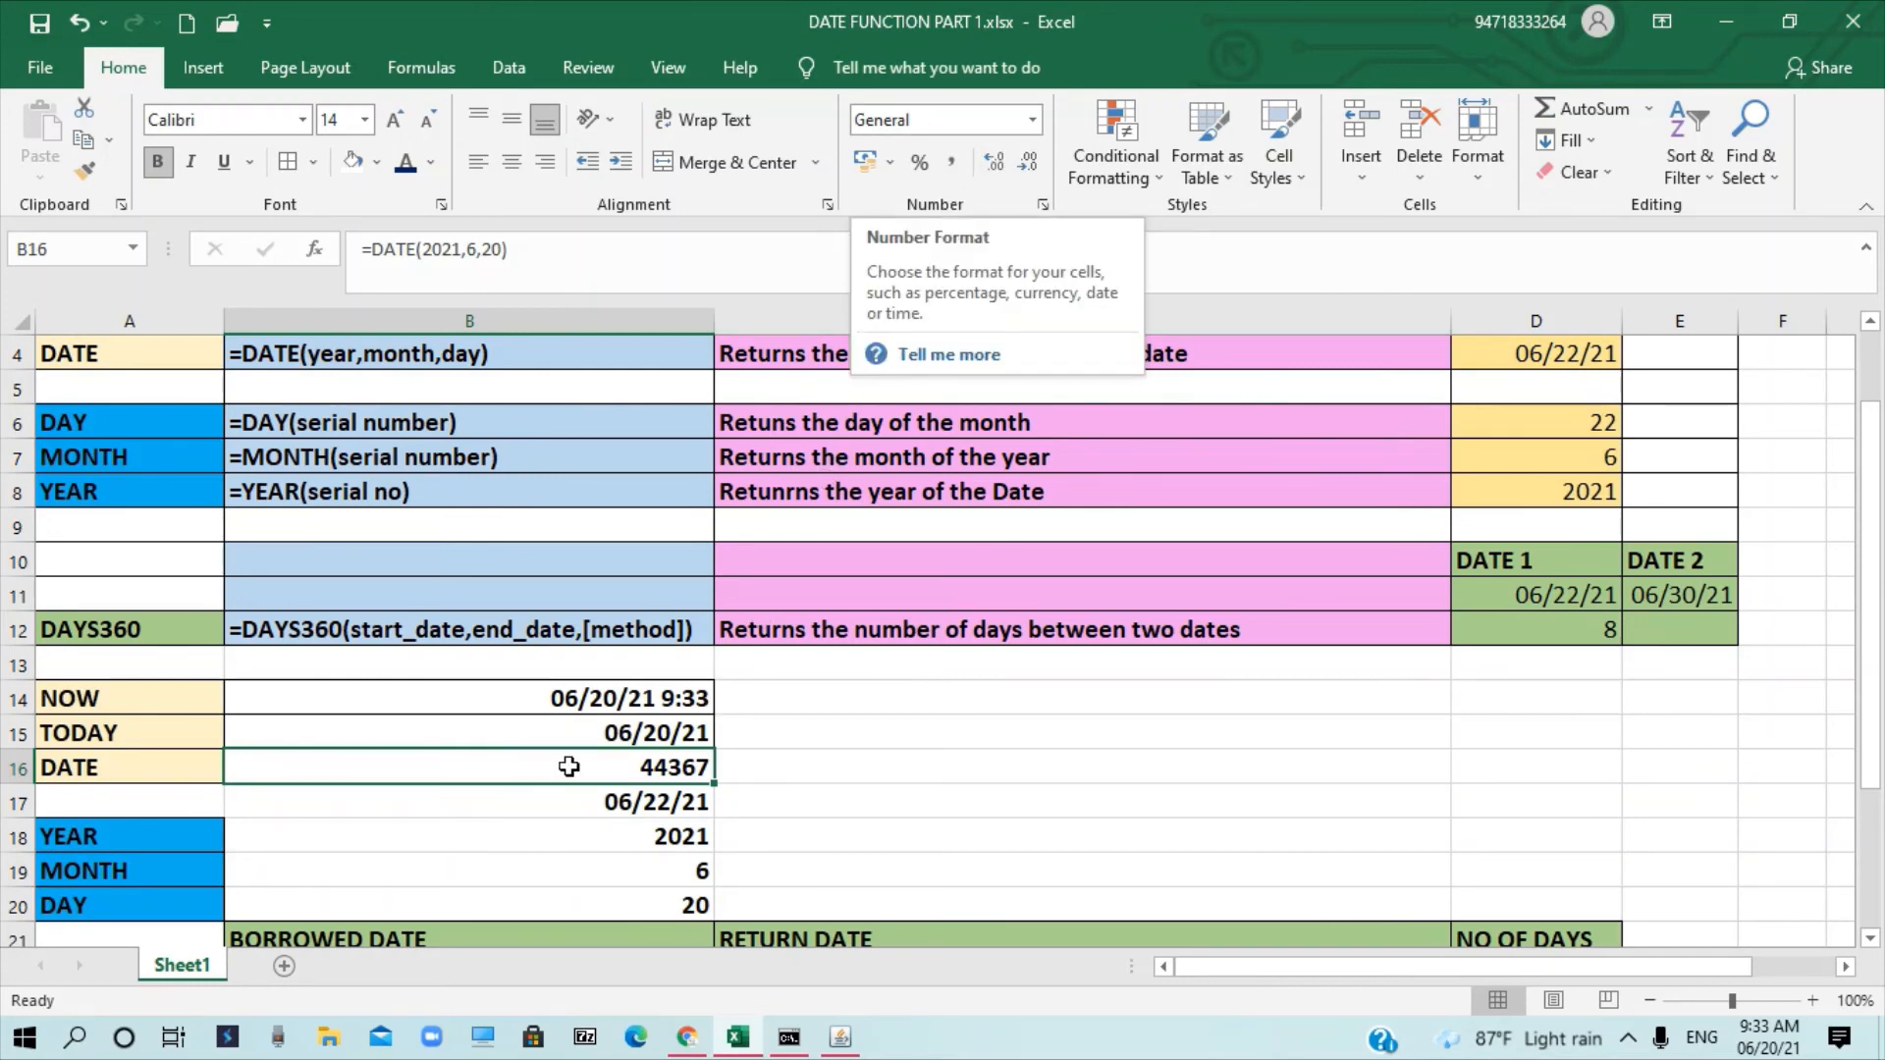
scroll(236, 765, down, 2)
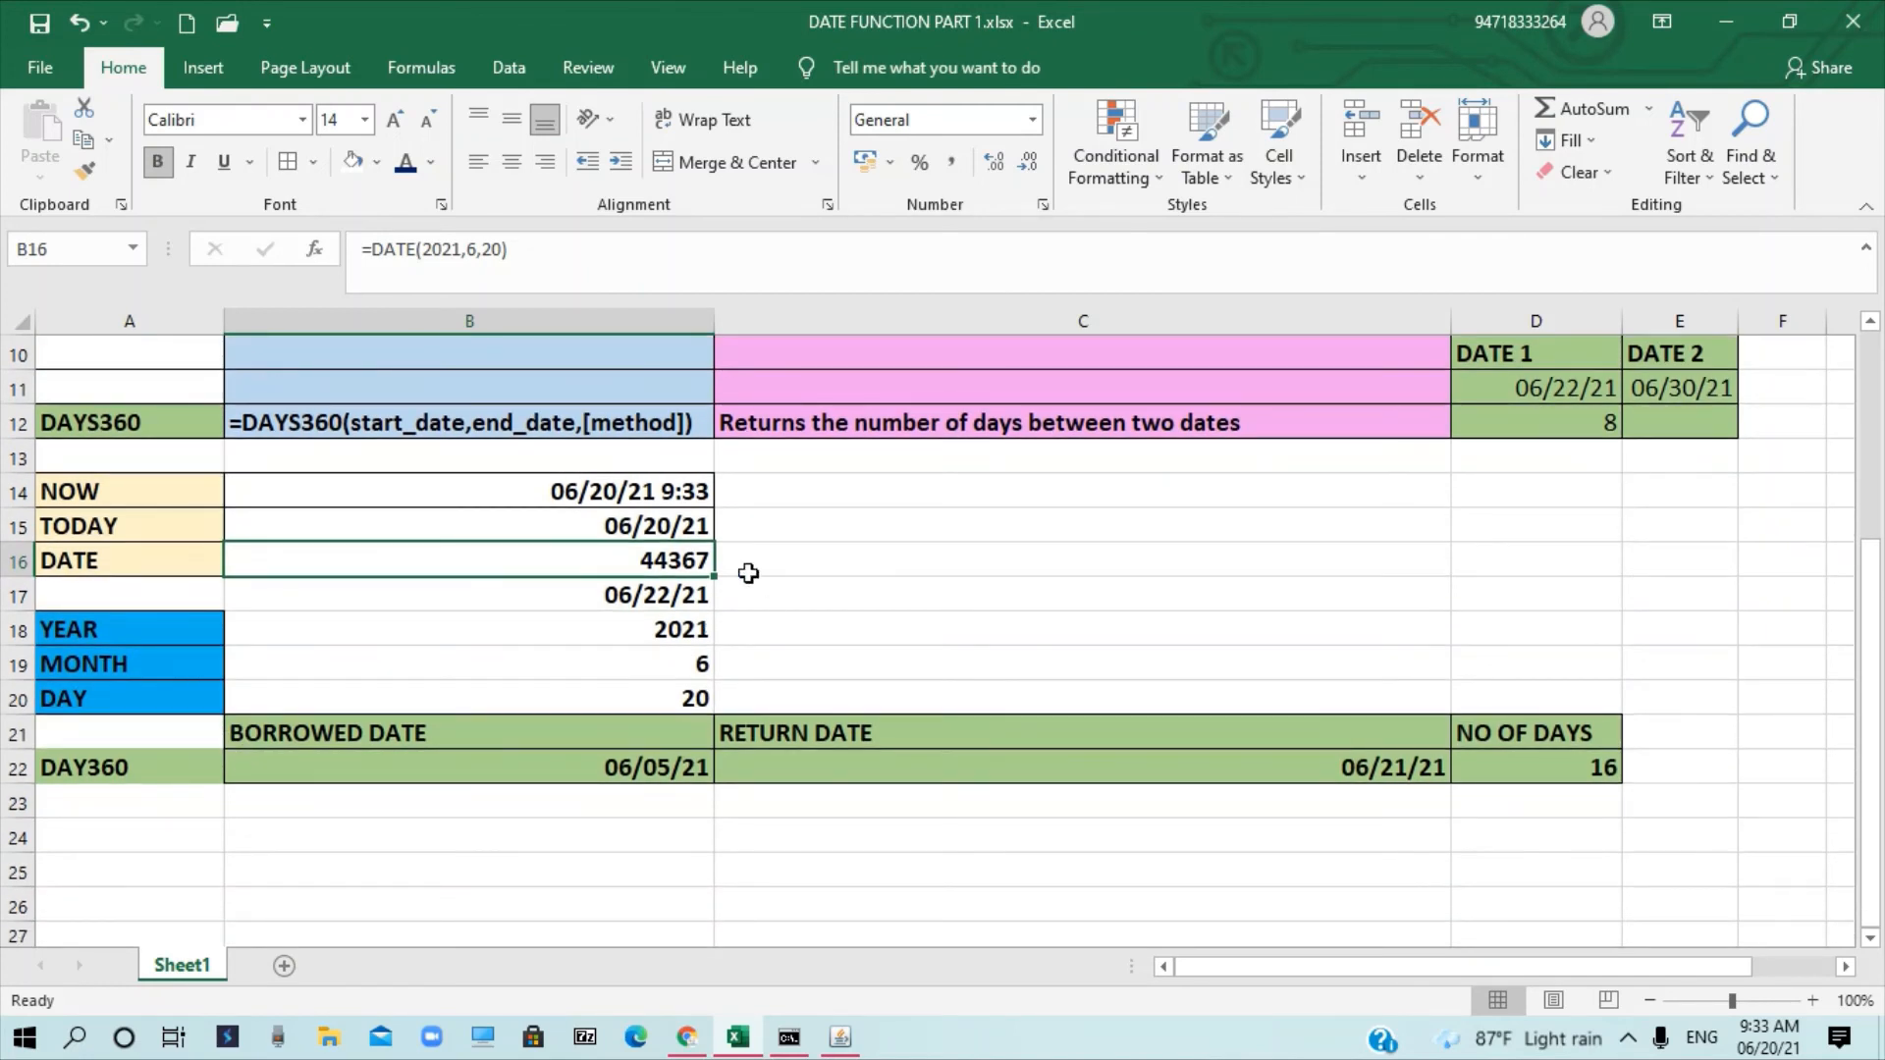
click(501, 628)
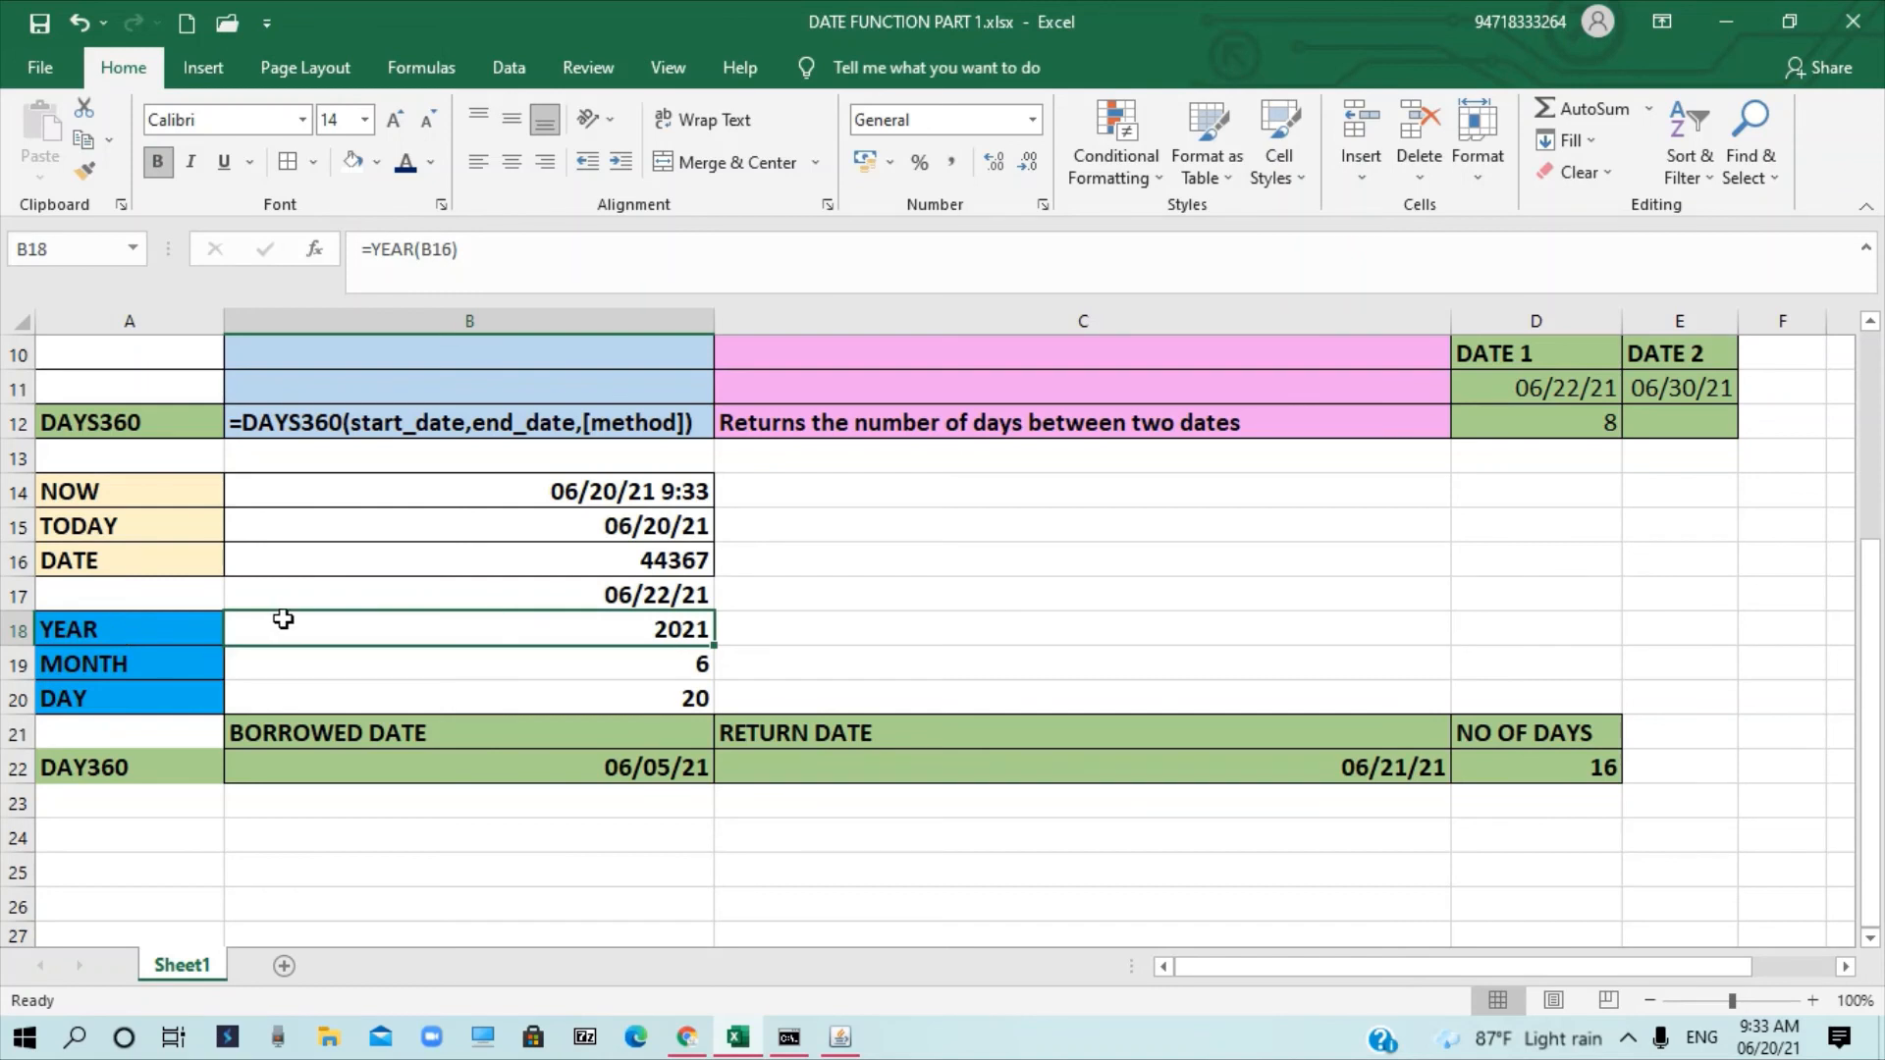
click(427, 673)
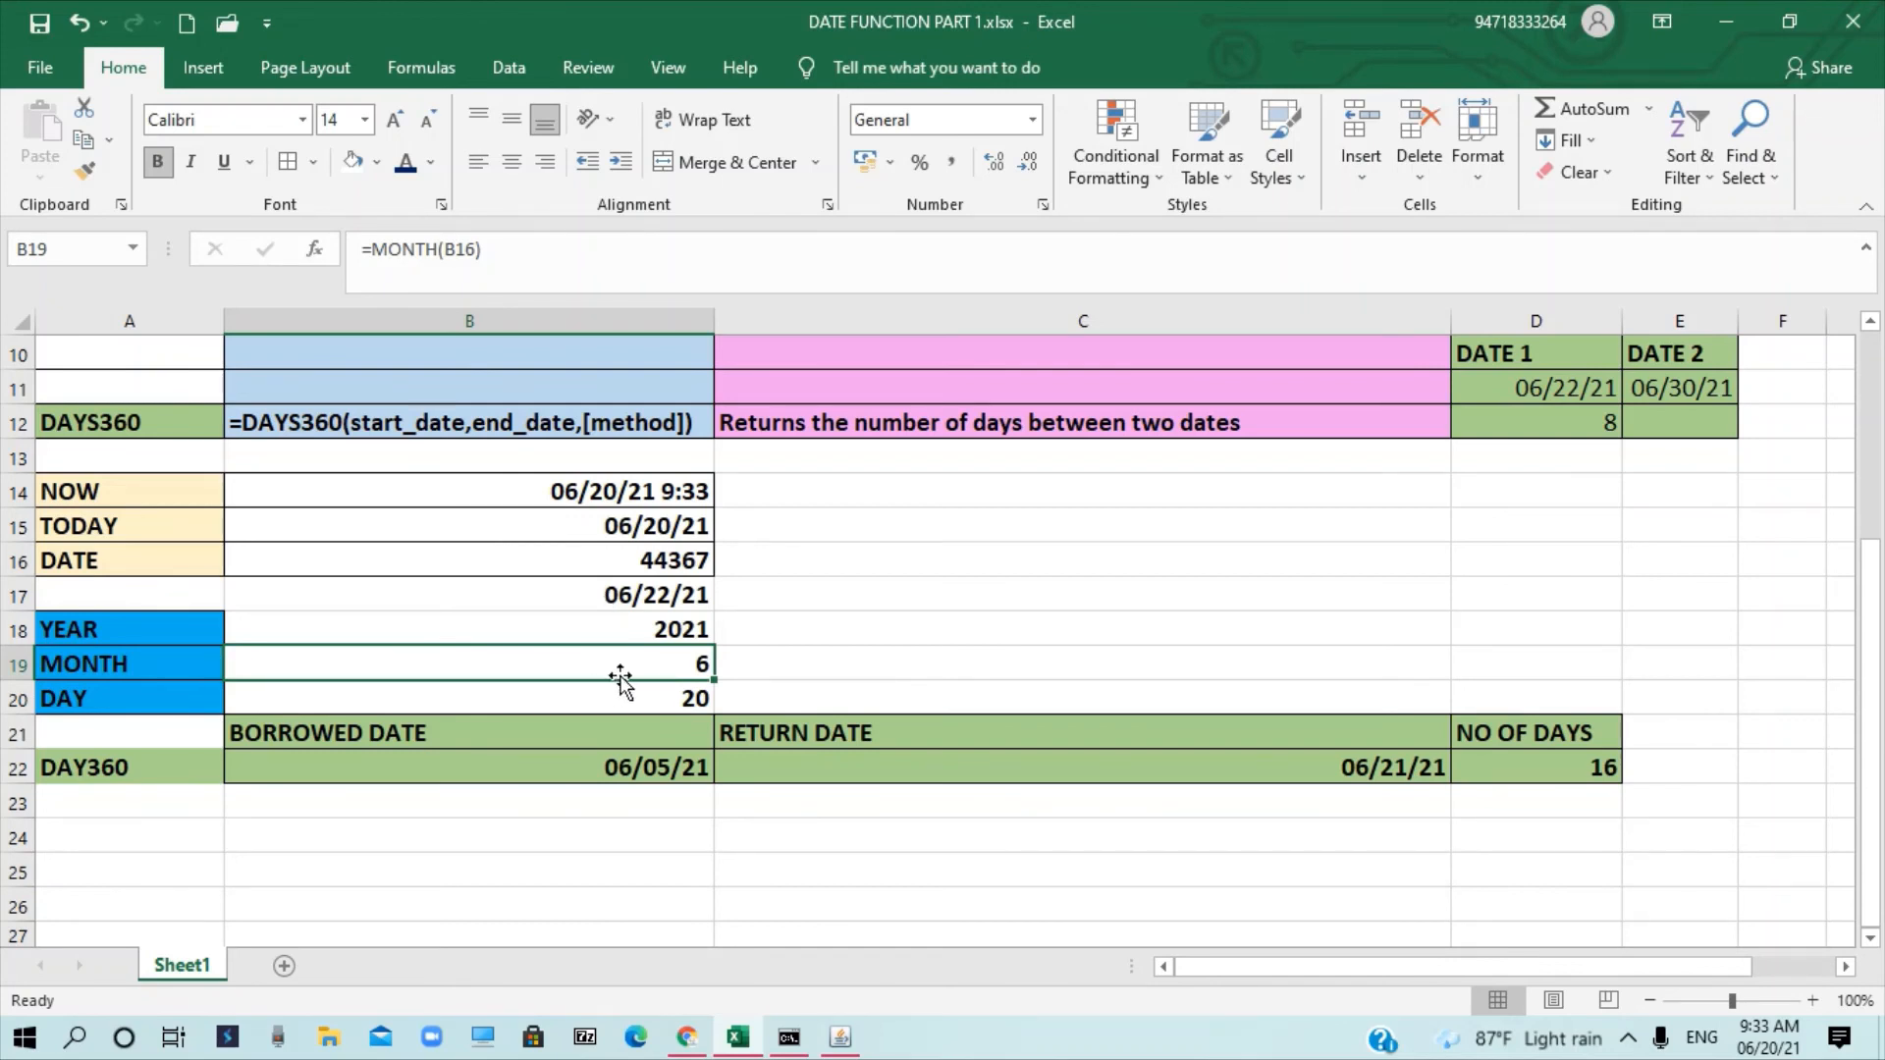
click(610, 707)
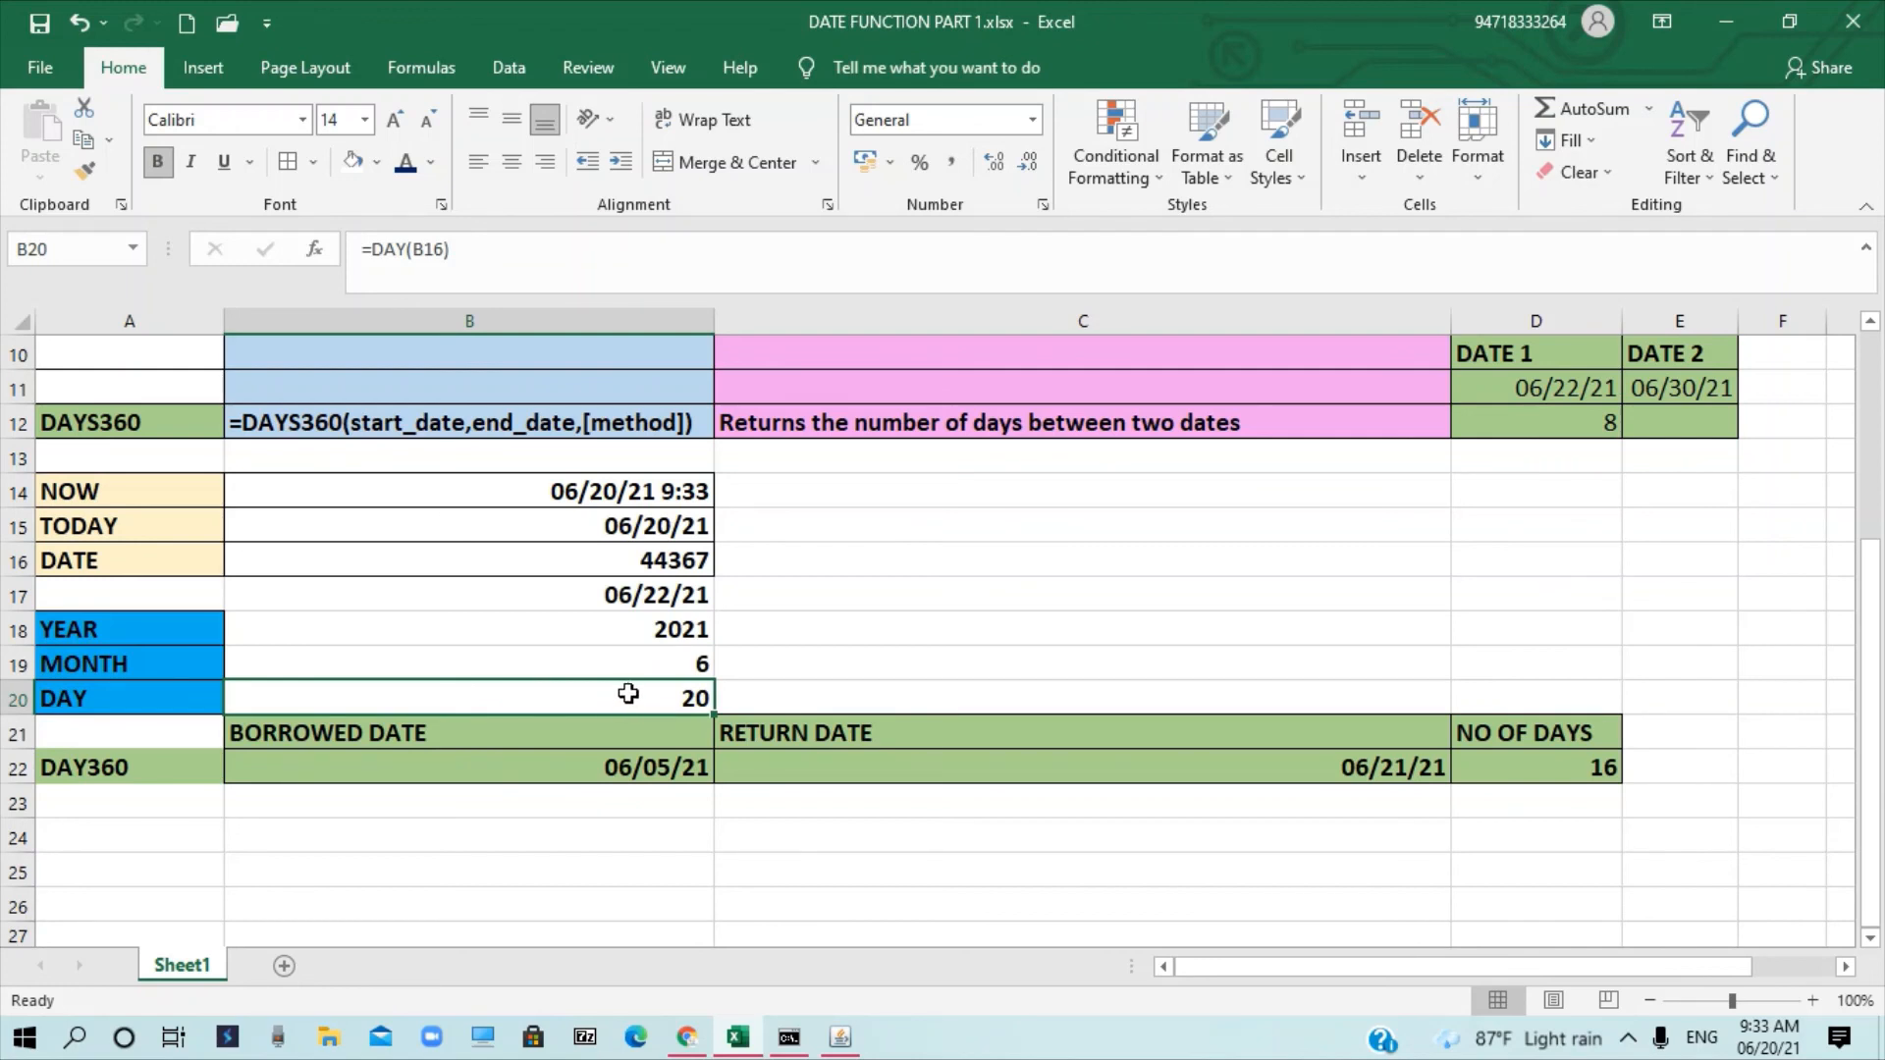
click(138, 764)
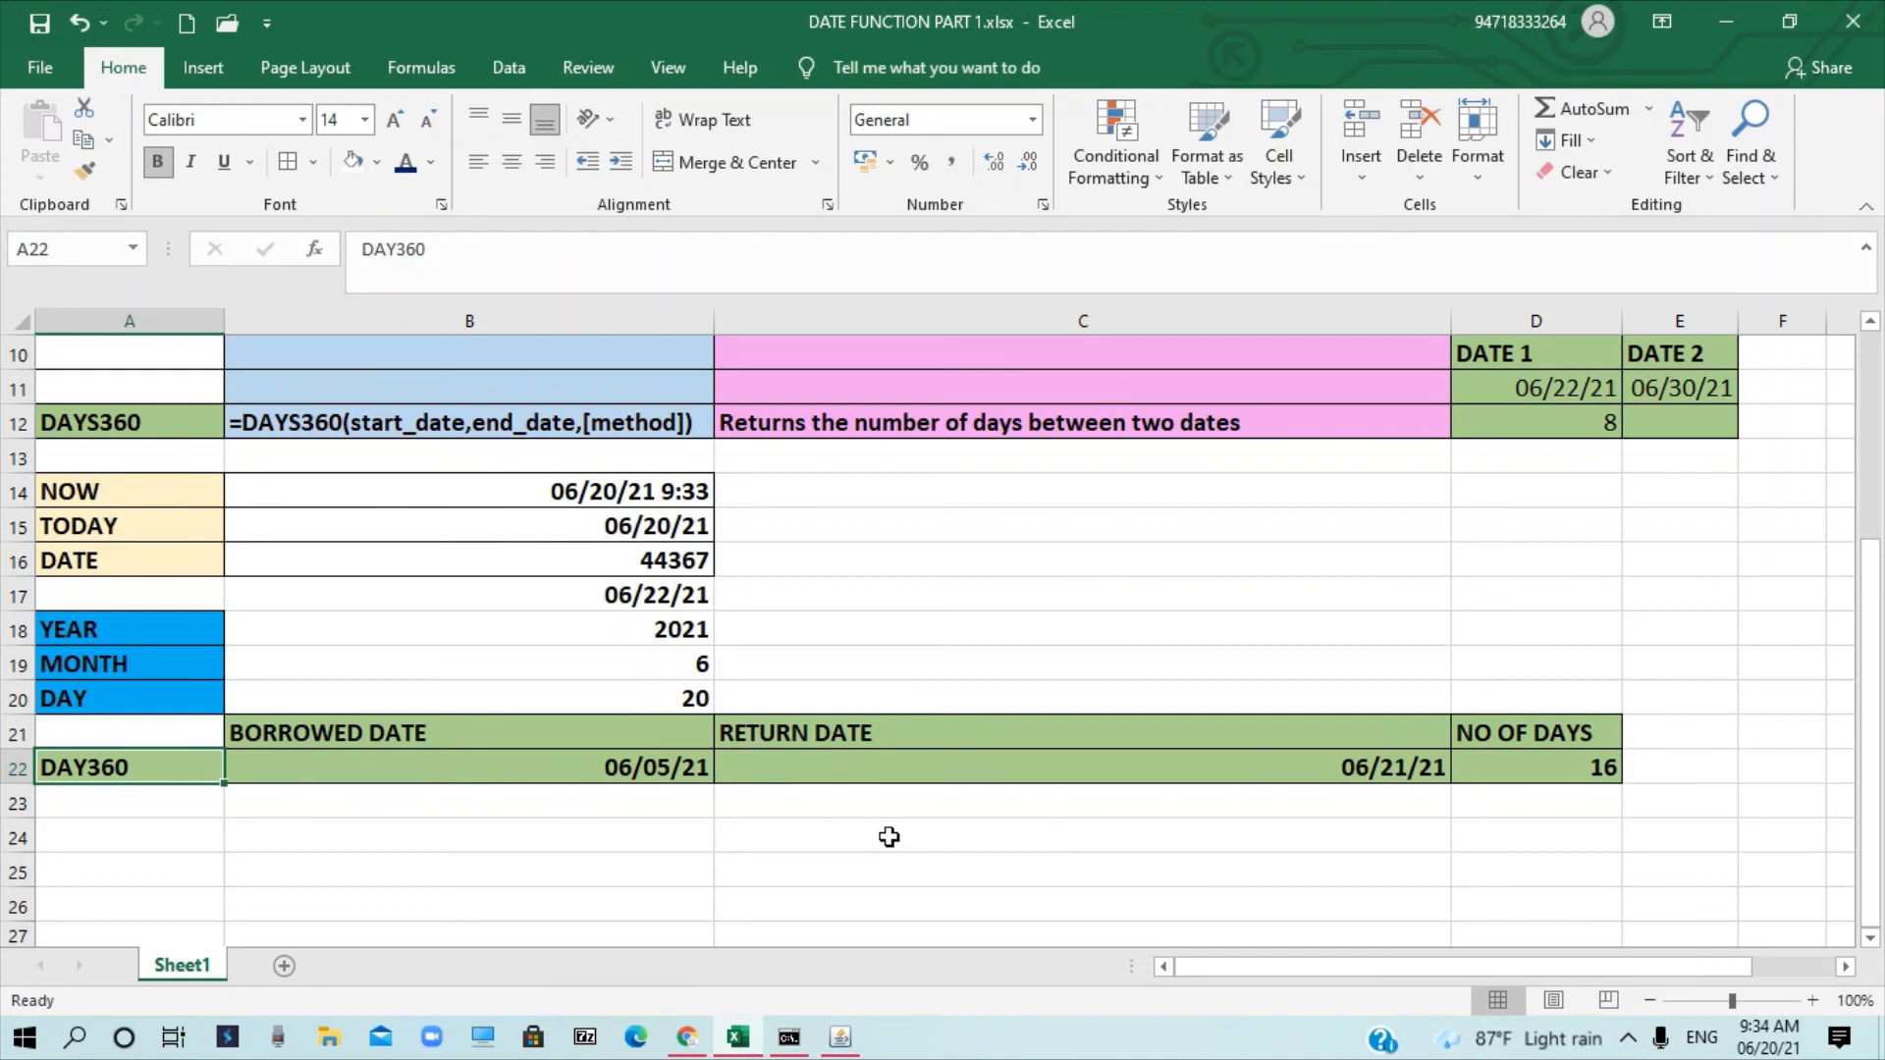
scroll(853, 806, up, 3)
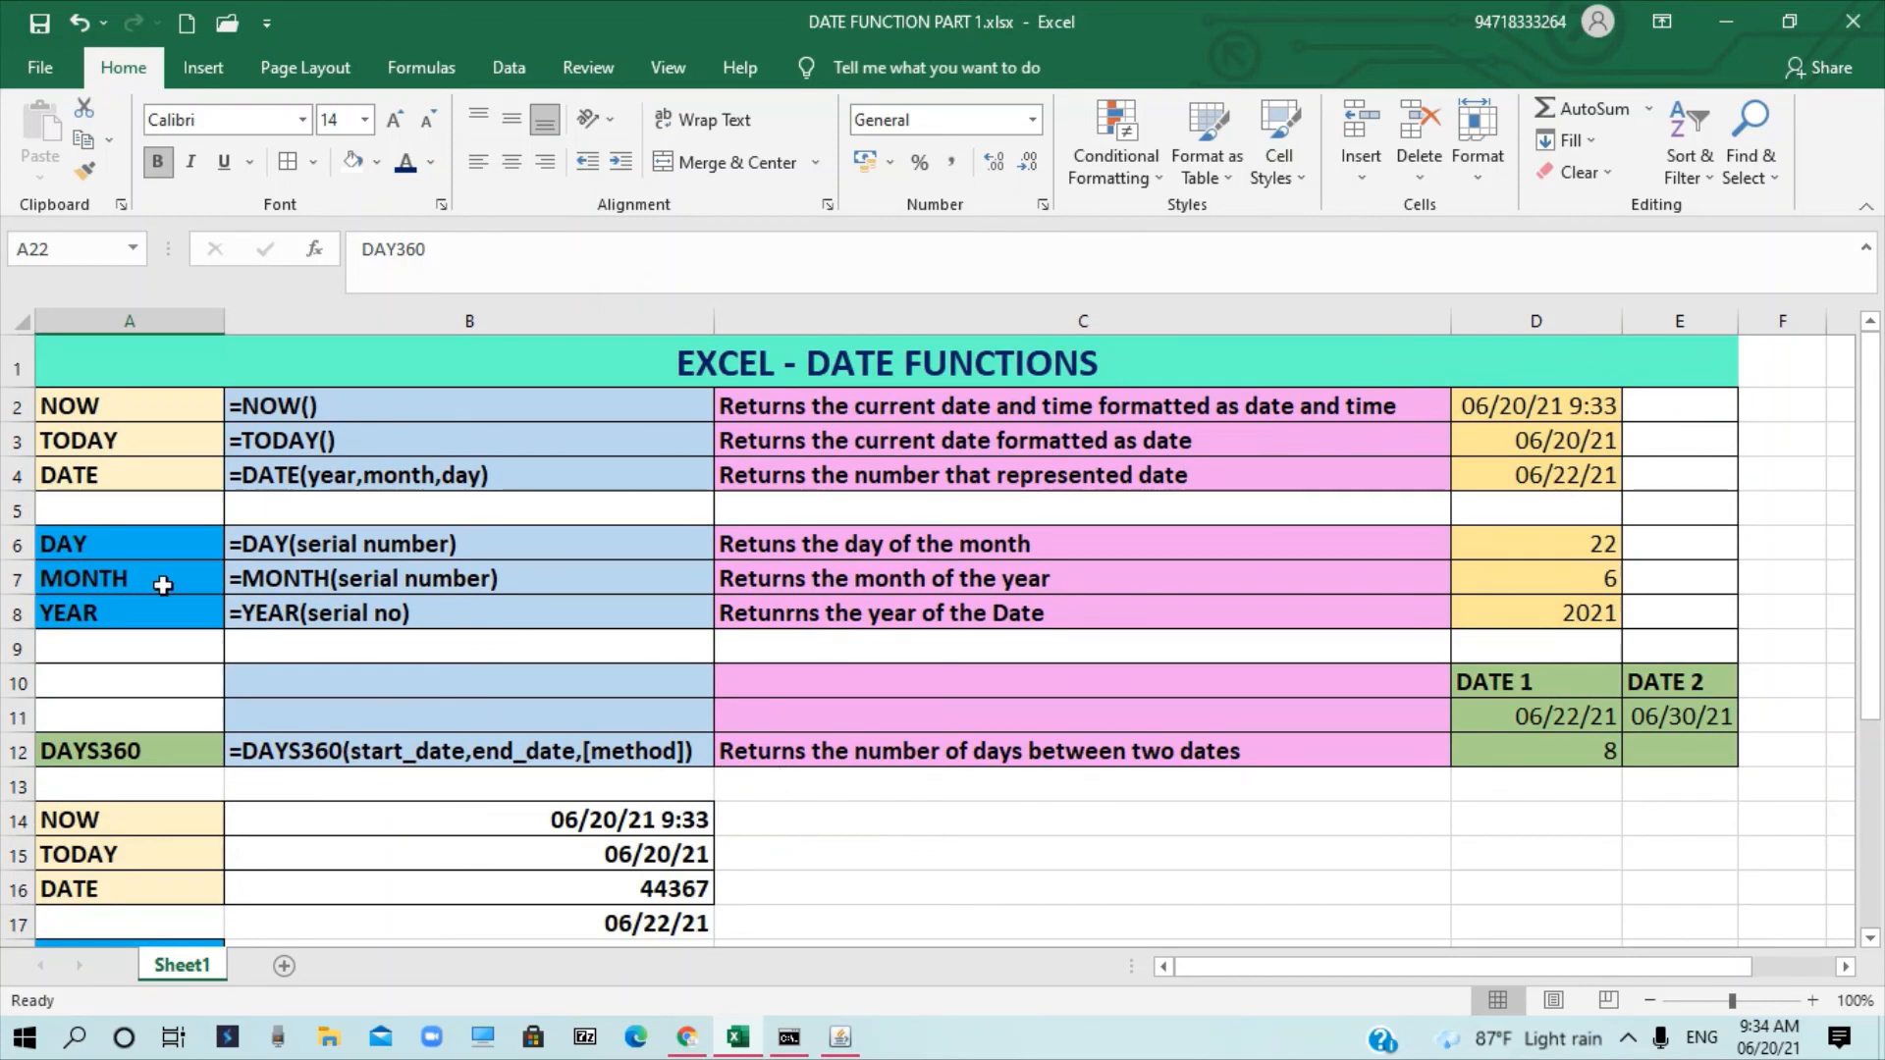